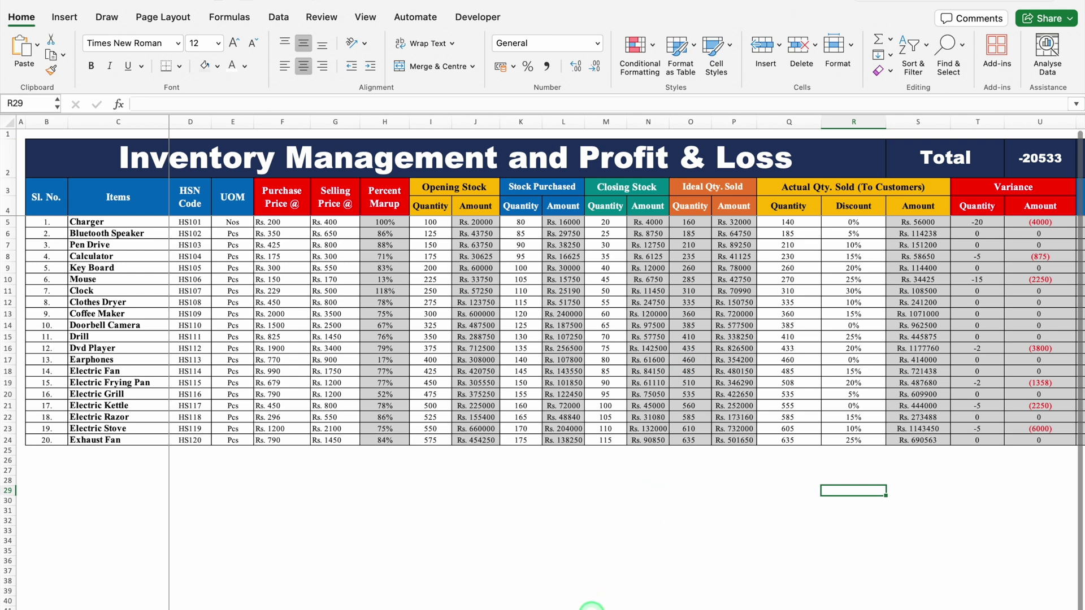
{"action": "scroll", "coordinate": [592, 606], "scroll_direction": "right", "scroll_amount": 5}
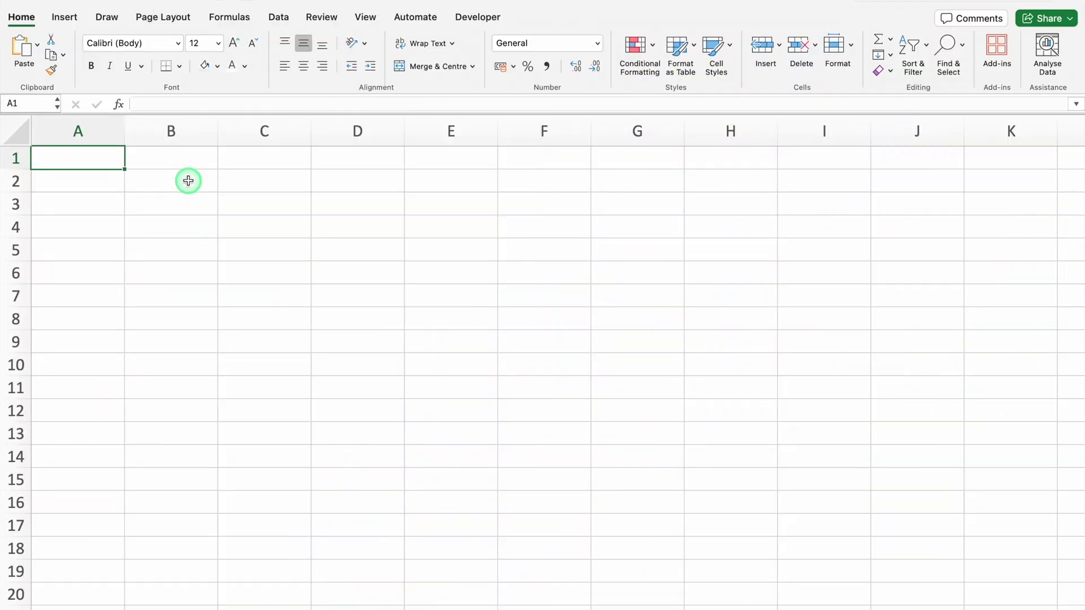
- Narrow column A and turn B3:B4 into one merged, centred header cell with a blue fill
{"action": "left_click_drag", "start_coordinate": [125, 131], "coordinate": [46, 133]}
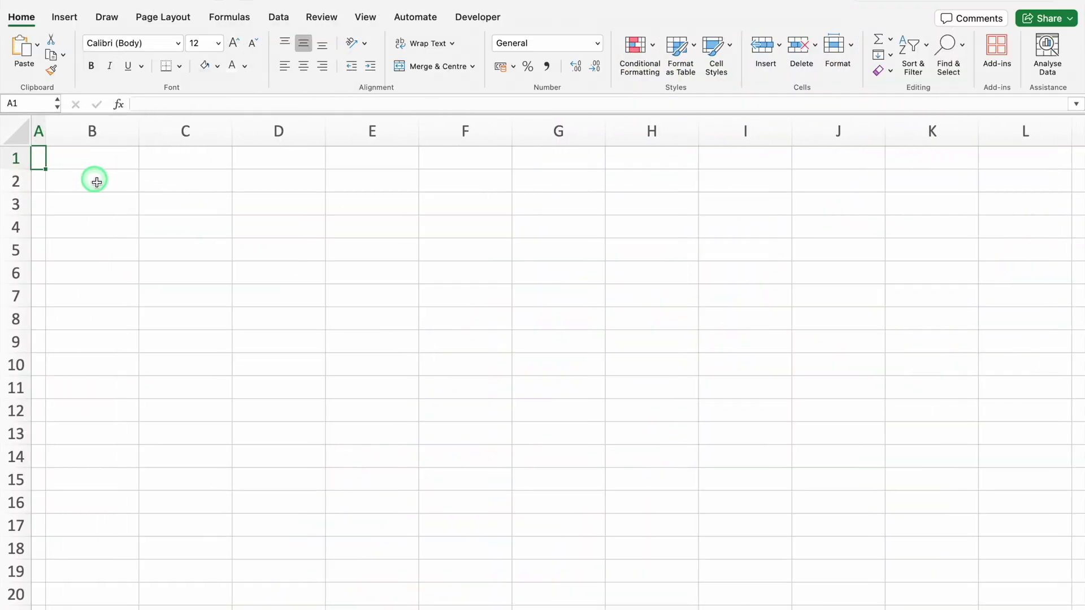
{"action": "left_click", "coordinate": [104, 203]}
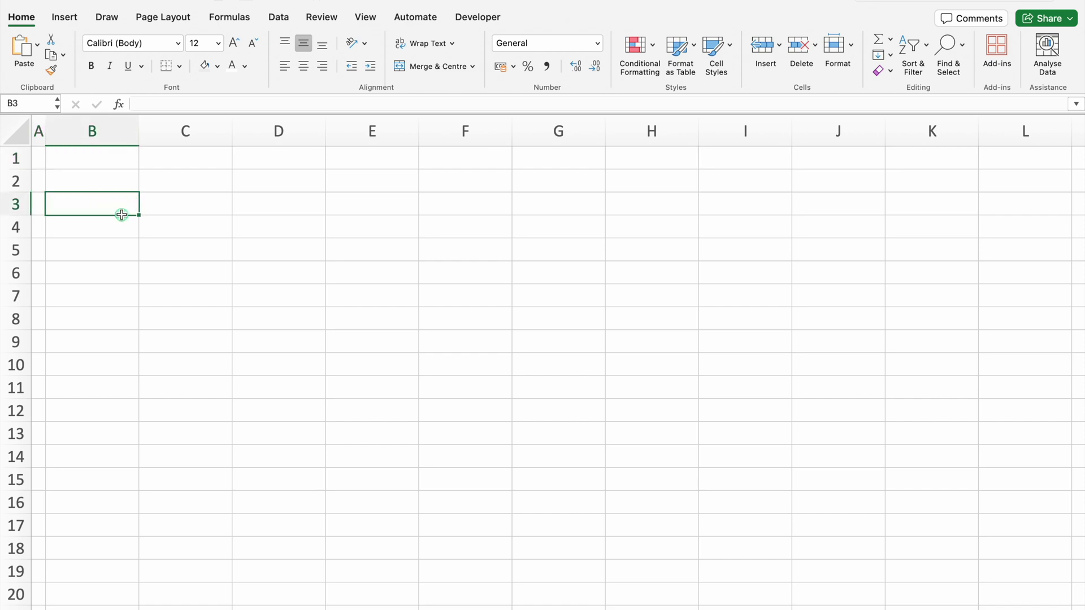
{"action": "left_click_drag", "start_coordinate": [122, 214], "coordinate": [121, 220]}
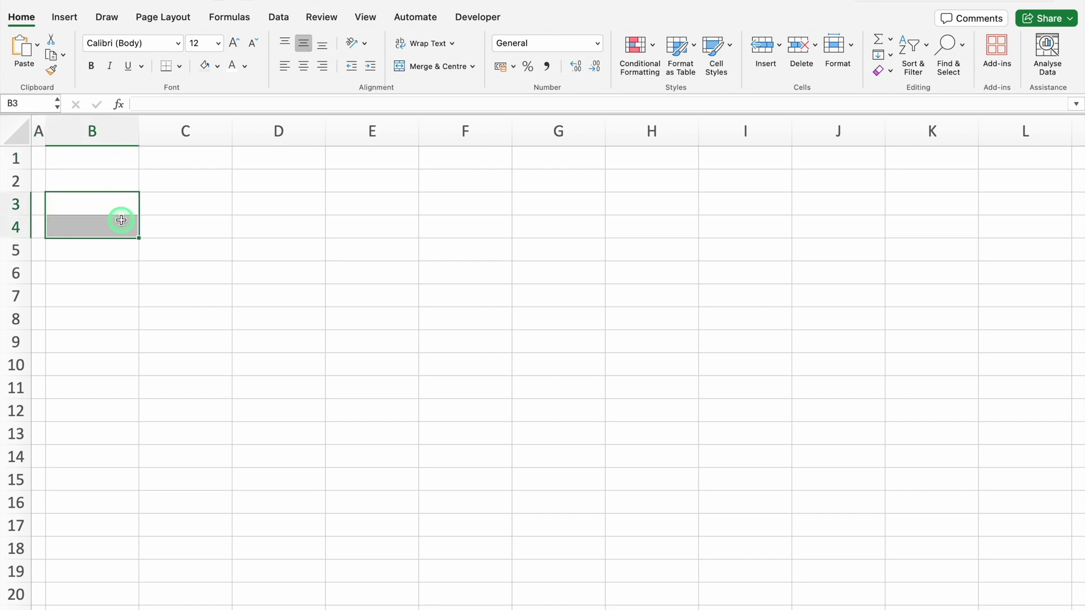
{"action": "left_click", "coordinate": [424, 66]}
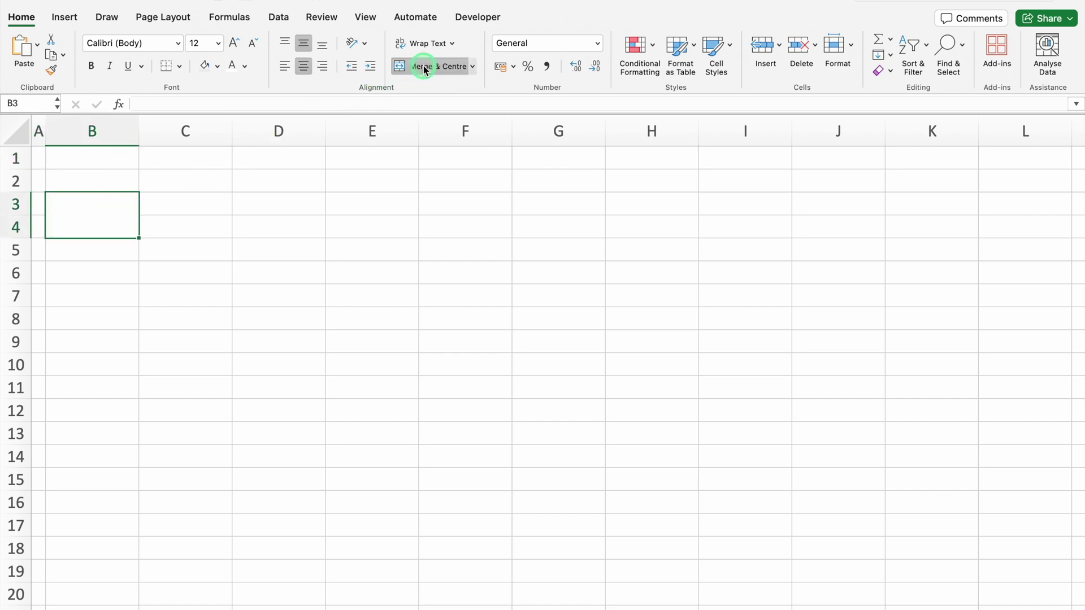
{"action": "left_click", "coordinate": [217, 66]}
{"action": "left_click", "coordinate": [295, 227]}
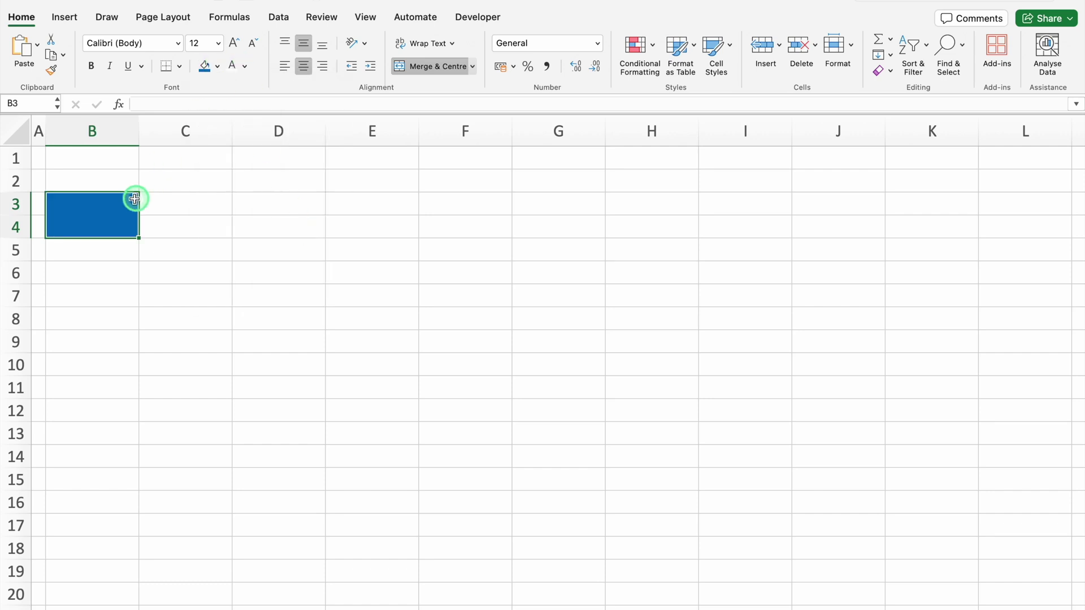
- Extend the blue merged header block from column B across to column E and apply borders to all its cells
{"action": "left_click_drag", "start_coordinate": [107, 211], "coordinate": [378, 230]}
{"action": "left_click", "coordinate": [181, 66]}
{"action": "left_click", "coordinate": [210, 197]}
- Enter the headers Sl. No., Items, HSN Code and UOM in the blue cells of columns B to E
{"action": "left_click", "coordinate": [111, 207]}
{"action": "type", "text": "Sl. No."}
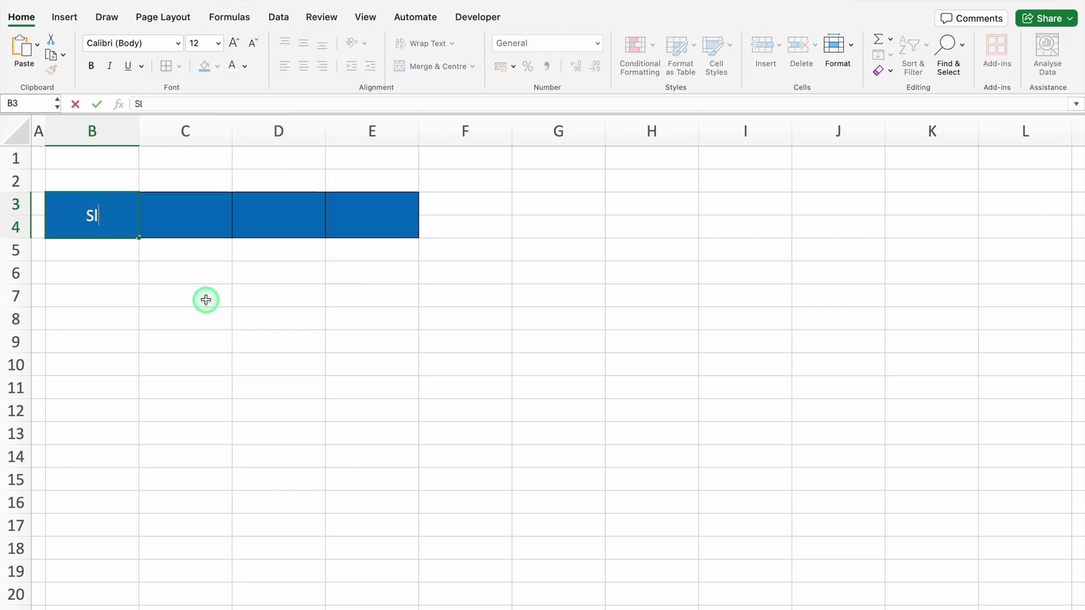
{"action": "key", "text": "Tab"}
{"action": "type", "text": "Items"}
{"action": "key", "text": "Tab"}
{"action": "type", "text": "HSN Code"}
{"action": "key", "text": "Tab"}
{"action": "type", "text": "UOM"}
{"action": "left_click", "coordinate": [250, 323]}
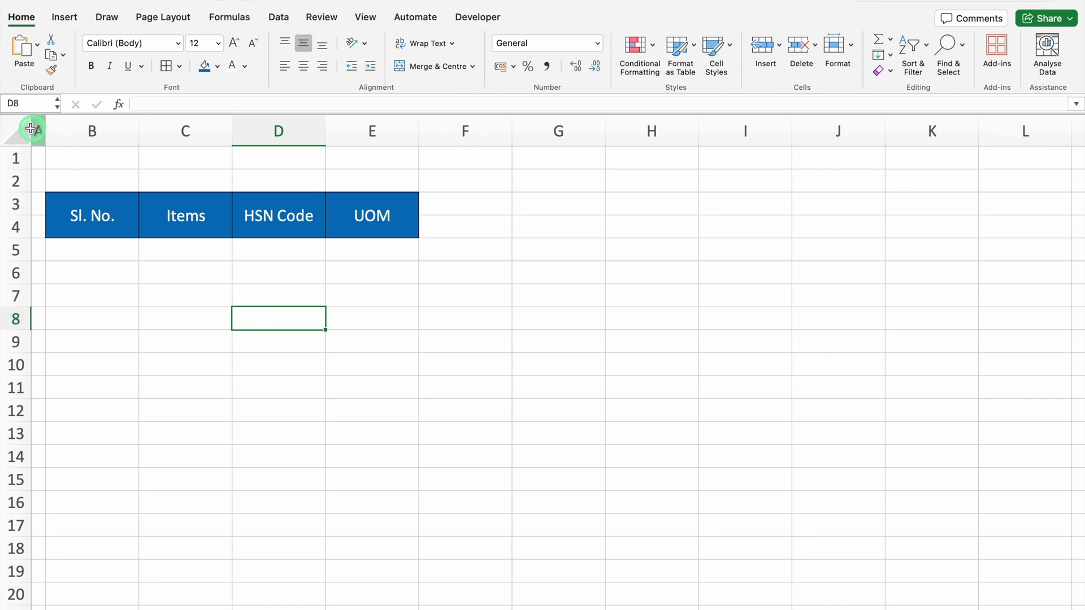
- Change the font of the entire worksheet to Times New Roman
{"action": "left_click", "coordinate": [21, 131]}
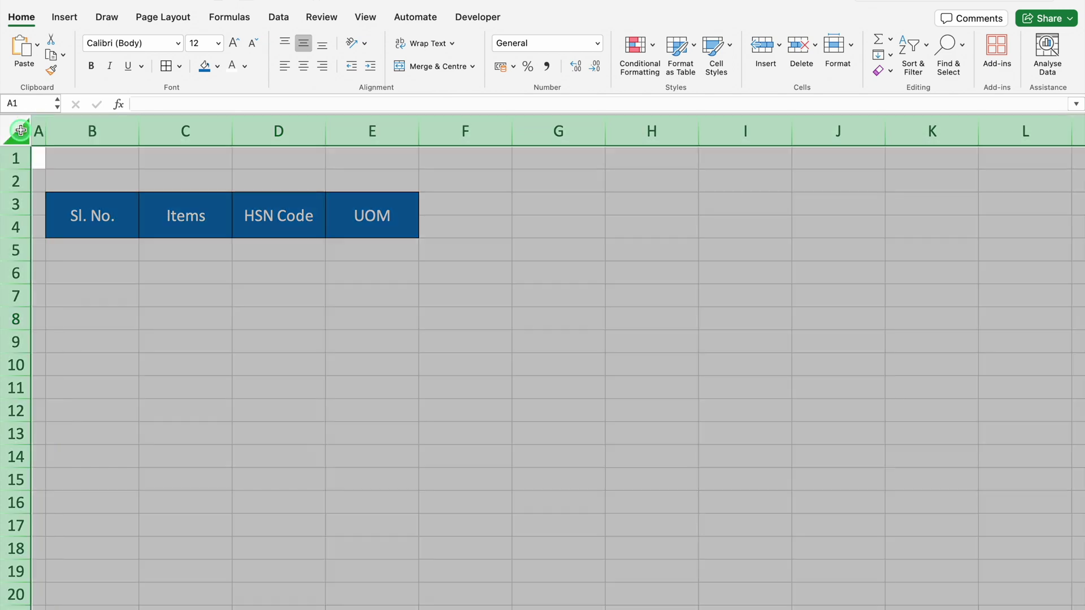
{"action": "left_click", "coordinate": [177, 45]}
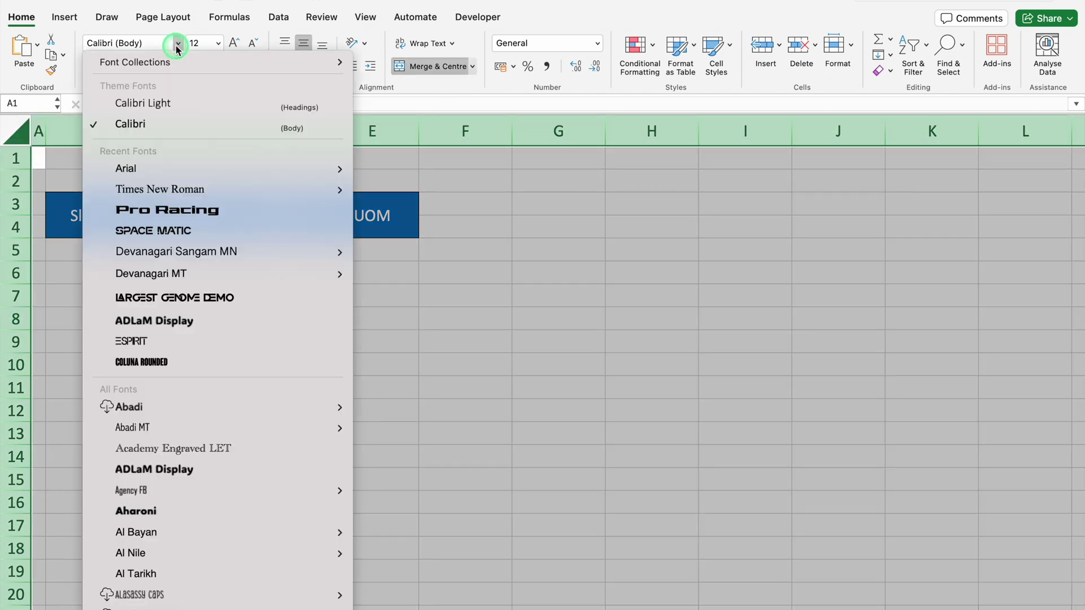
{"action": "left_click", "coordinate": [191, 191]}
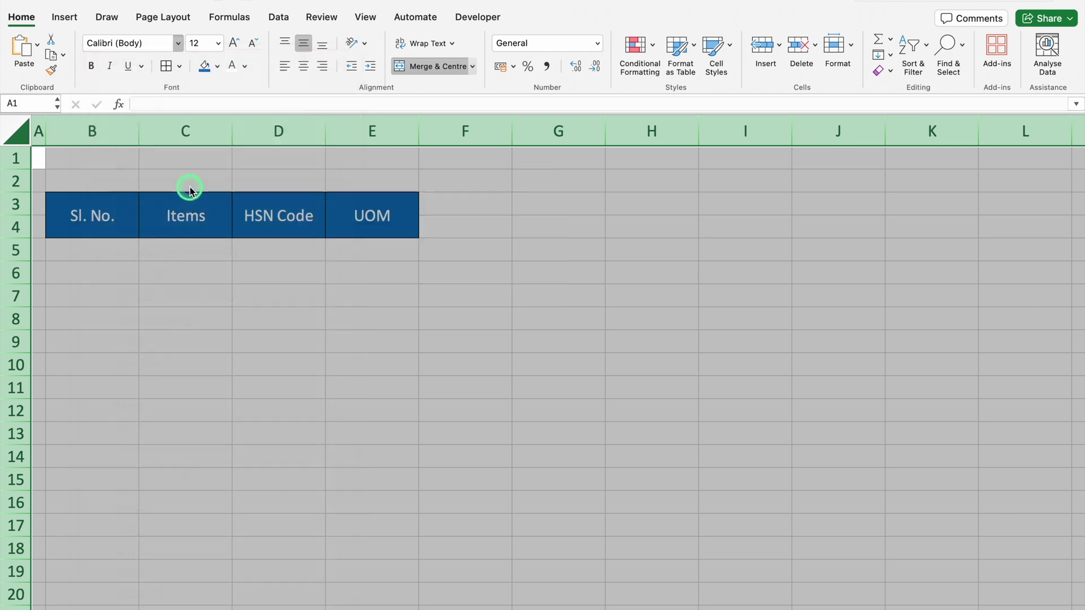
{"action": "left_click", "coordinate": [186, 272]}
- Fill the Sl. No. column with the series 1 to 20 in B5:B24 and add borders to those cells
{"action": "left_click", "coordinate": [104, 250]}
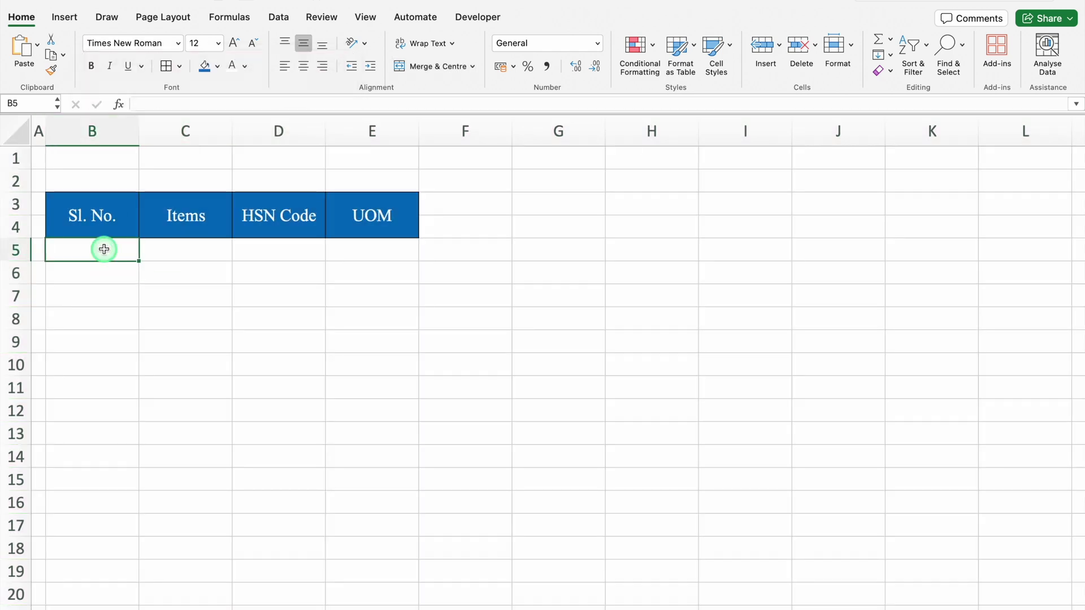
{"action": "type", "text": "1"}
{"action": "key", "text": "Return"}
{"action": "type", "text": "2"}
{"action": "key", "text": "Return"}
{"action": "left_click_drag", "start_coordinate": [121, 248], "coordinate": [140, 585]}
{"action": "scroll", "coordinate": [141, 585], "scroll_direction": "down", "scroll_amount": 2}
{"action": "left_click_drag", "start_coordinate": [112, 495], "coordinate": [114, 582]}
{"action": "left_click", "coordinate": [166, 66]}
- Widen column C and copy the item names and HSN codes from C5:D24 of the finished inventory sheet into the new table
{"action": "left_click", "coordinate": [168, 224]}
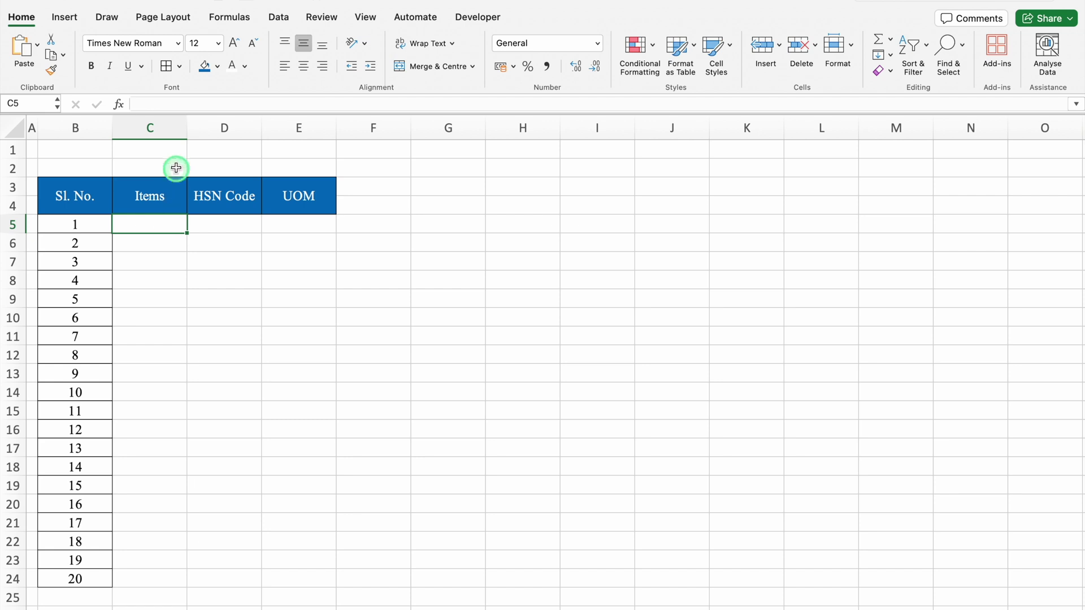
{"action": "left_click_drag", "start_coordinate": [186, 128], "coordinate": [248, 137]}
{"action": "left_click", "coordinate": [211, 224]}
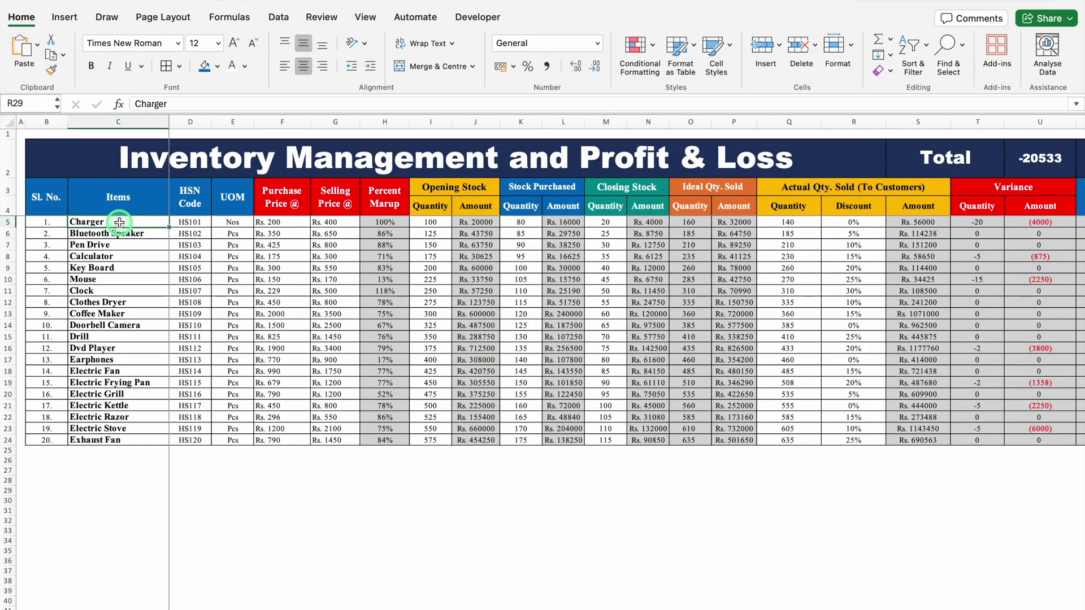
{"action": "left_click_drag", "start_coordinate": [119, 223], "coordinate": [213, 435]}
{"action": "key", "text": "super+c"}
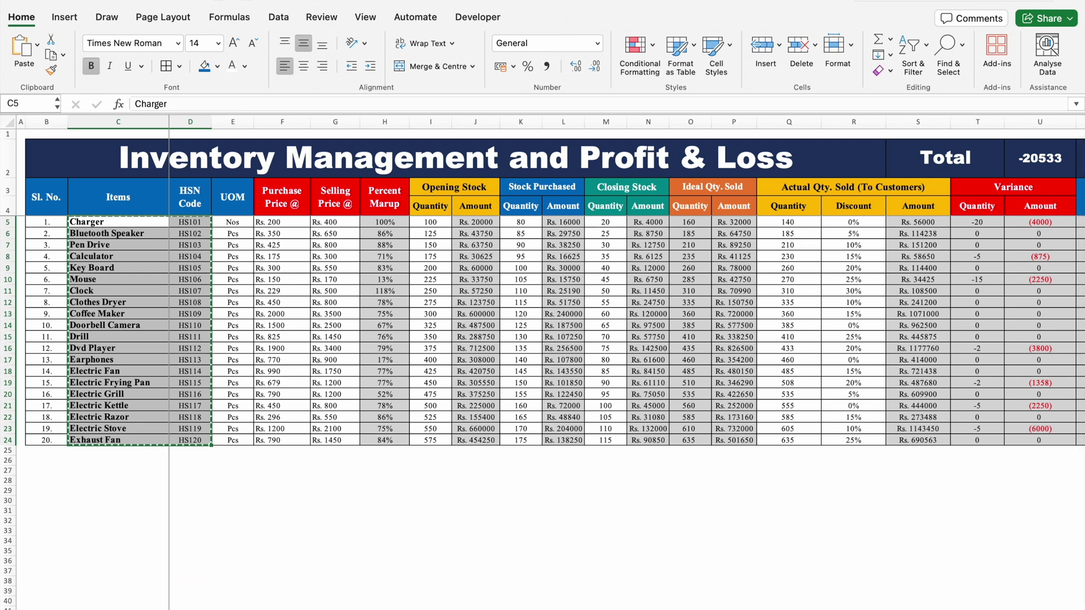
{"action": "left_click", "coordinate": [186, 226]}
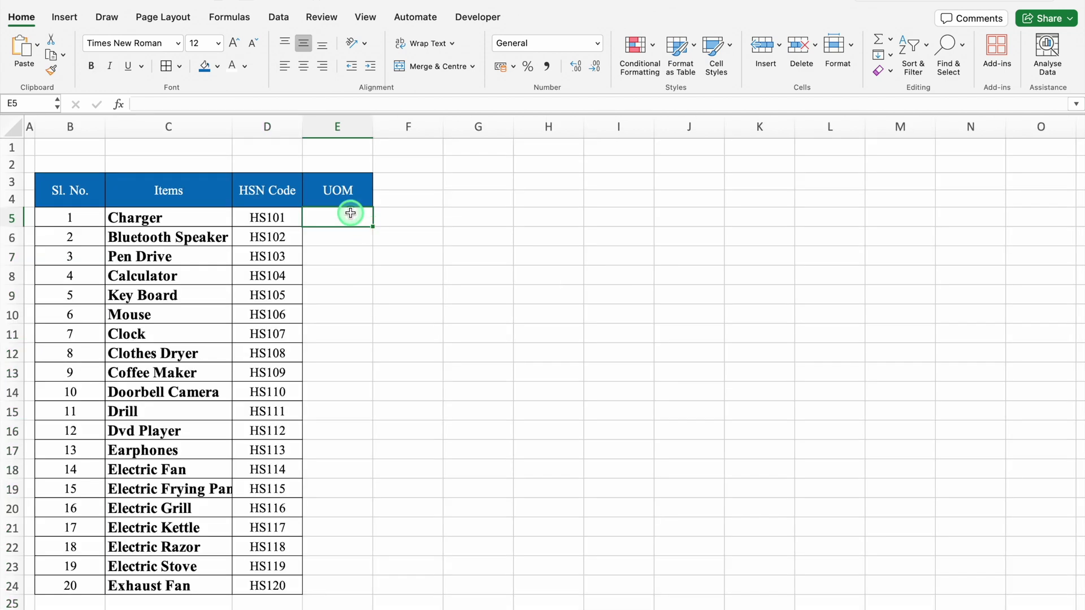
- Add list data validation to the UOM cells E5:E24 with the source Nos.,Pcs.,Boxes,Cartons
{"action": "left_click_drag", "start_coordinate": [350, 213], "coordinate": [360, 587]}
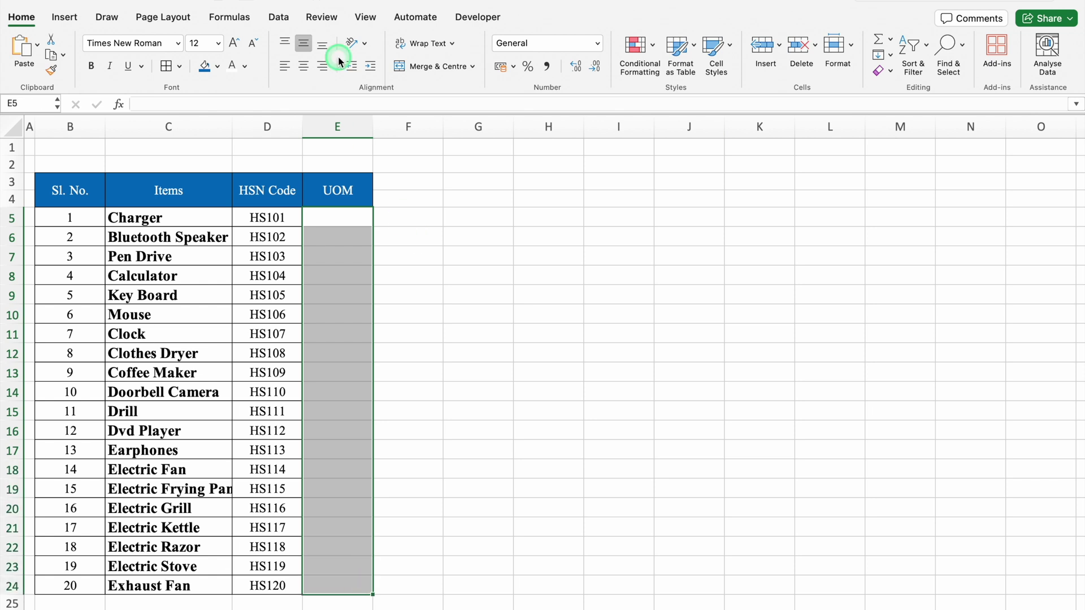
{"action": "left_click", "coordinate": [280, 18]}
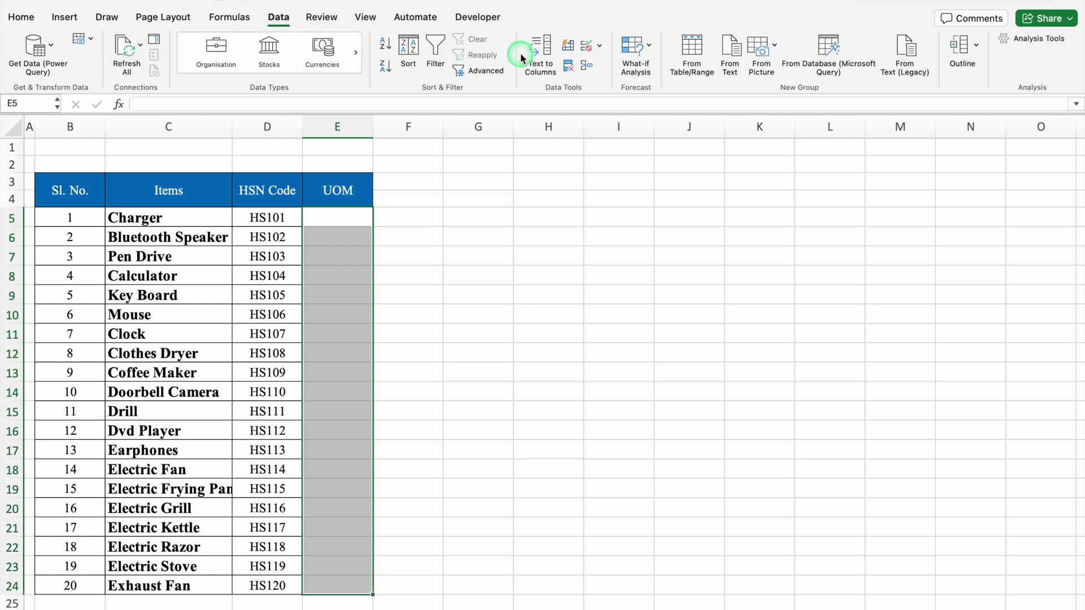
{"action": "left_click", "coordinate": [599, 45]}
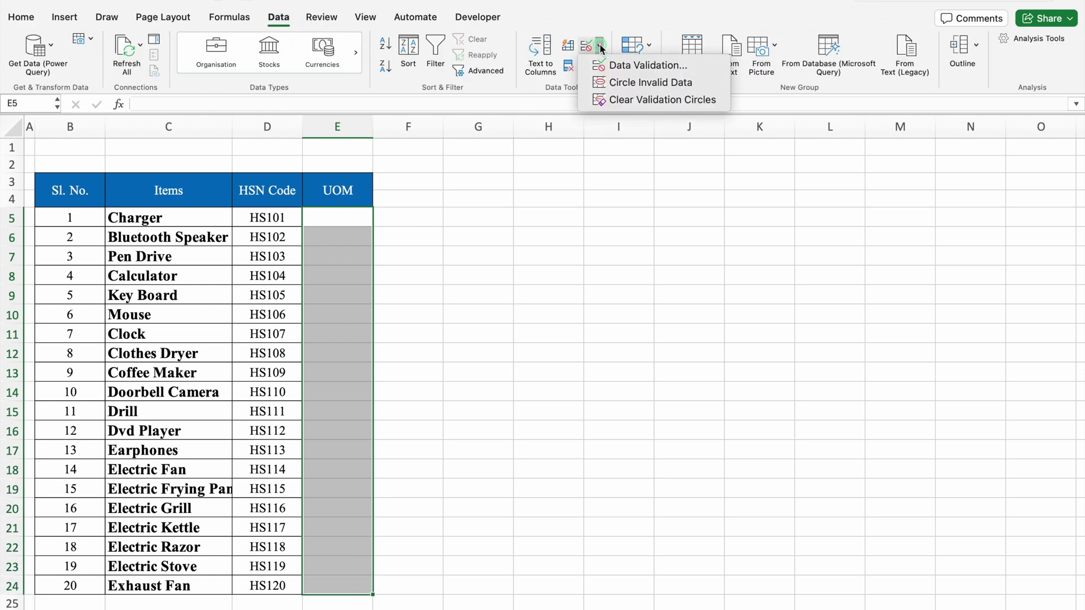
{"action": "left_click", "coordinate": [640, 67]}
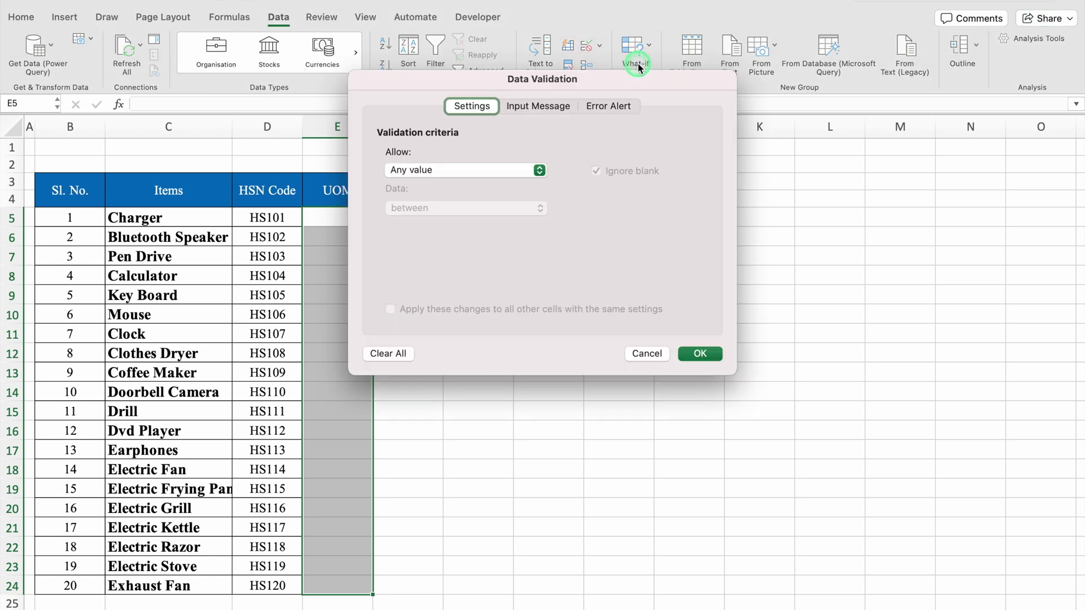
{"action": "left_click", "coordinate": [534, 170]}
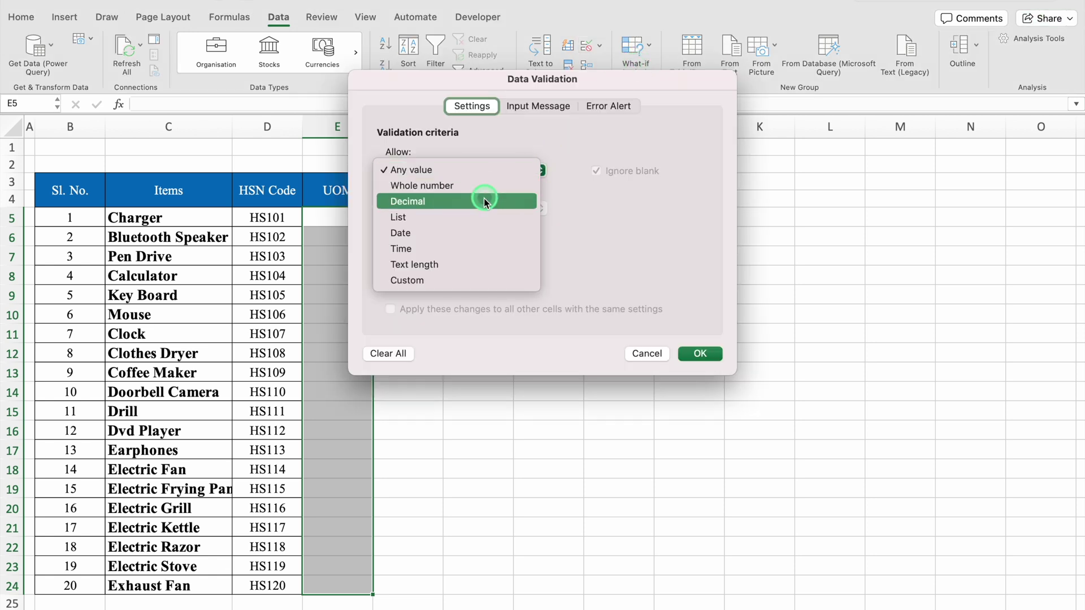
{"action": "left_click", "coordinate": [478, 218]}
{"action": "left_click", "coordinate": [449, 246]}
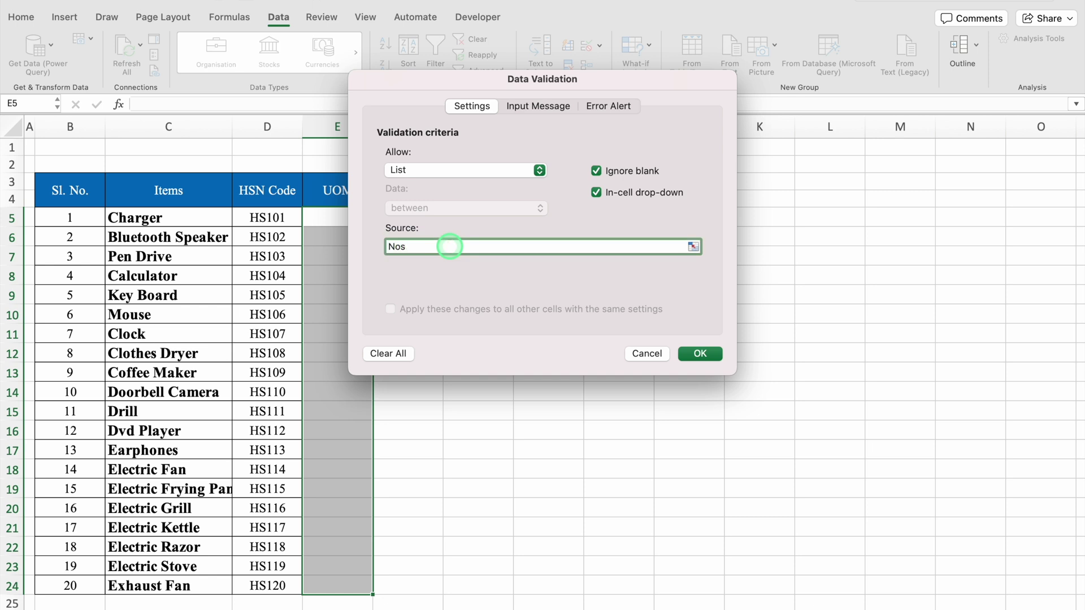
{"action": "type", "text": "Nos.,Pcs.,Boxes,"}
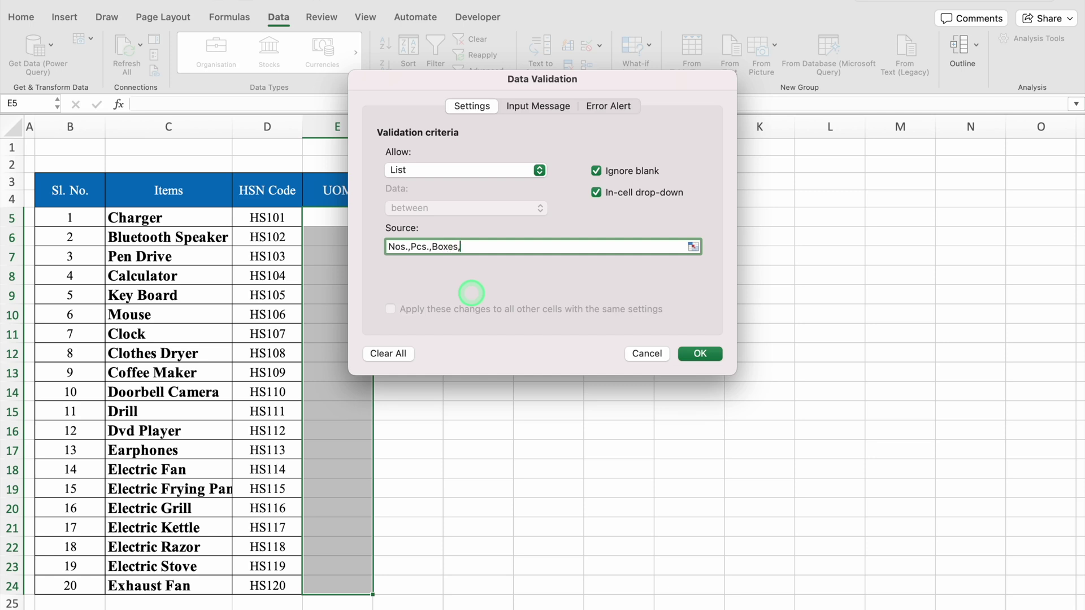
{"action": "type", "text": "Cartons"}
{"action": "left_click", "coordinate": [700, 353]}
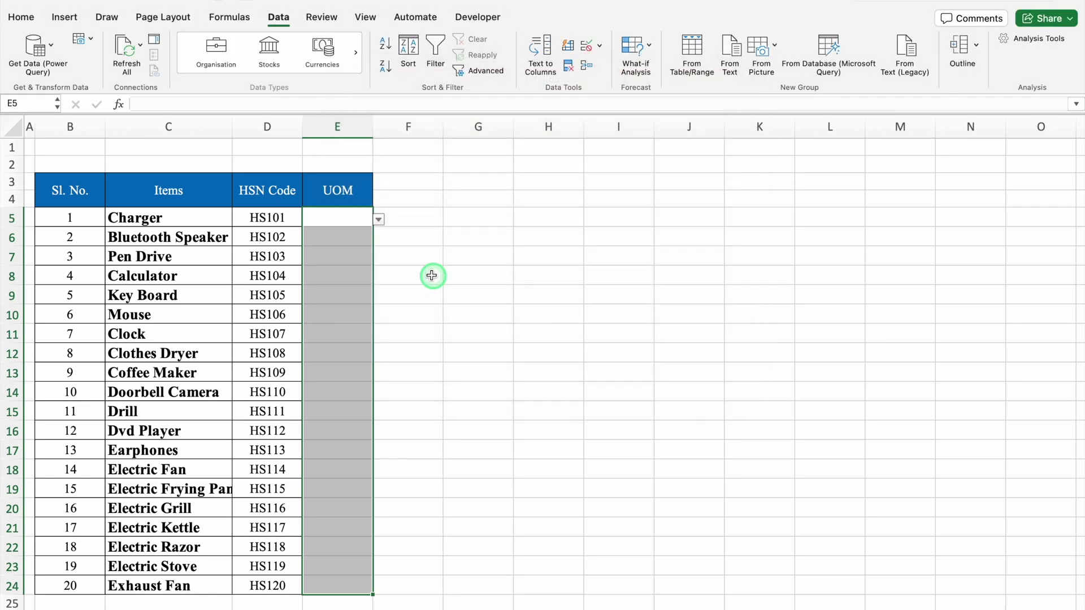
- Add borders to the UOM cells E5:E24, choose Pcs. for the Charger and fill it down to every item
{"action": "left_click", "coordinate": [21, 17]}
{"action": "left_click", "coordinate": [166, 67]}
{"action": "left_click", "coordinate": [328, 218]}
{"action": "left_click", "coordinate": [377, 219]}
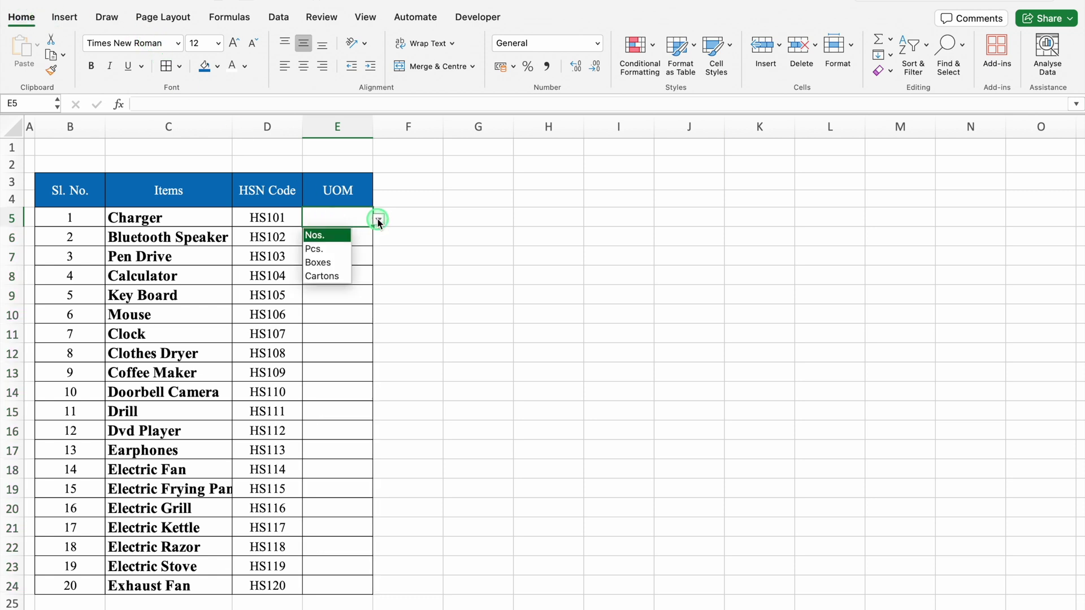
{"action": "left_click", "coordinate": [335, 251]}
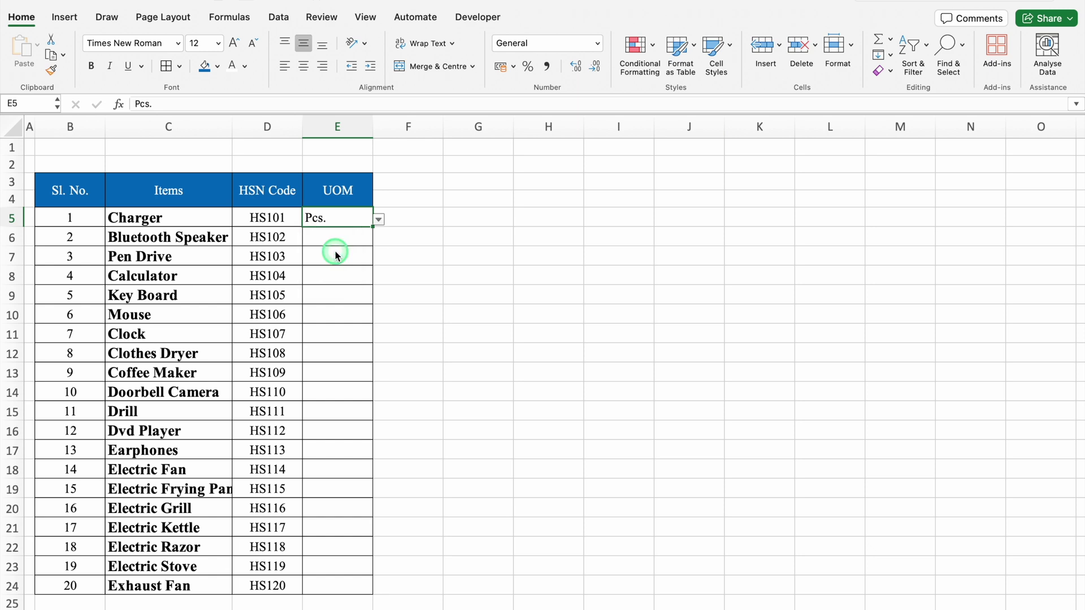
{"action": "double_click", "coordinate": [372, 228]}
- Extend the UOM header cell across columns F to H as empty merged cells with a red fill
{"action": "left_click", "coordinate": [359, 194]}
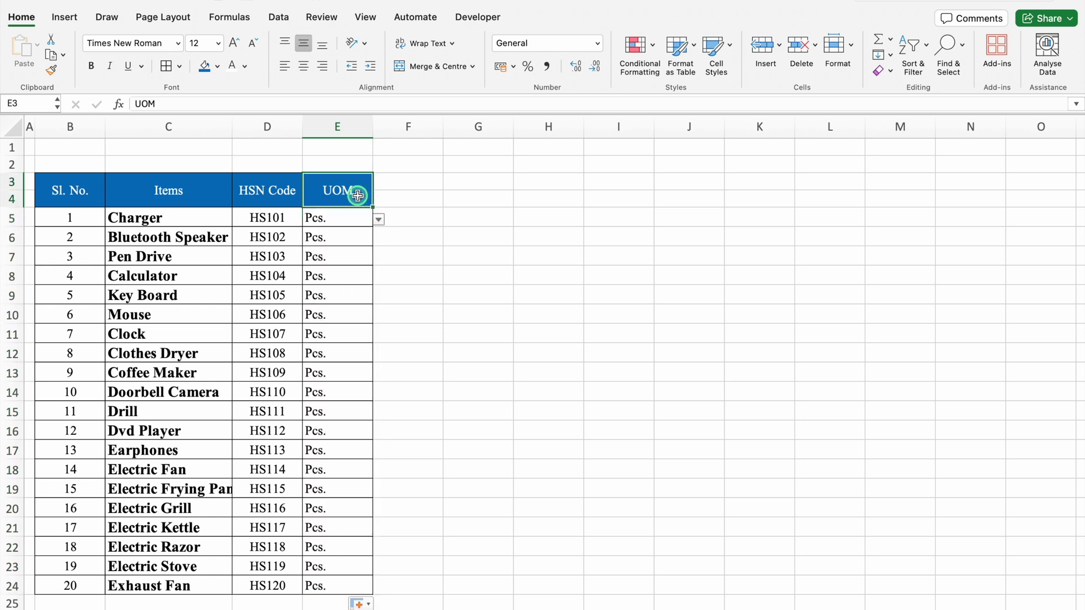
{"action": "left_click_drag", "start_coordinate": [374, 207], "coordinate": [559, 209]}
{"action": "left_click_drag", "start_coordinate": [412, 189], "coordinate": [532, 193]}
{"action": "key", "text": "Delete"}
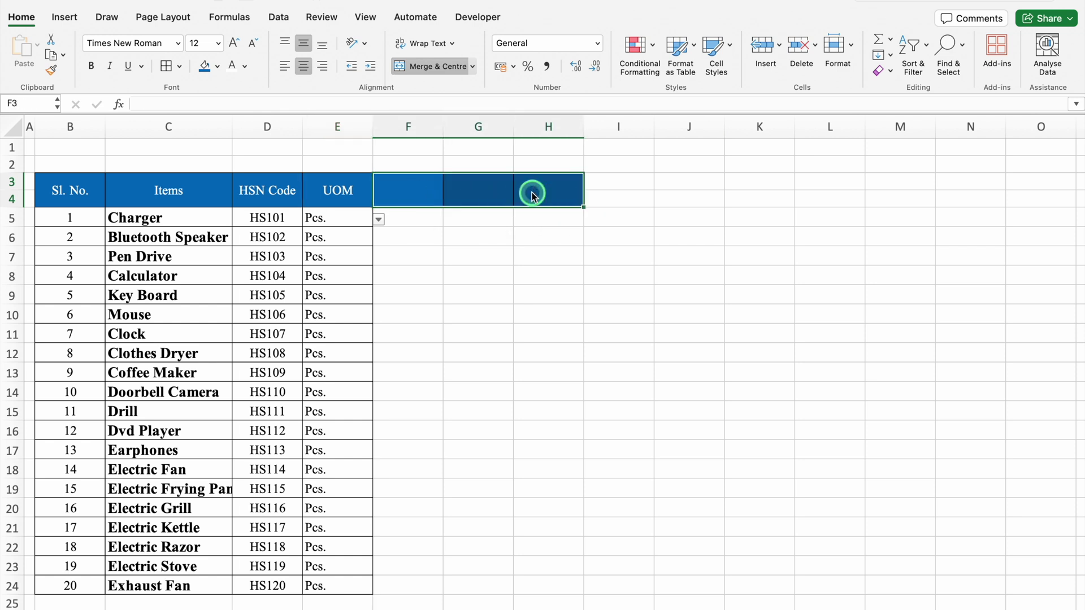
{"action": "left_click", "coordinate": [218, 66]}
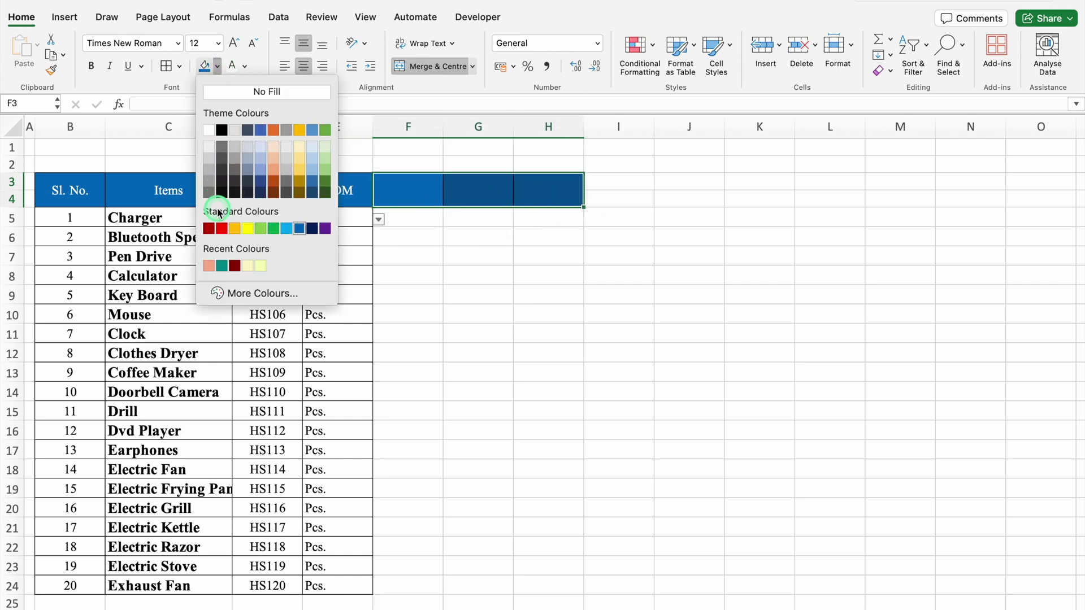
{"action": "left_click", "coordinate": [223, 228]}
- Enter the header Purchase Price in F3 and turn on text wrapping for the entire worksheet
{"action": "type", "text": "Purchase Price"}
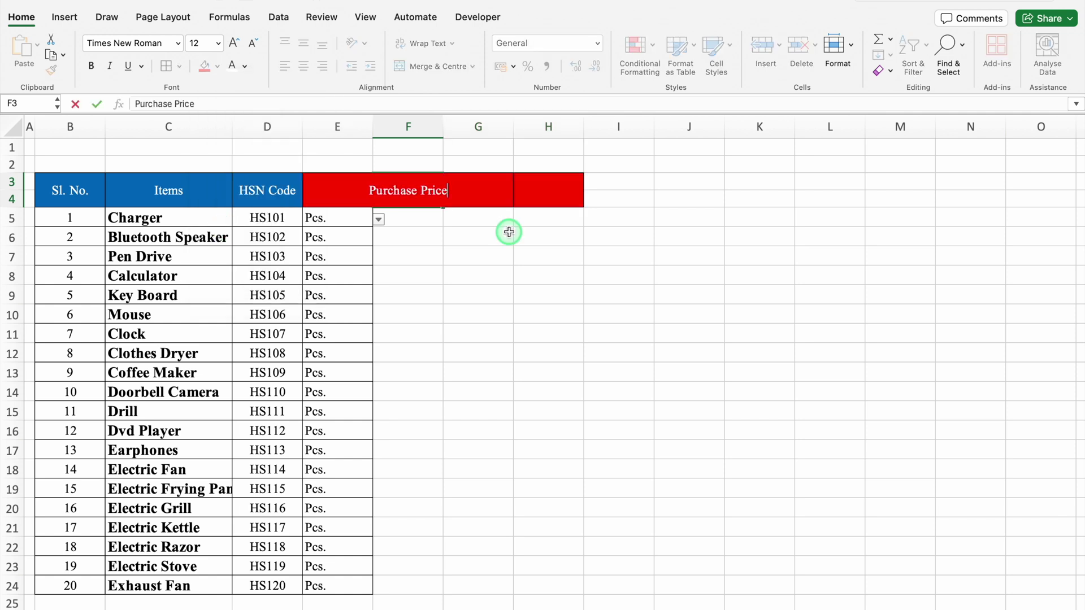
{"action": "left_click", "coordinate": [509, 232]}
{"action": "left_click", "coordinate": [12, 127]}
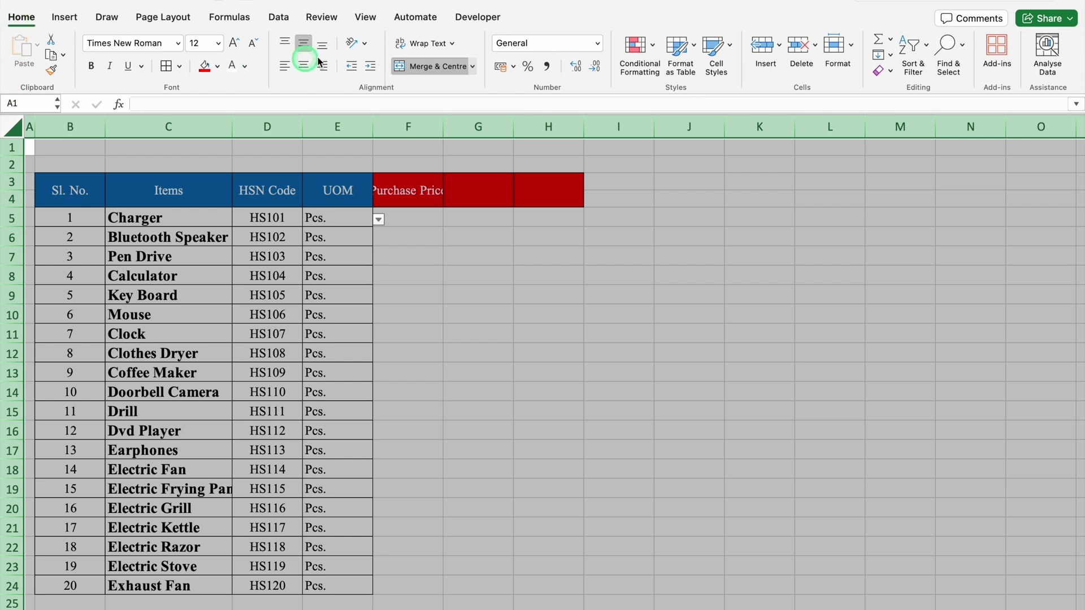
{"action": "left_click", "coordinate": [425, 46]}
- Change the F3 header to Purchase Price @, copy it to G3 and edit the copy to Selling Price @
{"action": "left_click", "coordinate": [421, 186]}
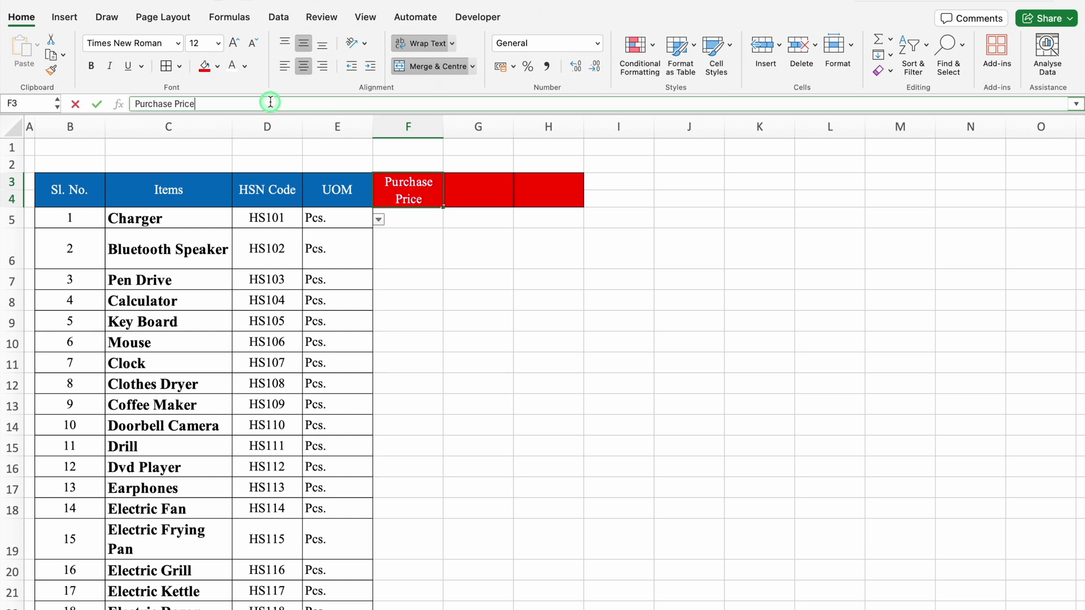
{"action": "left_click", "coordinate": [270, 102]}
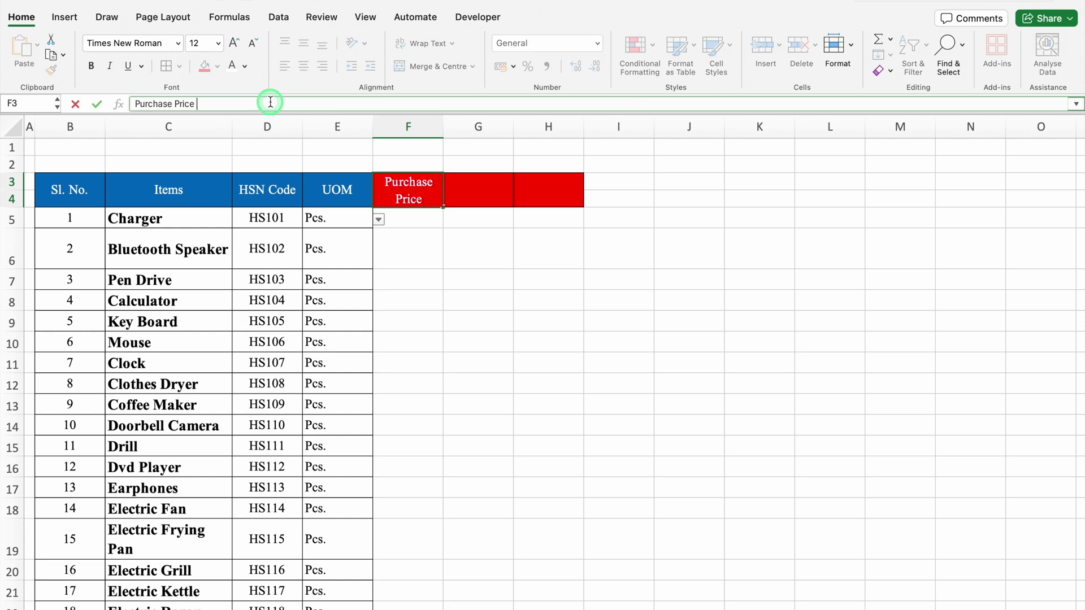
{"action": "type", "text": "@"}
{"action": "left_click", "coordinate": [432, 200]}
{"action": "left_click_drag", "start_coordinate": [443, 206], "coordinate": [484, 198]}
{"action": "left_click", "coordinate": [484, 194]}
{"action": "left_click_drag", "start_coordinate": [177, 105], "coordinate": [110, 106]}
{"action": "type", "text": "Selling"}
- Enter the header Percent Markup in H3
{"action": "key", "text": "Tab"}
{"action": "type", "text": "P"}
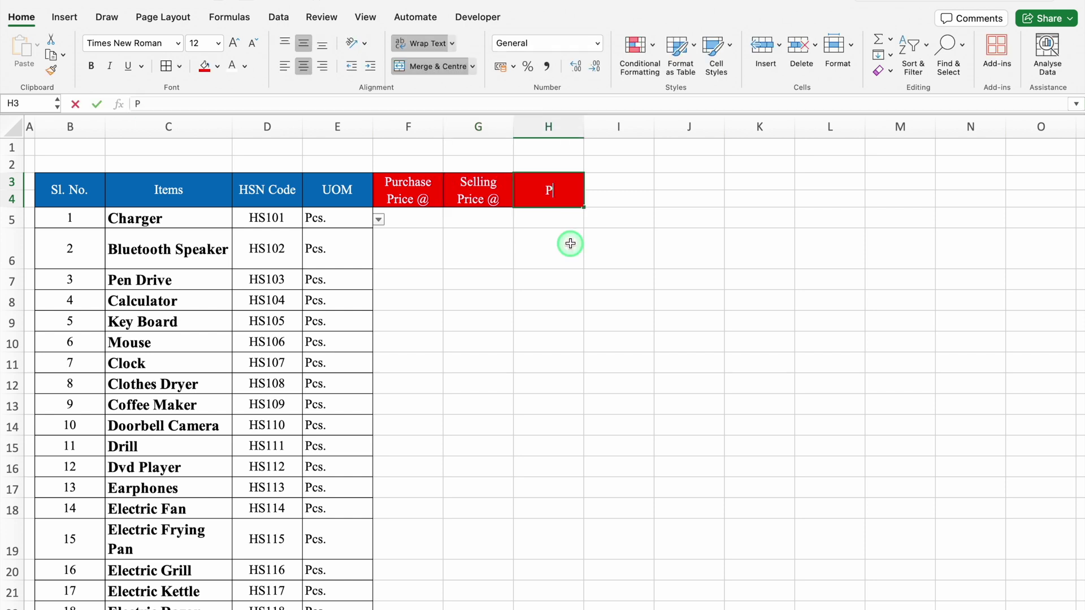
{"action": "type", "text": "ercent Markup"}
{"action": "key", "text": "Return"}
{"action": "left_click", "coordinate": [421, 220]}
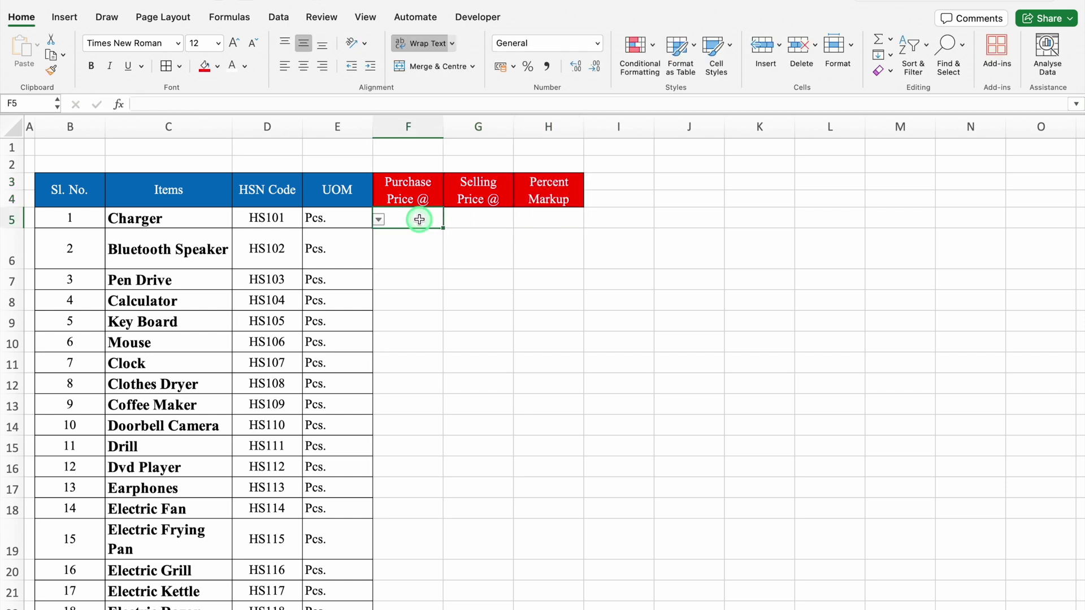
- Add borders to the purchase and selling price cells and format them as Currency with the ₹ symbol and 0 decimal places
{"action": "left_click", "coordinate": [467, 221]}
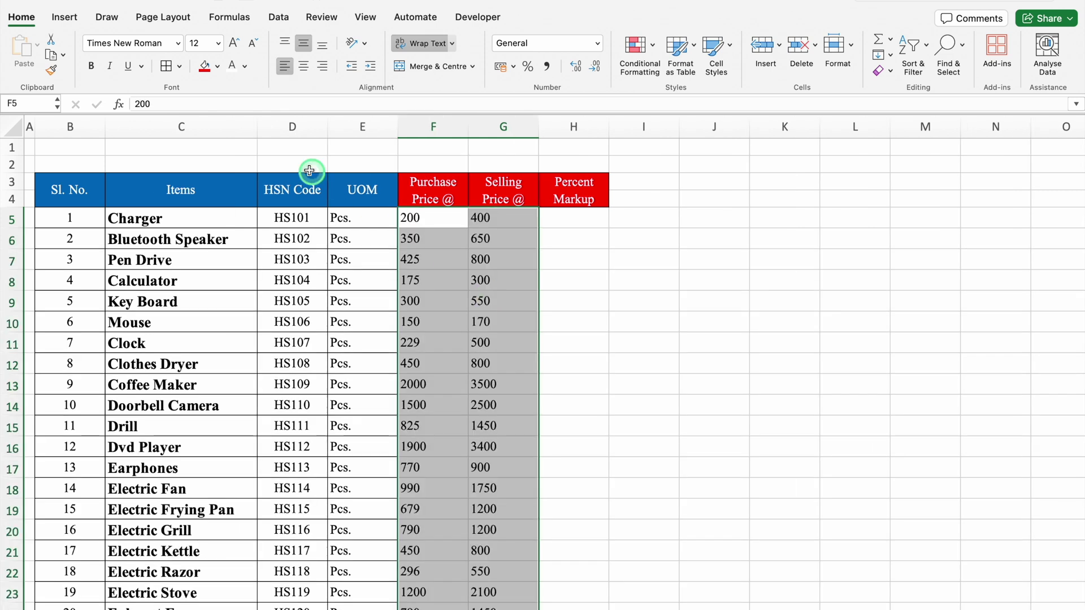
{"action": "left_click", "coordinate": [165, 66]}
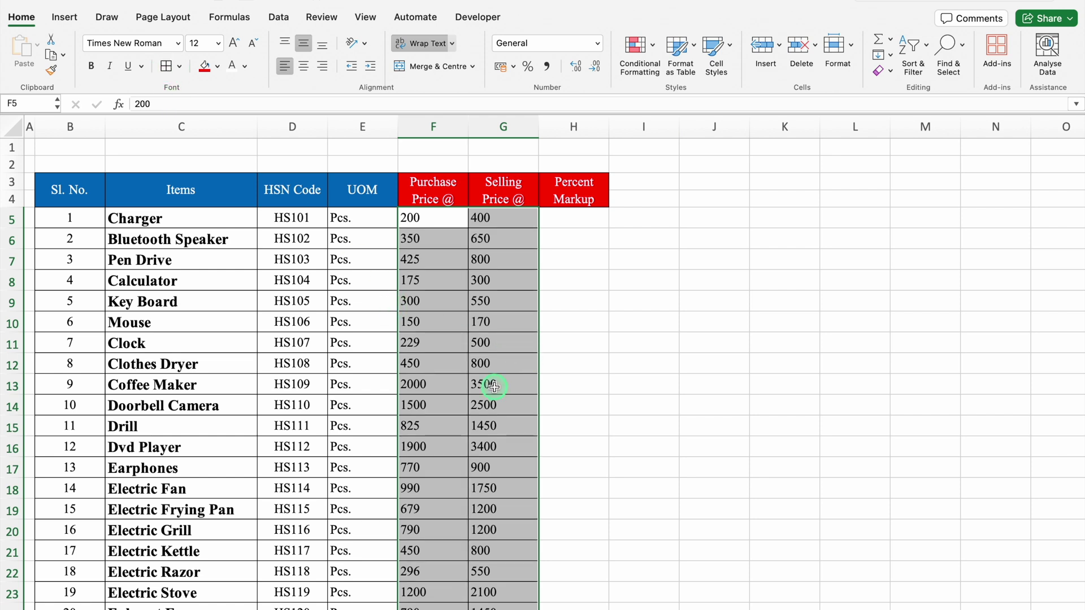
{"action": "key", "text": "super+1"}
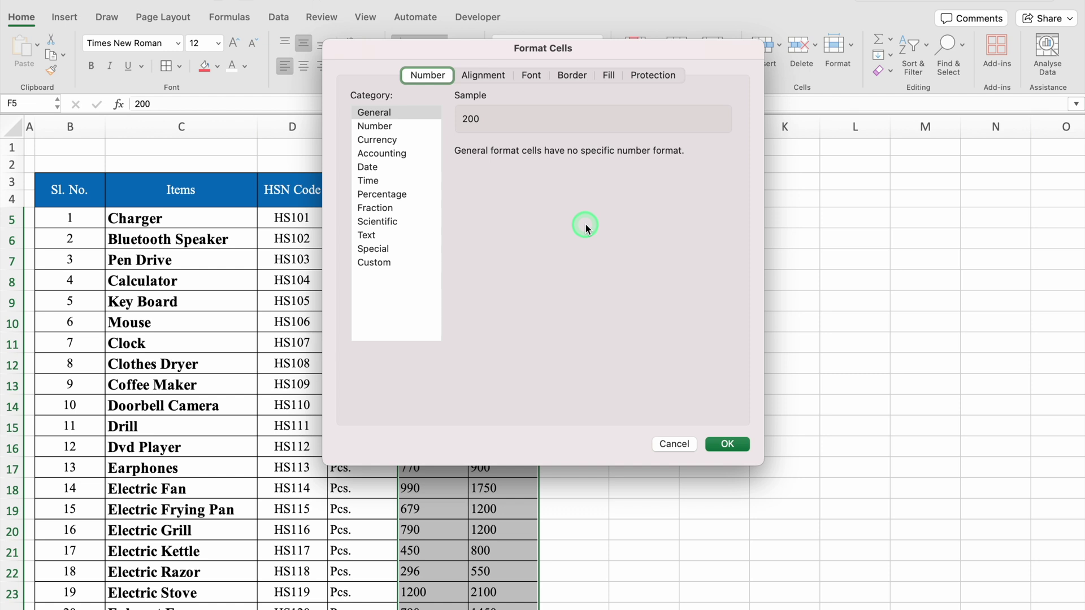
{"action": "left_click", "coordinate": [376, 140]}
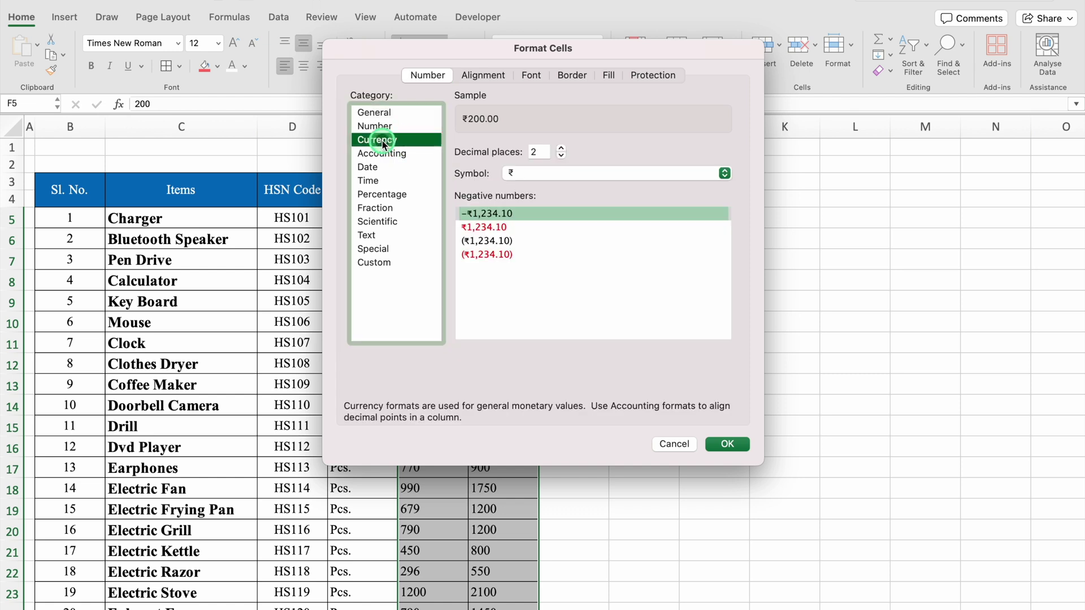
{"action": "left_click", "coordinate": [563, 157]}
{"action": "left_click", "coordinate": [562, 157]}
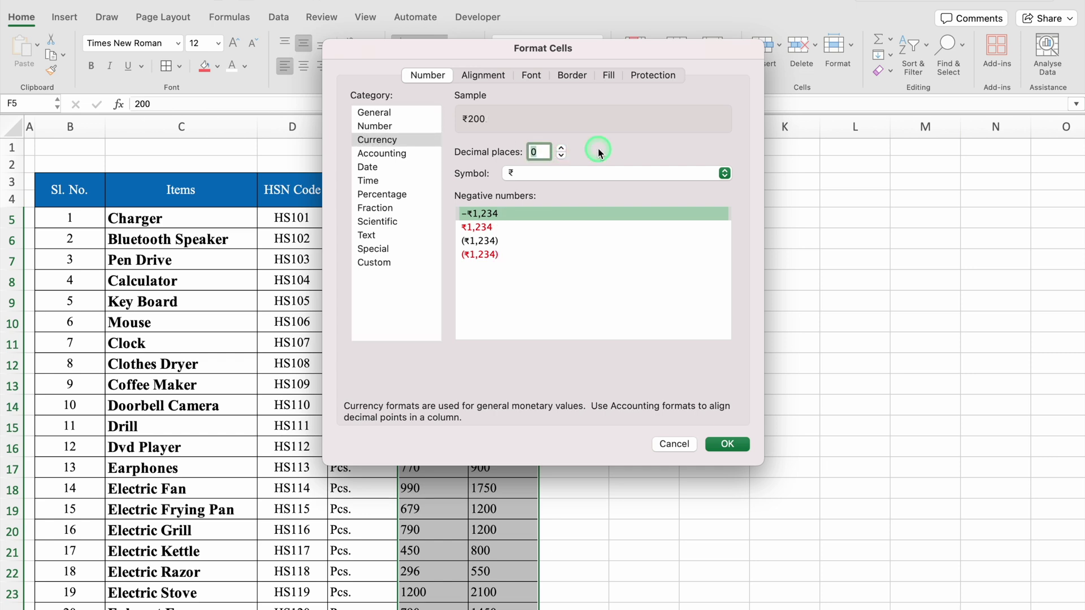
{"action": "left_click", "coordinate": [725, 173]}
{"action": "left_click", "coordinate": [724, 172]}
{"action": "left_click", "coordinate": [727, 444]}
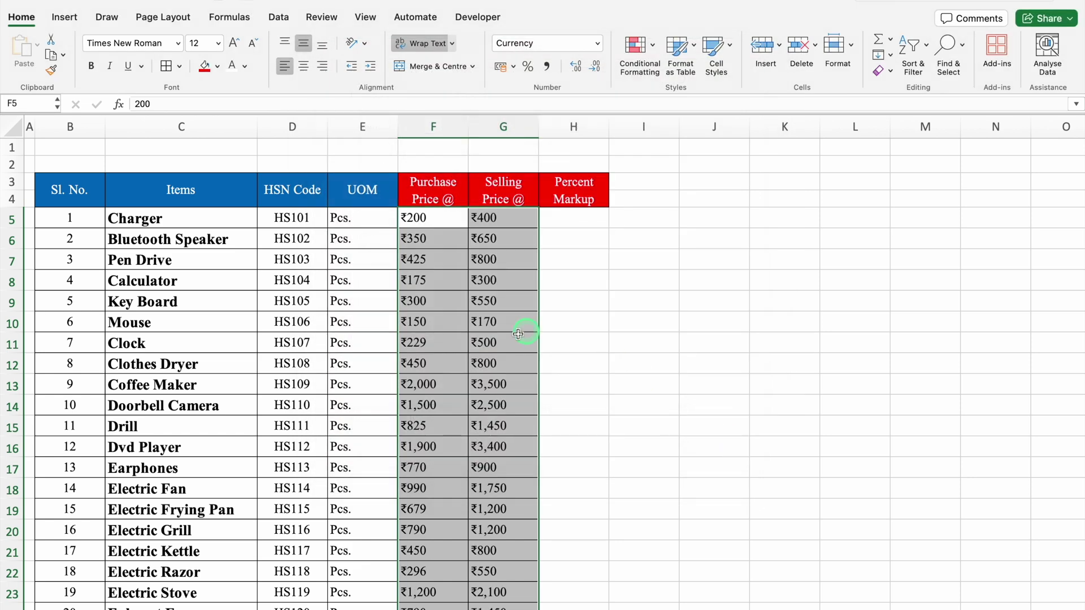
- Apply the percentage number format to the whole Percent Markup column H
{"action": "left_click", "coordinate": [571, 217]}
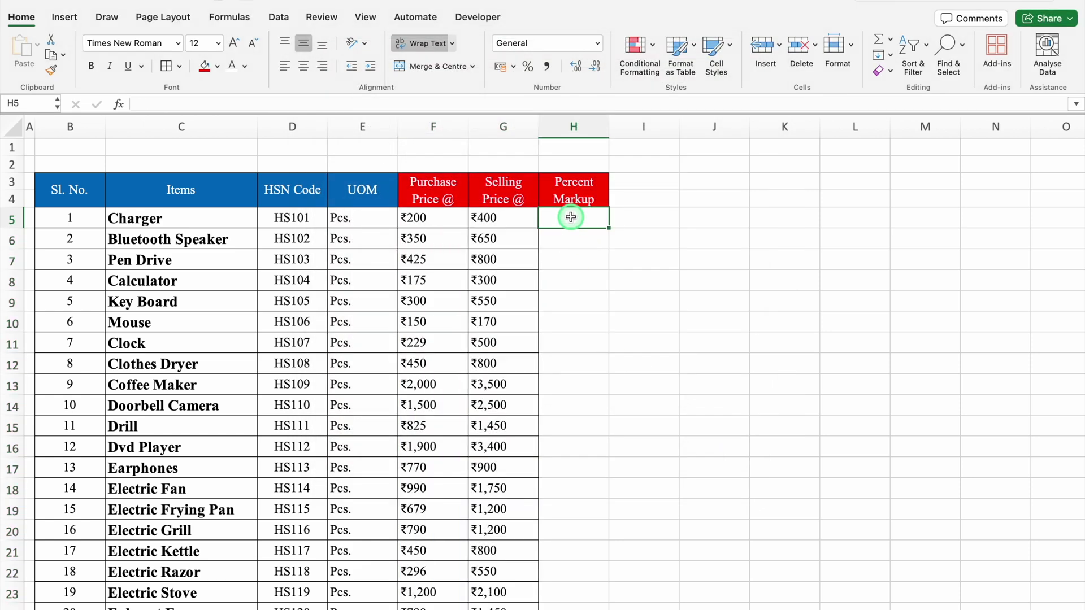
{"action": "left_click", "coordinate": [573, 127]}
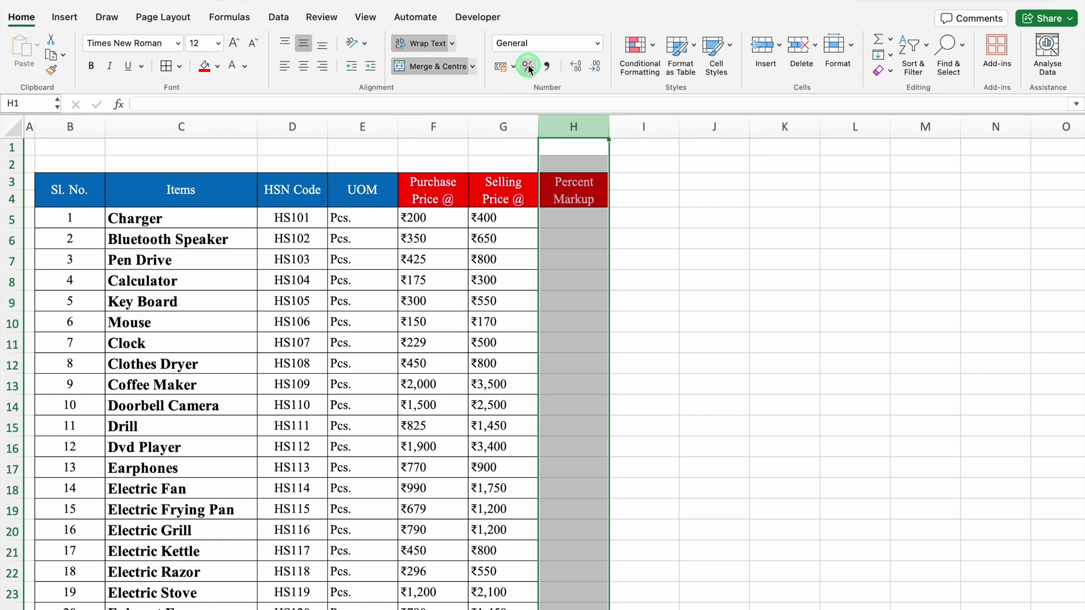
- Enter the markup formula =(G5-F5)/F5 in H5 and centre the cell
{"action": "left_click", "coordinate": [574, 211]}
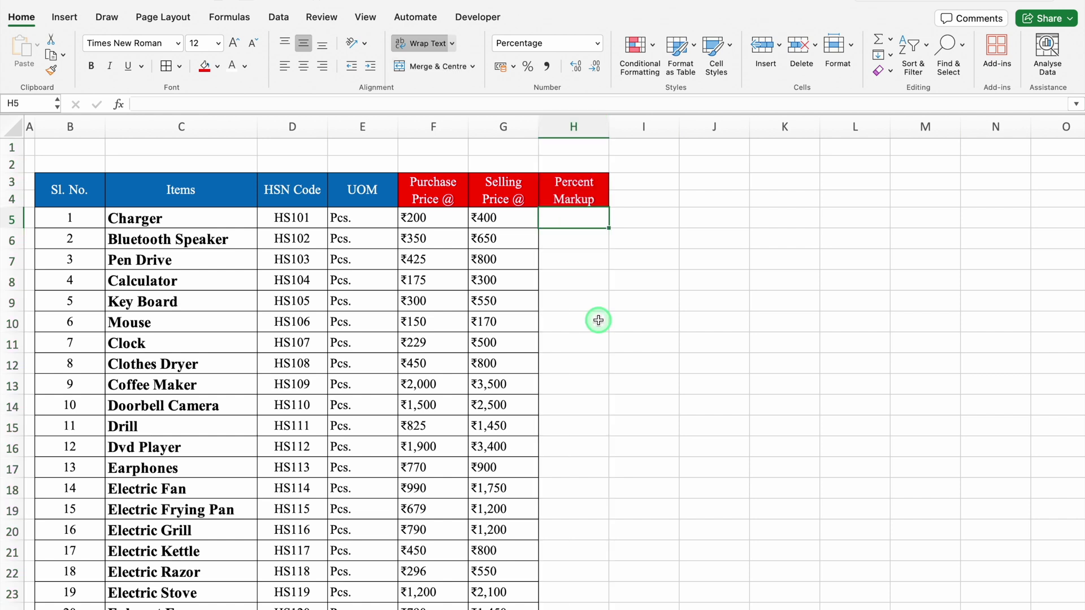
{"action": "left_click", "coordinate": [507, 220]}
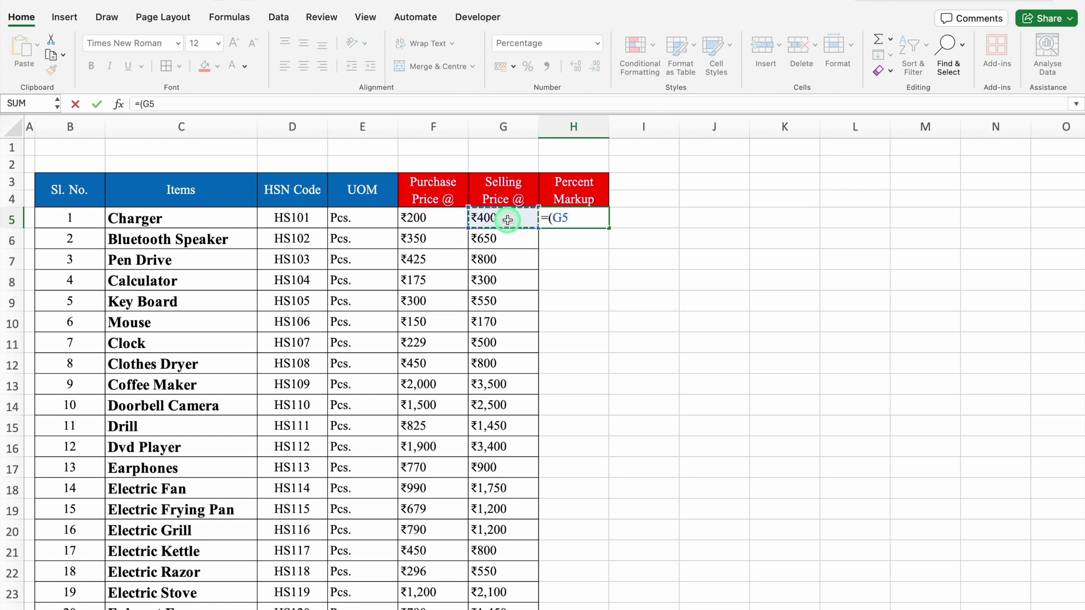
{"action": "left_click", "coordinate": [437, 221]}
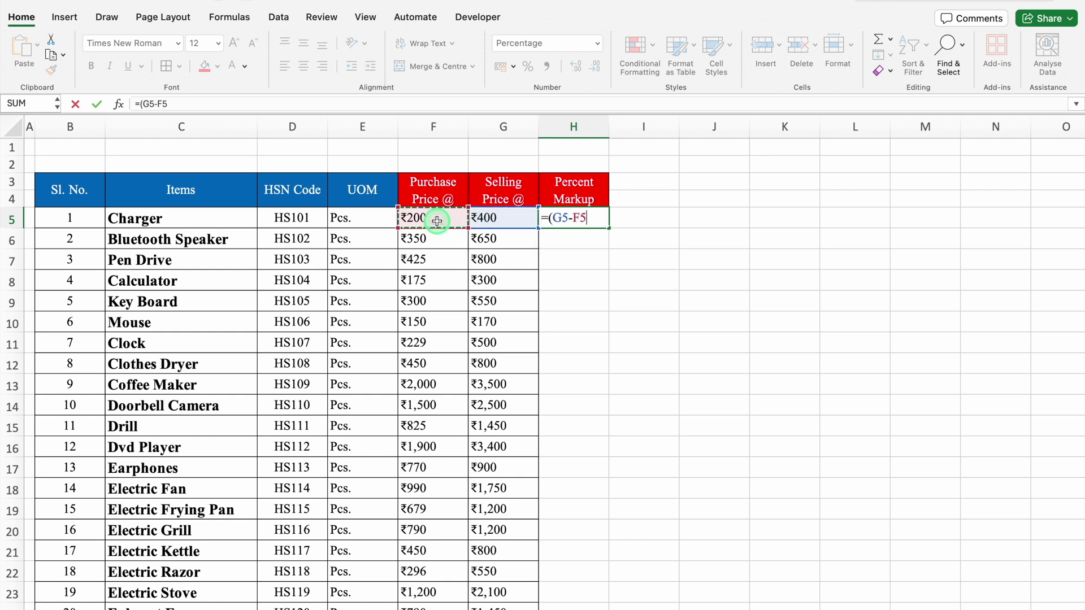
{"action": "type", "text": ")/"}
{"action": "left_click", "coordinate": [436, 220]}
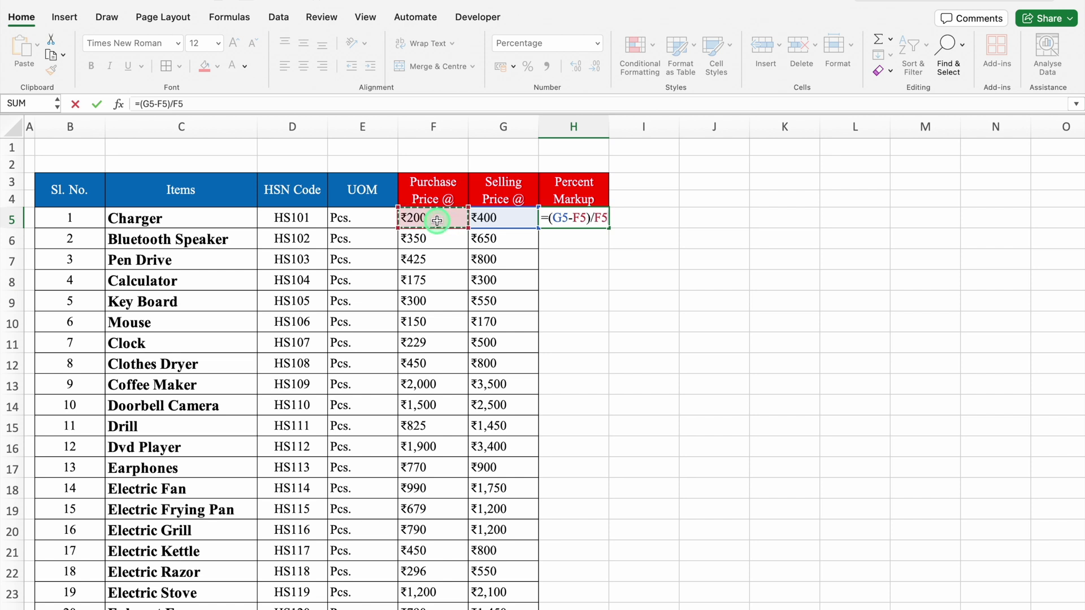
{"action": "key", "text": "Return"}
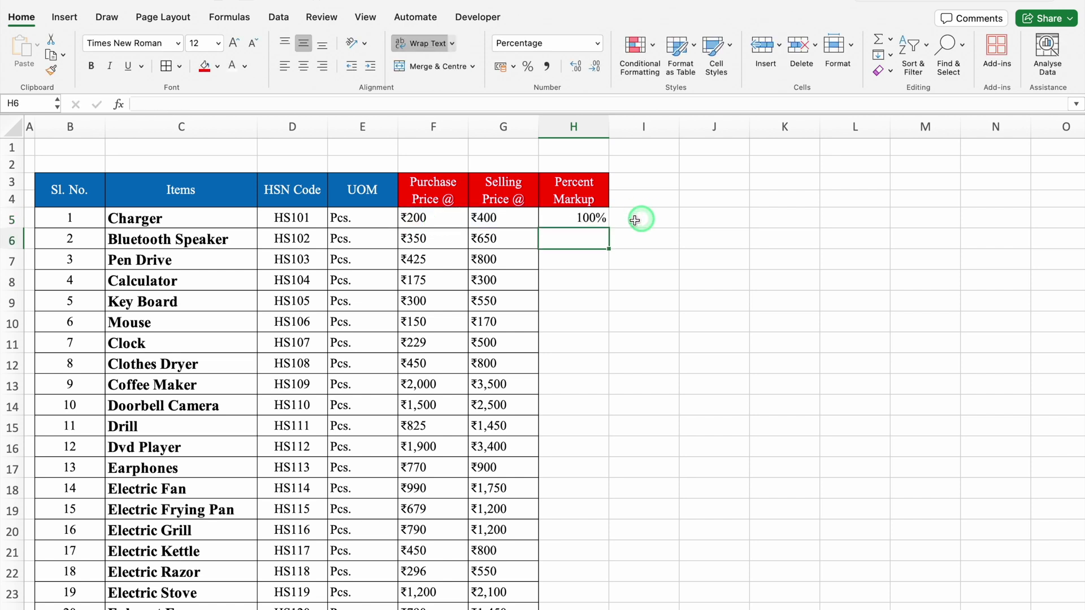
{"action": "left_click", "coordinate": [589, 218]}
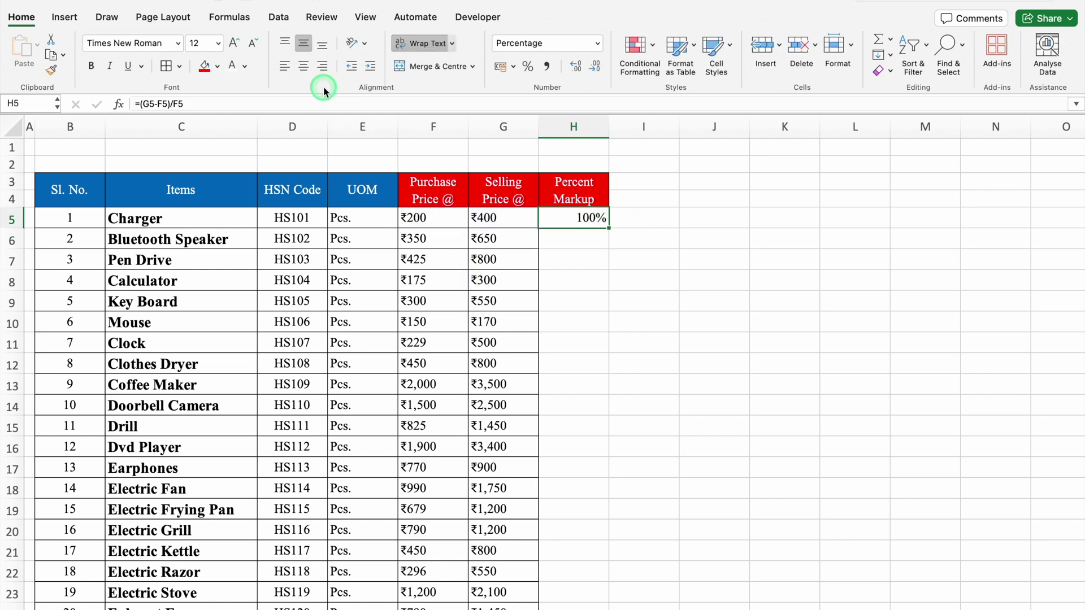
{"action": "left_click", "coordinate": [303, 66]}
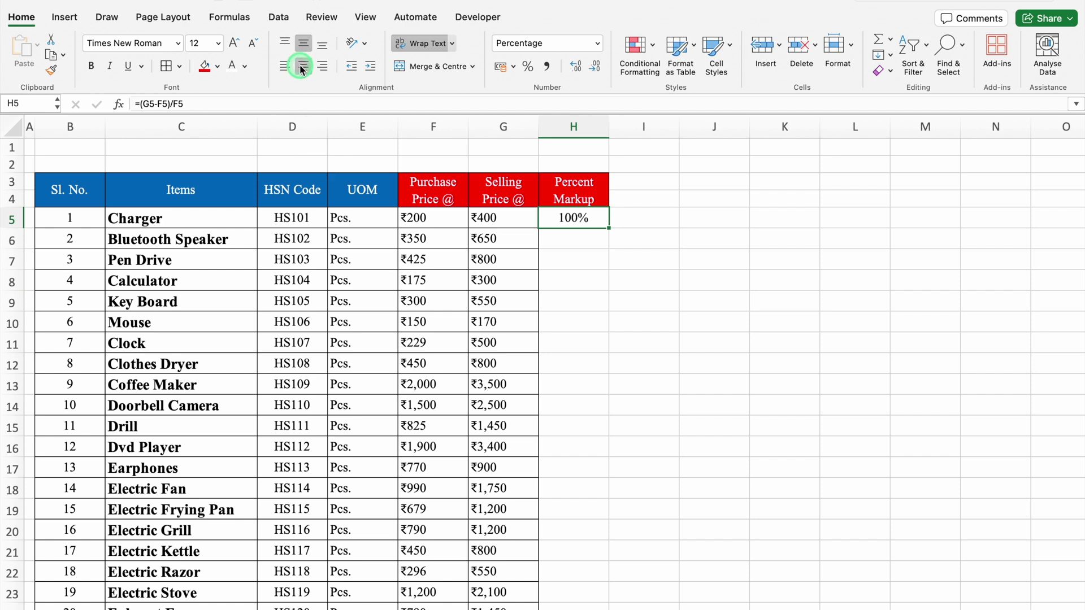
- Test the markup formula with a Charger selling price of 350 in G5, and undo that price change
{"action": "left_click", "coordinate": [504, 216]}
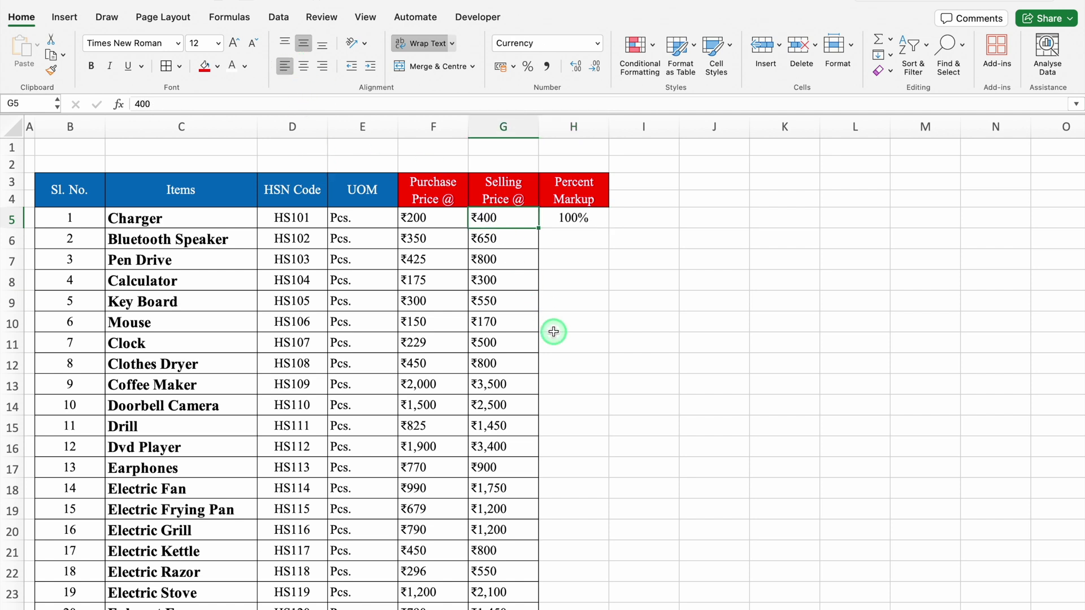
{"action": "type", "text": "350"}
{"action": "key", "text": "Return"}
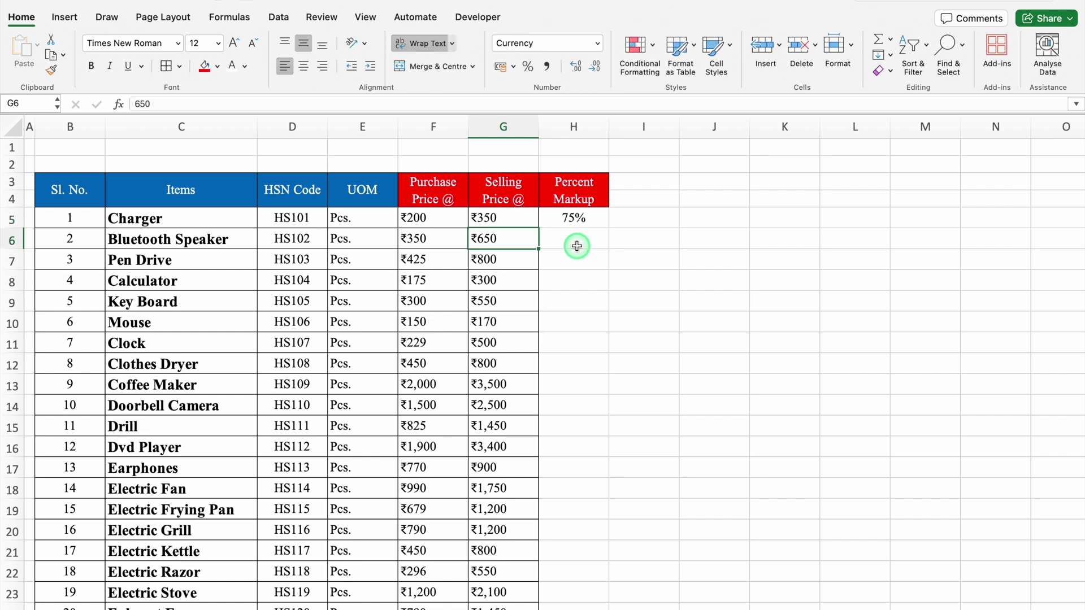
{"action": "key", "text": "super+z"}
- Fill the H5 markup formula down for all items and add borders to the filled cells
{"action": "left_click", "coordinate": [585, 219]}
{"action": "double_click", "coordinate": [608, 228]}
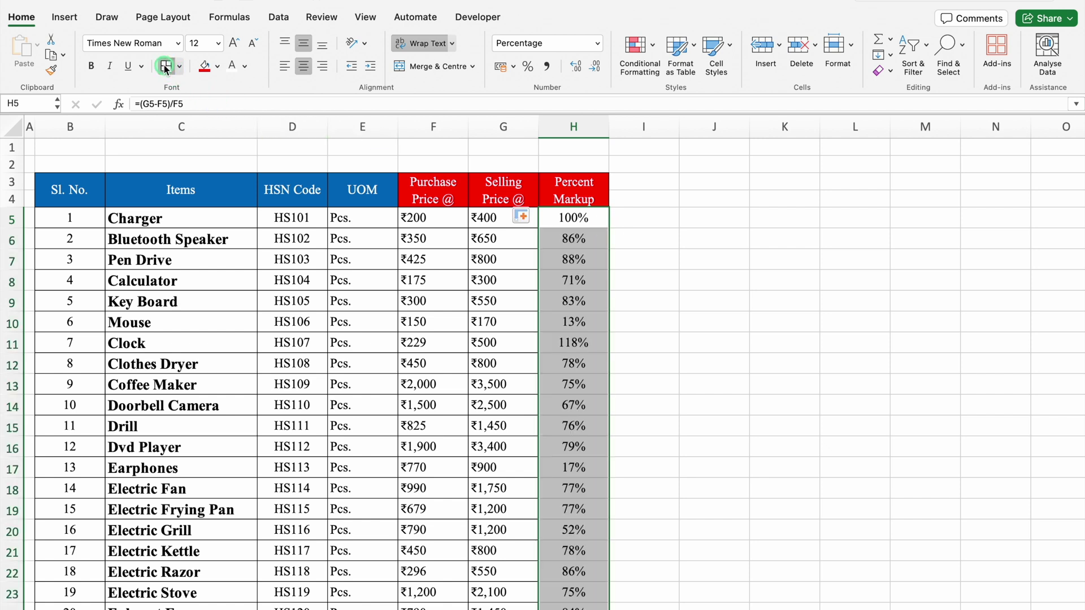
{"action": "left_click", "coordinate": [619, 184]}
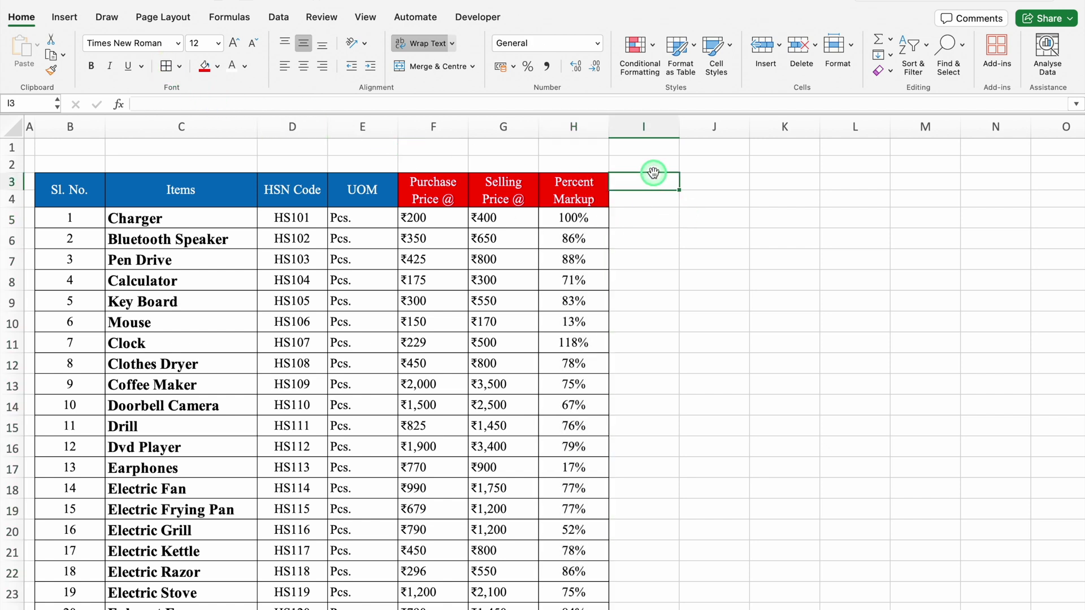
- Merge I3:J3 for the header Opening Stock and enter the subheaders Quantity in I4 and Amount in J4
{"action": "left_click_drag", "start_coordinate": [653, 180], "coordinate": [694, 181]}
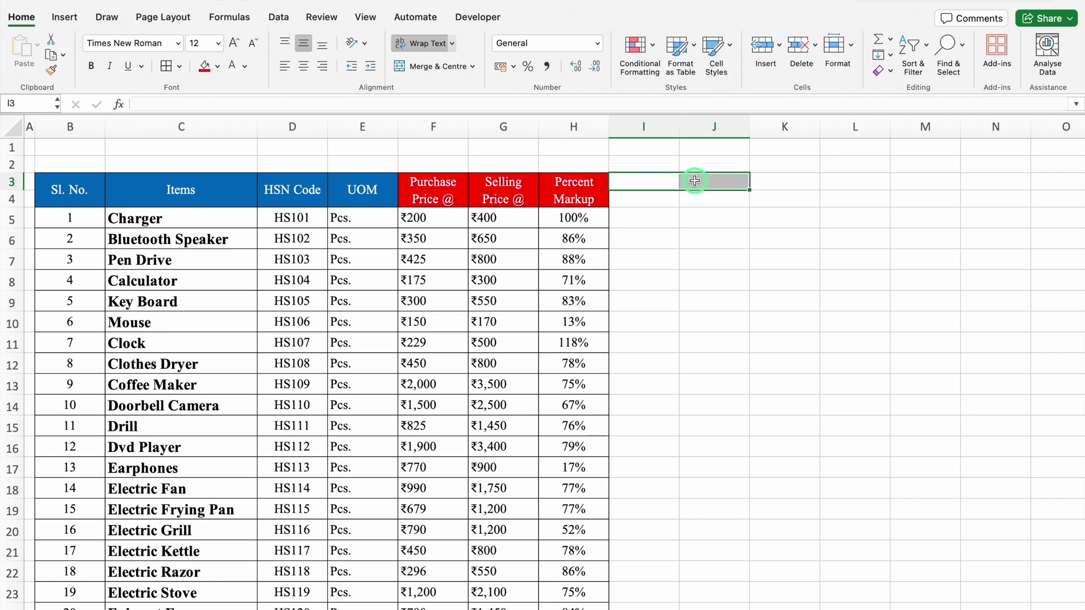
{"action": "left_click", "coordinate": [434, 67]}
{"action": "type", "text": "Opening Stock"}
{"action": "key", "text": "Return"}
{"action": "type", "text": "Quantity"}
{"action": "key", "text": "Tab"}
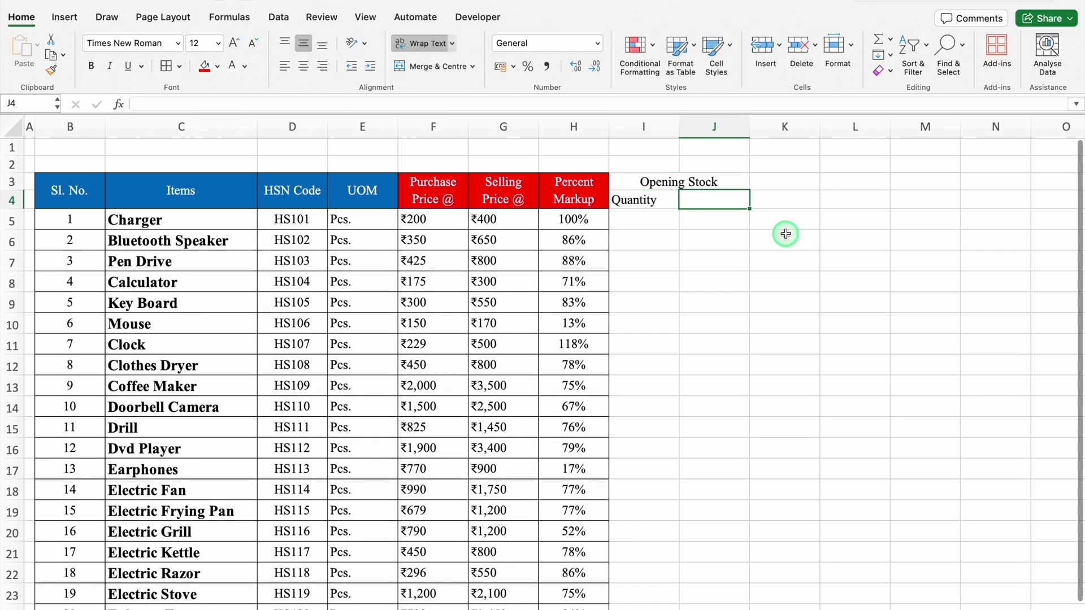
{"action": "type", "text": "Amount"}
{"action": "left_click", "coordinate": [785, 234]}
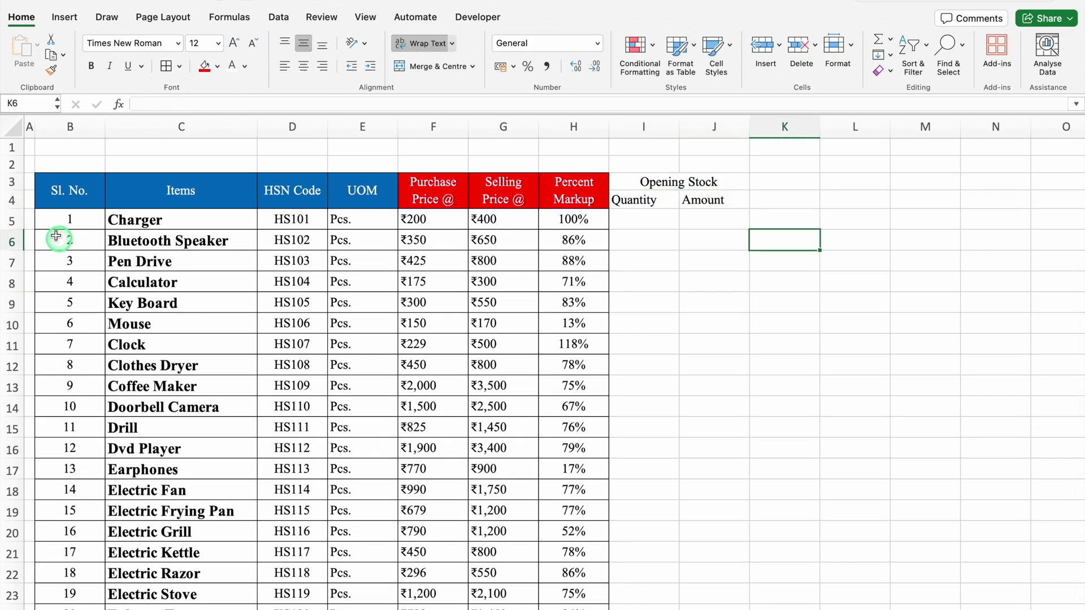
- Centre header rows 3 and 4, and give the Opening Stock headers in I3:J4 a gold fill and borders
{"action": "left_click_drag", "start_coordinate": [10, 182], "coordinate": [11, 200]}
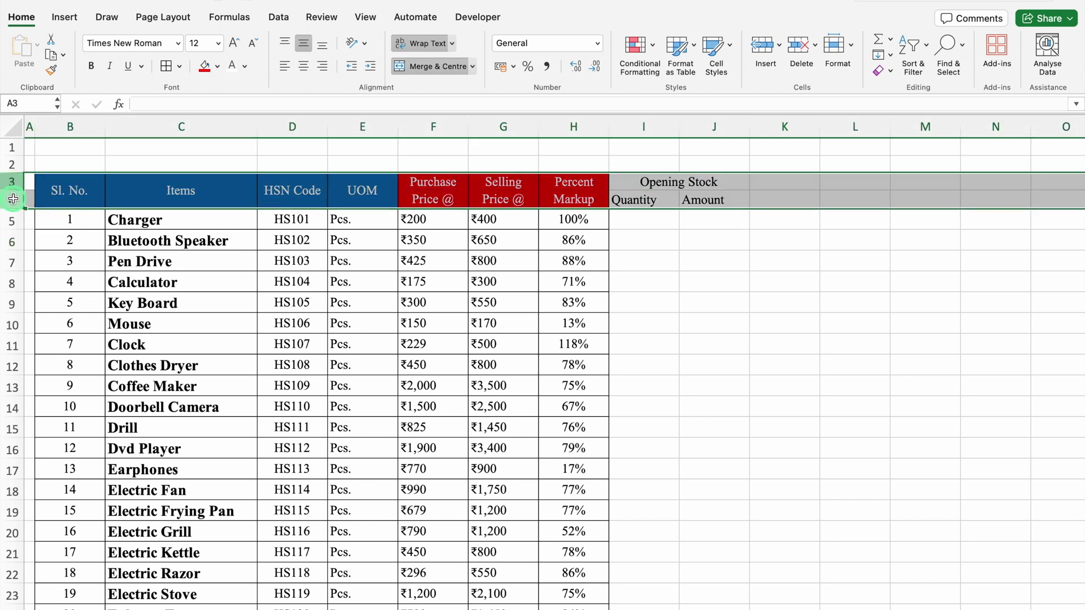
{"action": "left_click", "coordinate": [304, 69]}
{"action": "left_click_drag", "start_coordinate": [650, 183], "coordinate": [661, 201]}
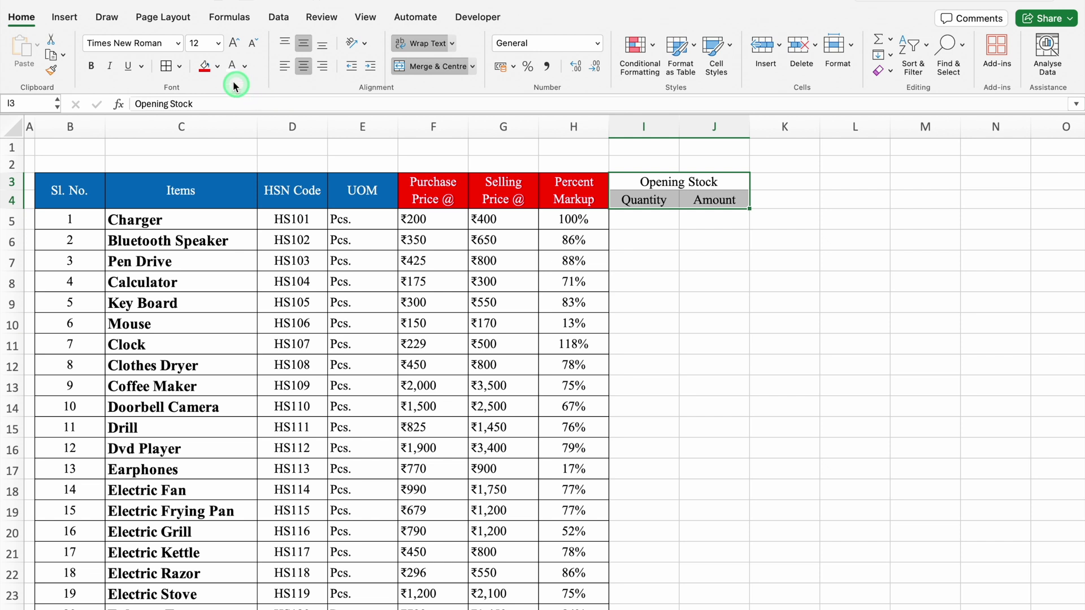
{"action": "left_click", "coordinate": [217, 66]}
{"action": "left_click", "coordinate": [235, 229]}
{"action": "left_click", "coordinate": [165, 67]}
- Enter =RANDBETWEEN(100,200) in I5 as the first opening stock quantity and left-align the cell
{"action": "left_click", "coordinate": [650, 220]}
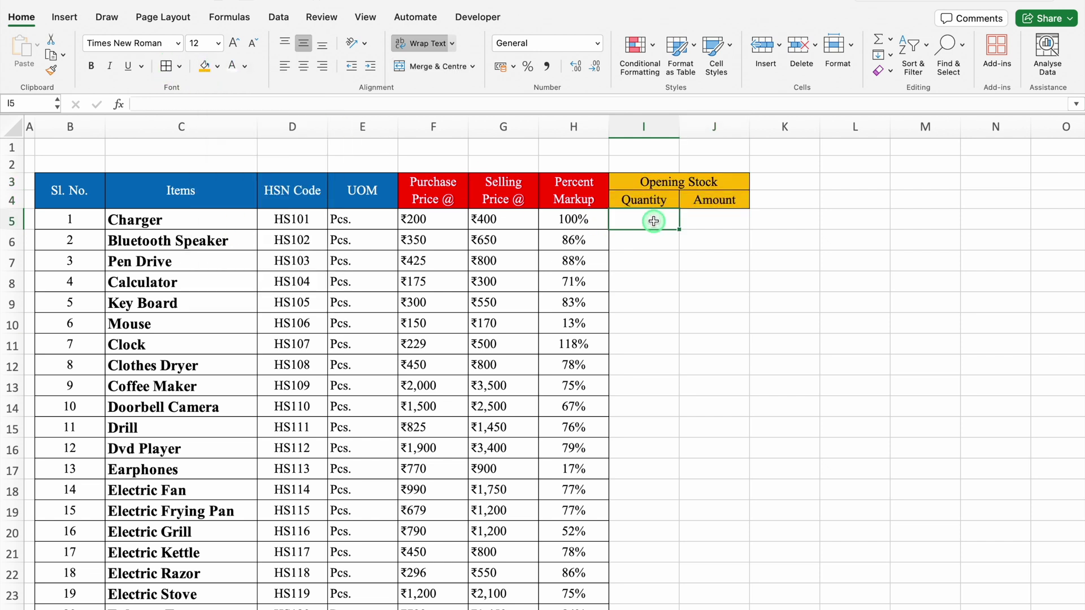
{"action": "type", "text": "=rand"}
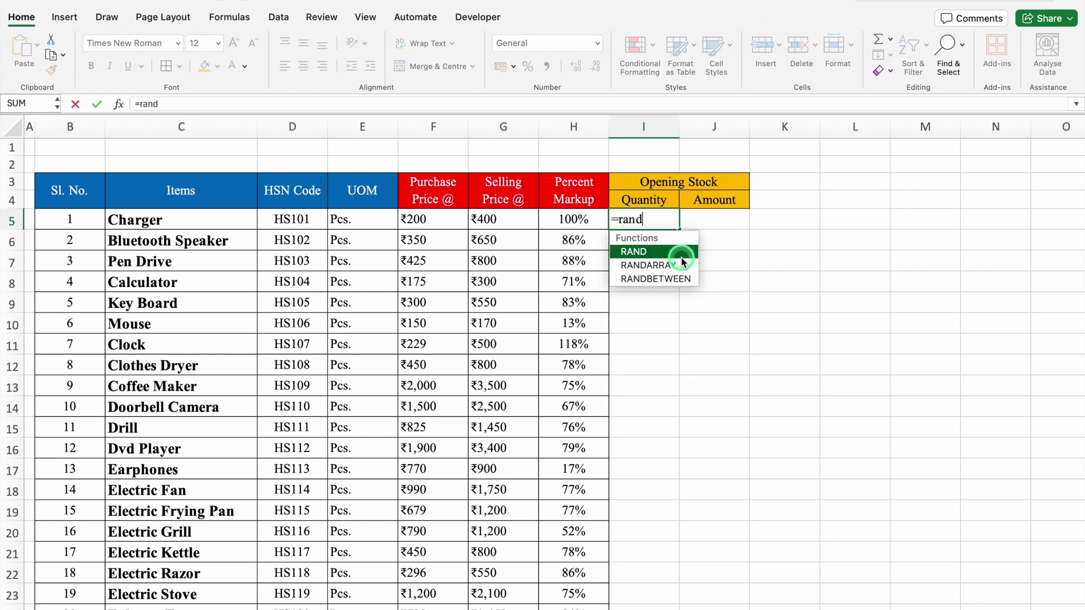
{"action": "left_click", "coordinate": [672, 280]}
{"action": "double_click", "coordinate": [672, 280]}
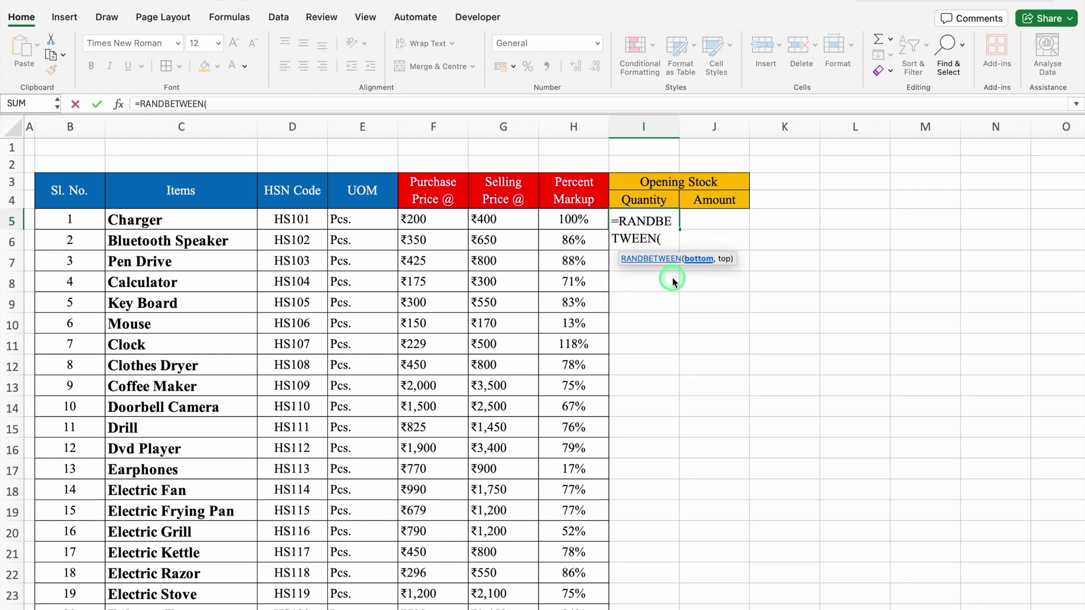
{"action": "type", "text": "100"}
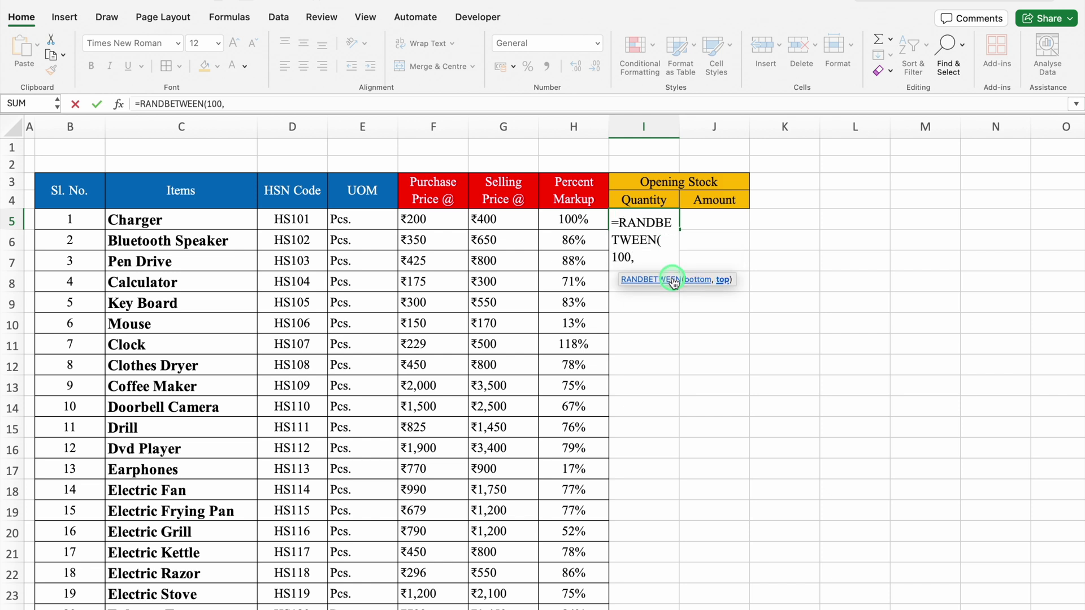
{"action": "type", "text": ",200)"}
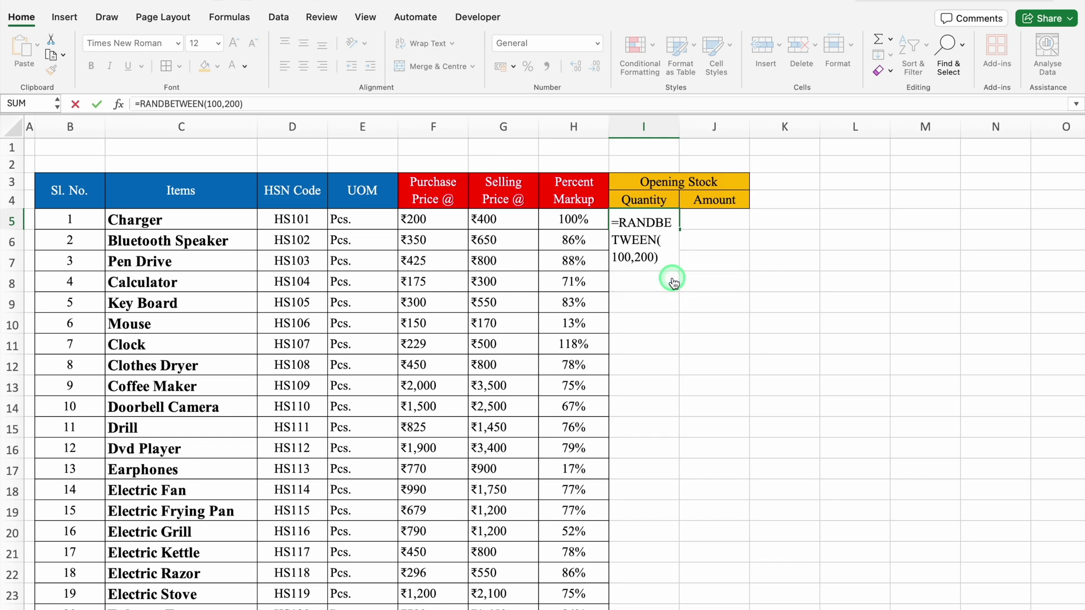
{"action": "left_click", "coordinate": [672, 281]}
{"action": "left_click", "coordinate": [653, 221]}
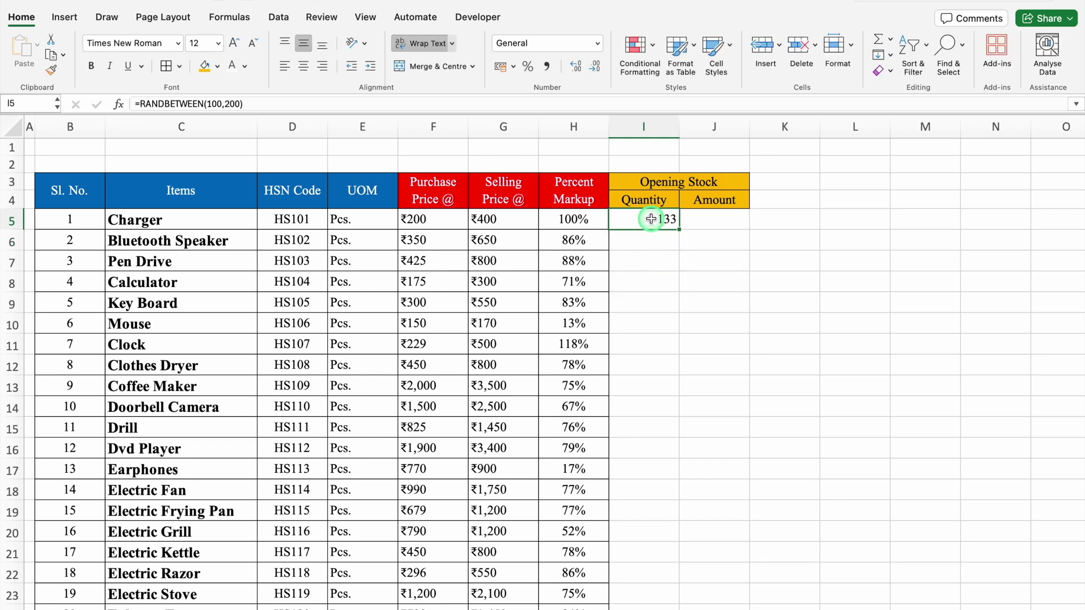
{"action": "left_click", "coordinate": [284, 66]}
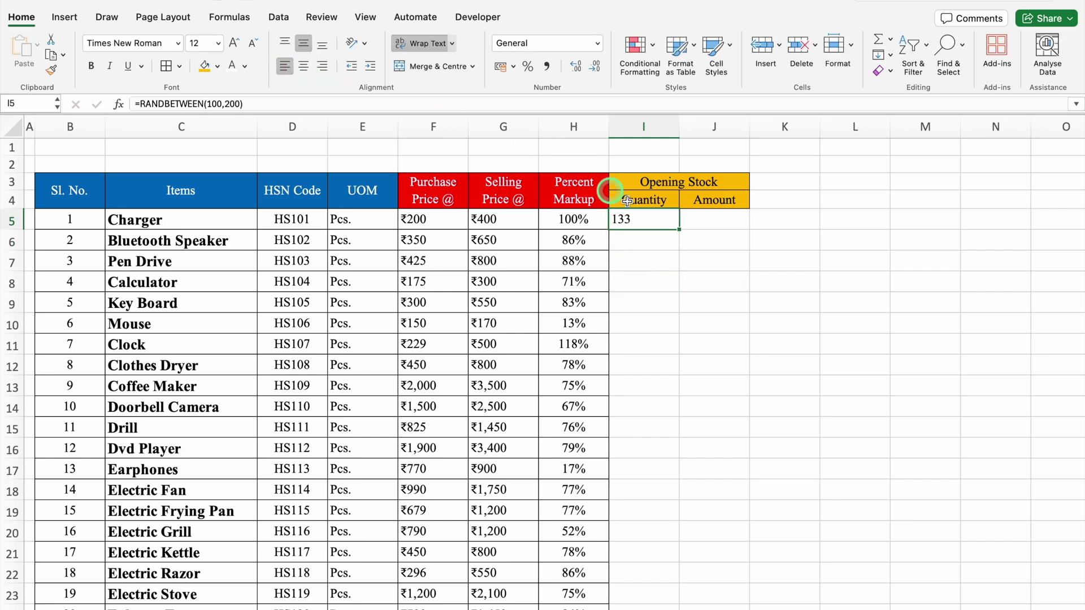
- Fill the I5 quantity formula down for all items and add borders to the Quantity cells
{"action": "double_click", "coordinate": [679, 231]}
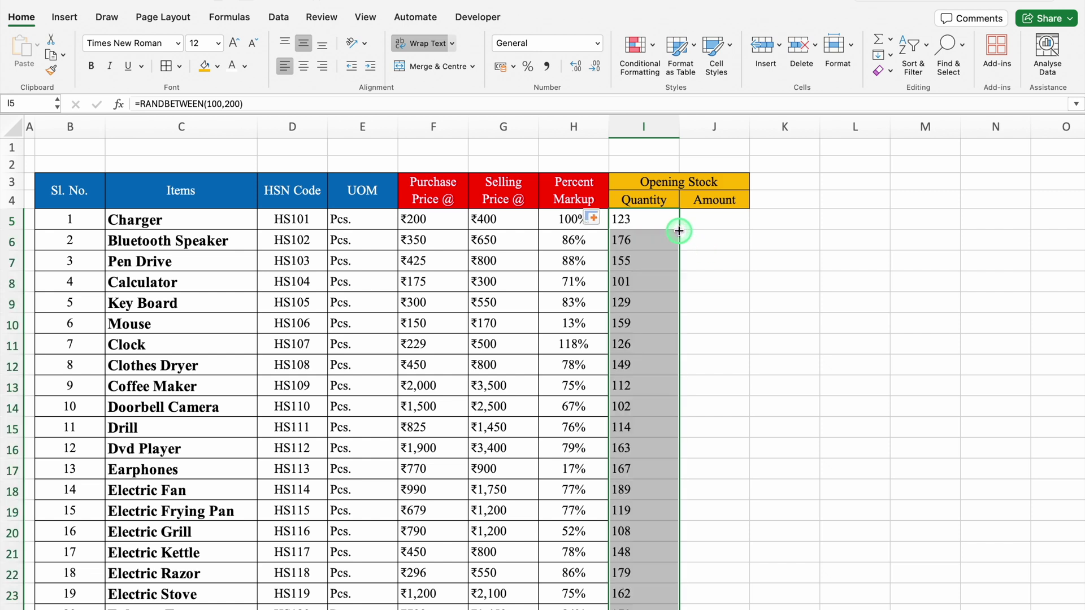
{"action": "left_click", "coordinate": [164, 66]}
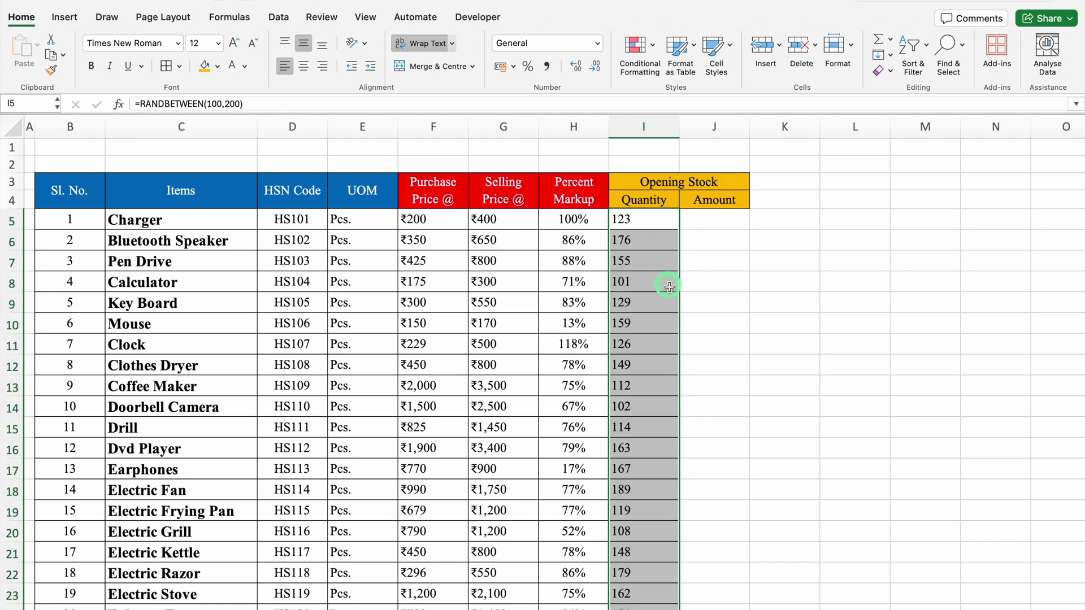
- Replace the random opening stock Quantity formulas from I5 down with their fixed values using Paste Special
{"action": "key", "text": "super+c"}
{"action": "left_click", "coordinate": [641, 219]}
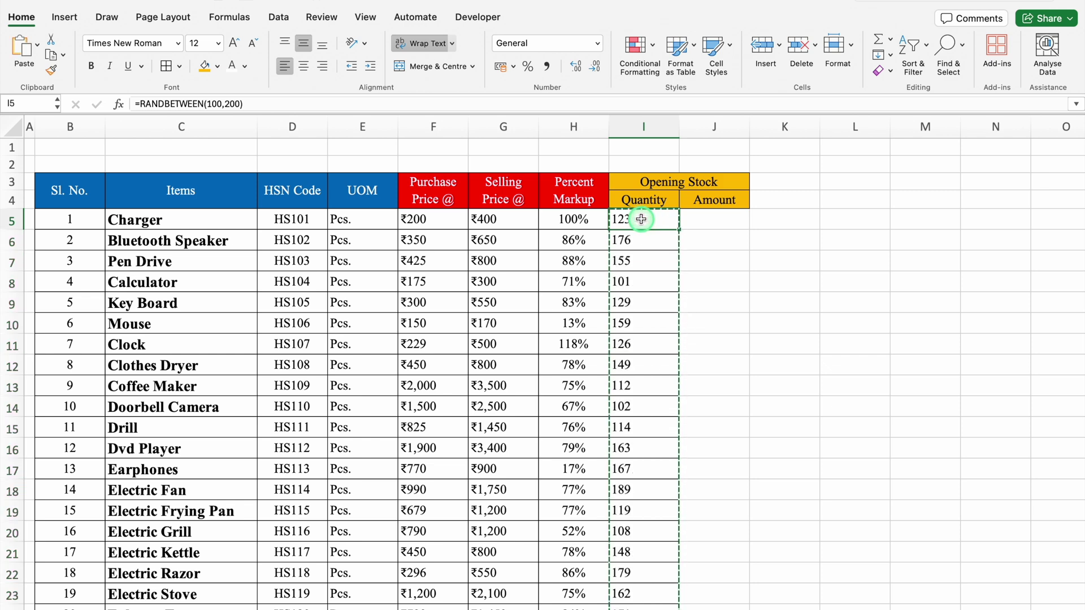
{"action": "right_click", "coordinate": [641, 219]}
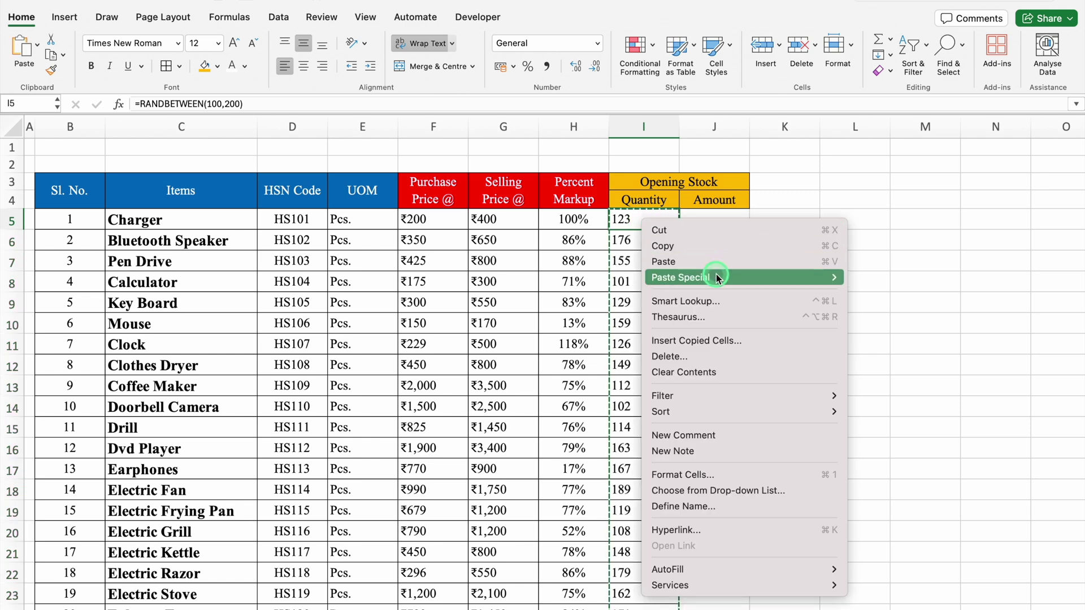
{"action": "mouse_move", "coordinate": [719, 277]}
{"action": "left_click", "coordinate": [900, 403]}
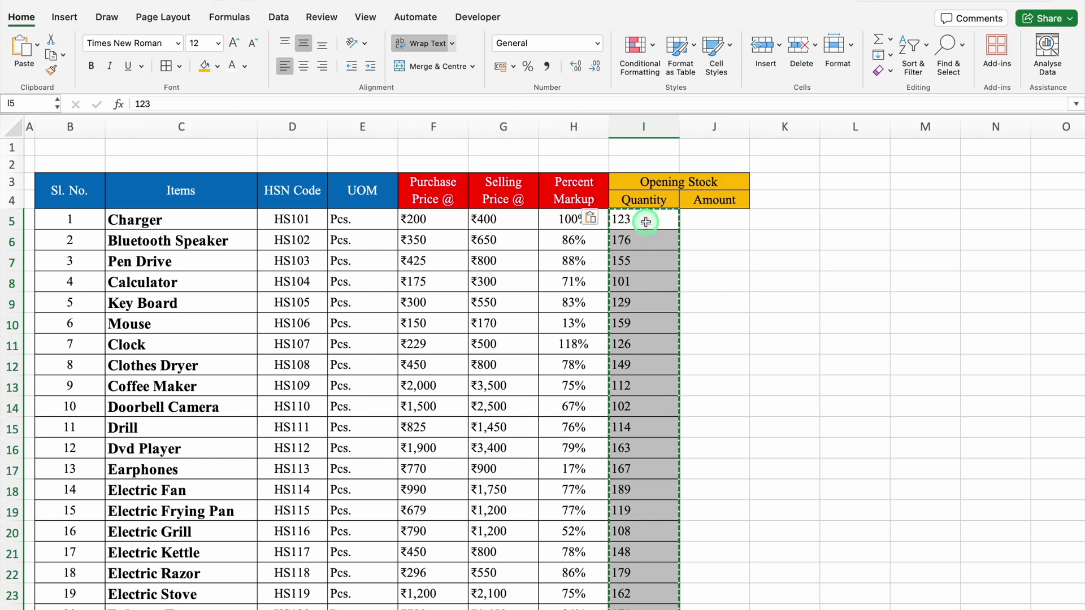
{"action": "left_click", "coordinate": [726, 223]}
{"action": "key", "text": "Escape"}
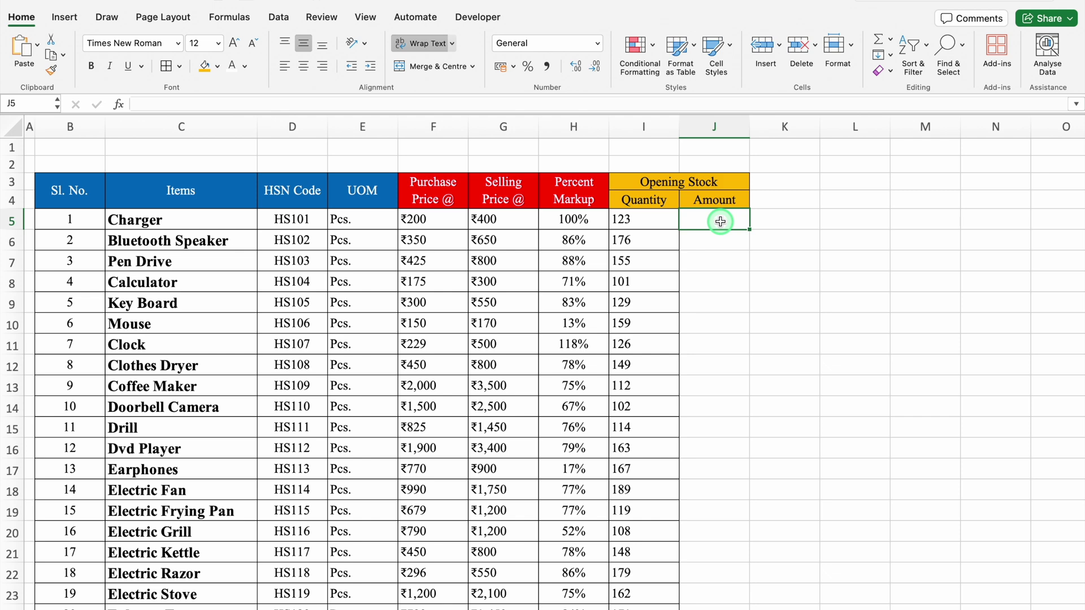
- Enter =I5*F5 in J5 as the first opening stock amount and left-align the cell
{"action": "left_click", "coordinate": [642, 224]}
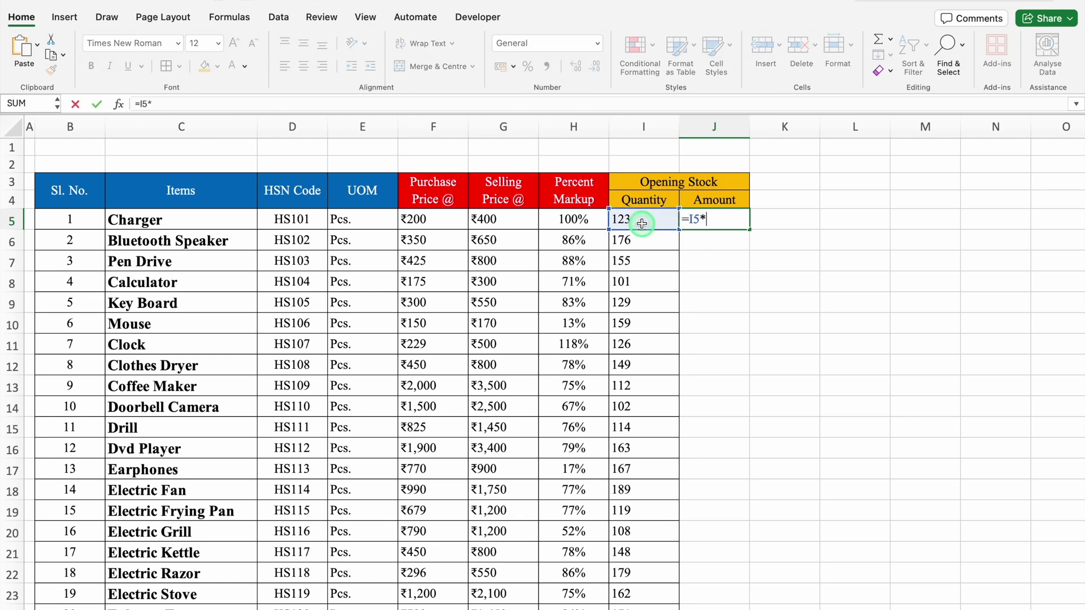
{"action": "type", "text": "*"}
{"action": "left_click", "coordinate": [442, 220]}
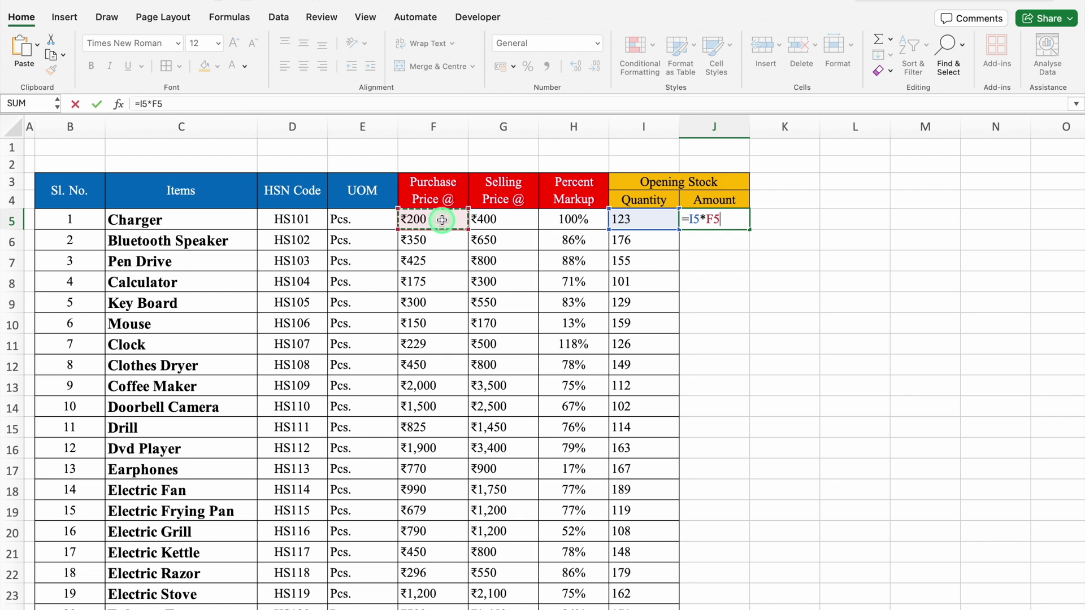
{"action": "key", "text": "ctrl+Return"}
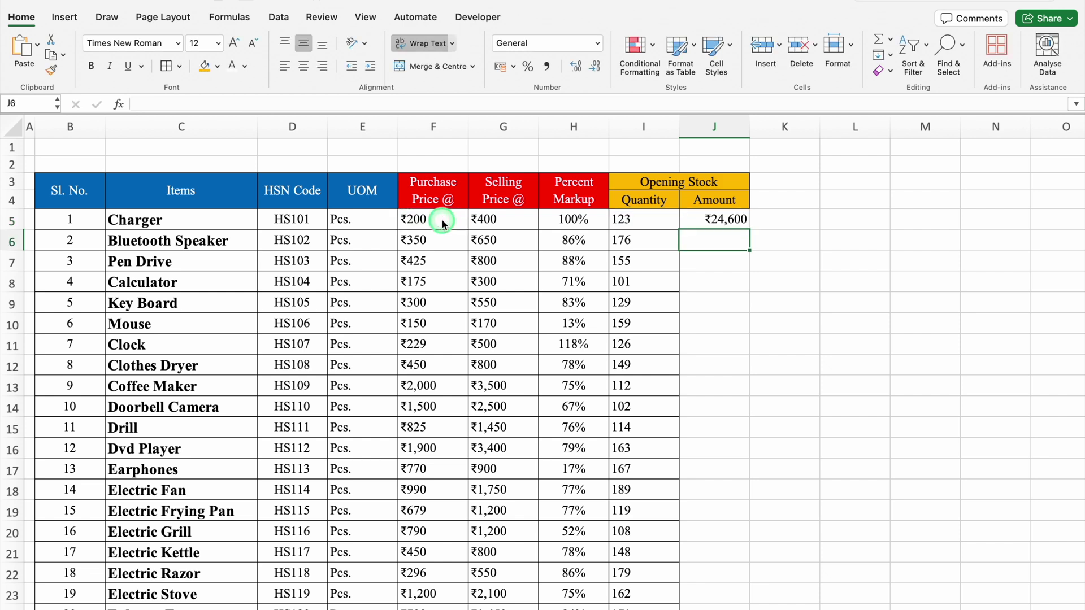
{"action": "left_click", "coordinate": [285, 66]}
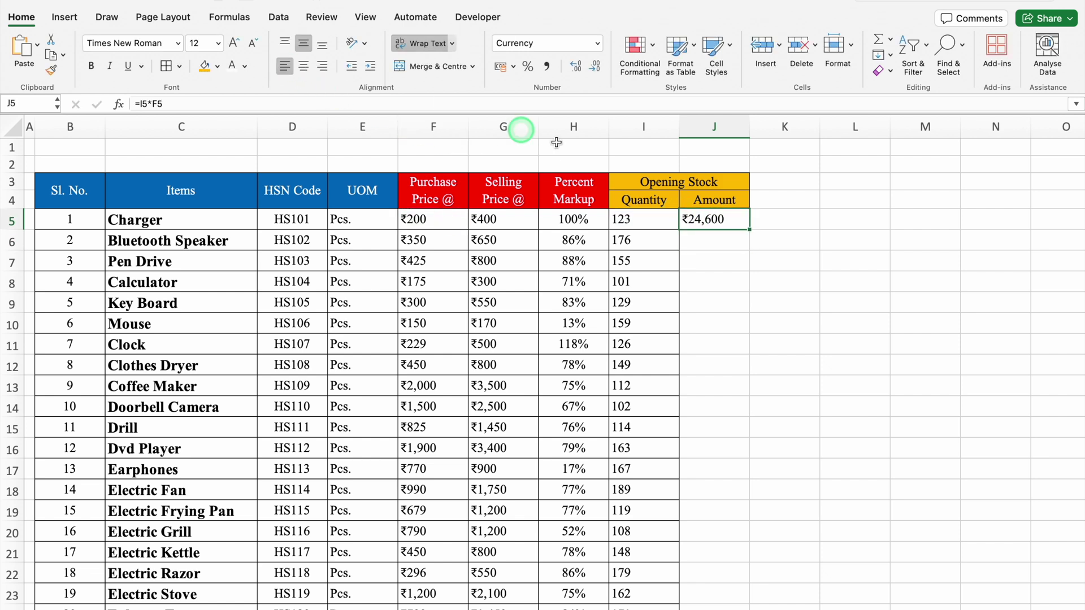
- Fill the J5 amount formula down for all items and add borders to the opening stock Amount cells
{"action": "double_click", "coordinate": [749, 231]}
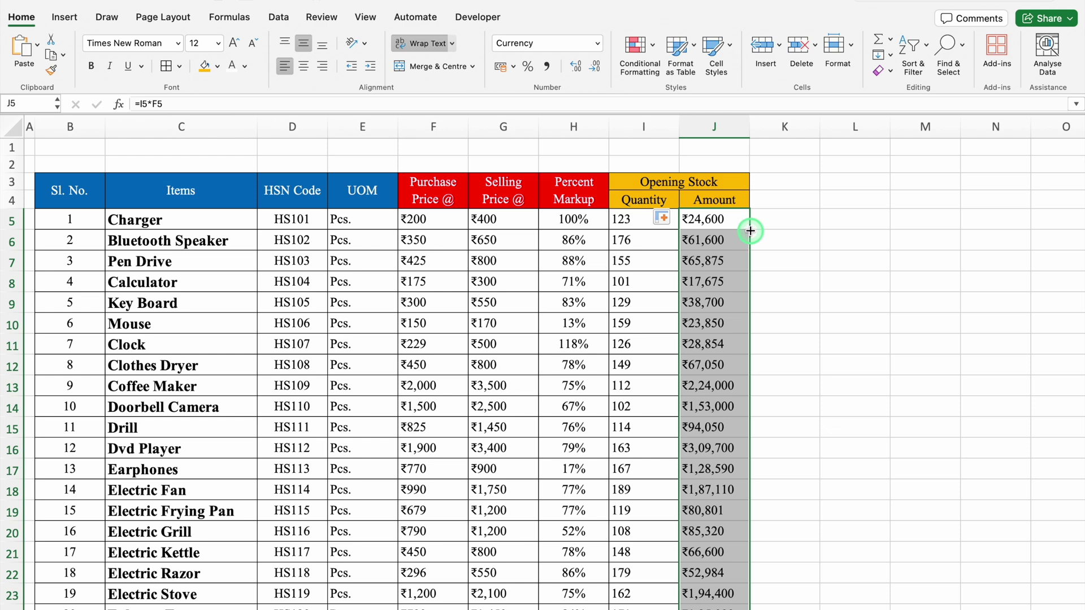
{"action": "left_click", "coordinate": [166, 67]}
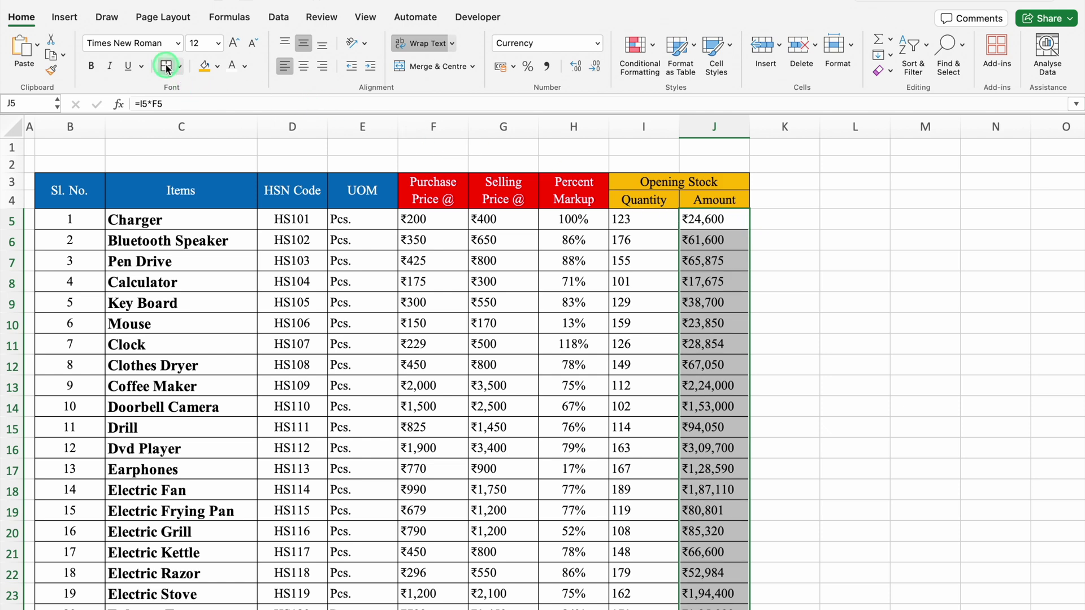
- Copy the Opening Stock header block I3:J4 and paste it at K3
{"action": "left_click", "coordinate": [729, 185]}
{"action": "left_click_drag", "start_coordinate": [730, 189], "coordinate": [731, 197]}
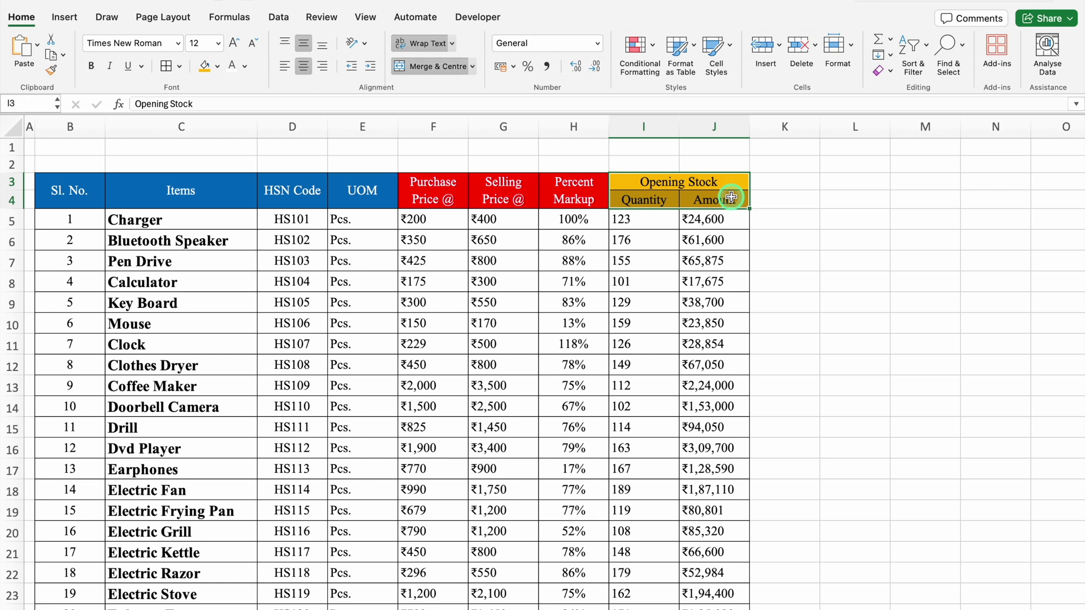
{"action": "key", "text": "super+c"}
{"action": "left_click", "coordinate": [775, 180]}
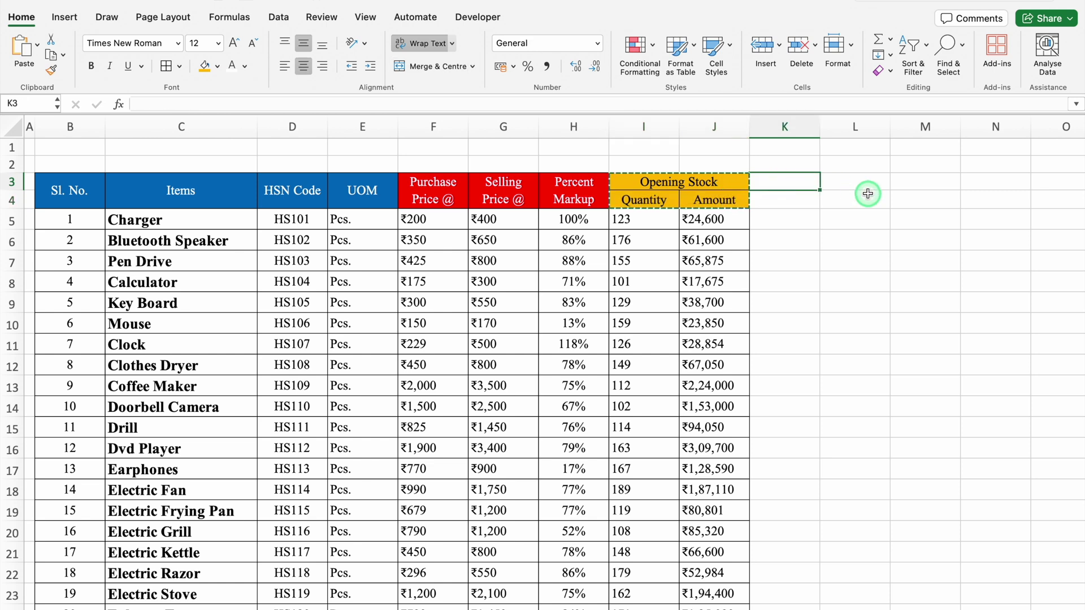
{"action": "key", "text": "super+v"}
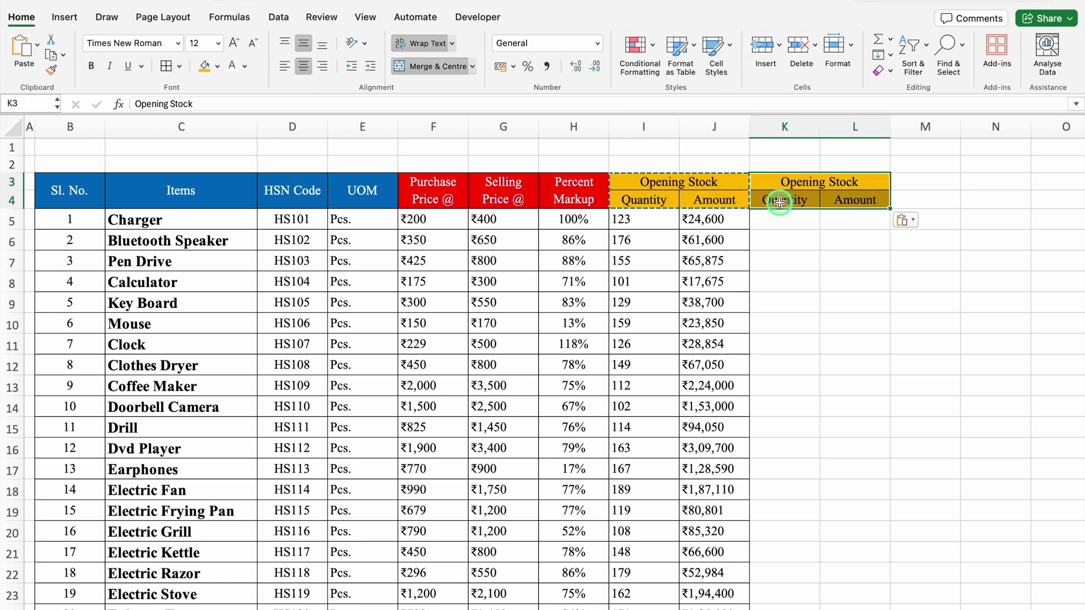
- Give the copied header block K3:L4 a blue fill and white text
{"action": "left_click", "coordinate": [217, 66]}
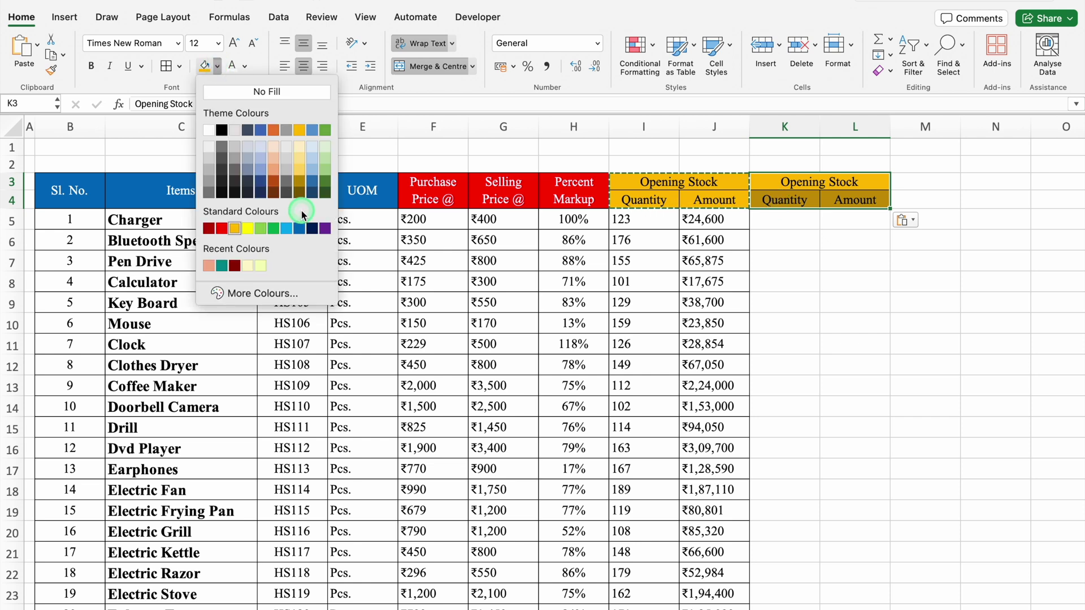
{"action": "left_click", "coordinate": [302, 226]}
{"action": "left_click", "coordinate": [233, 66]}
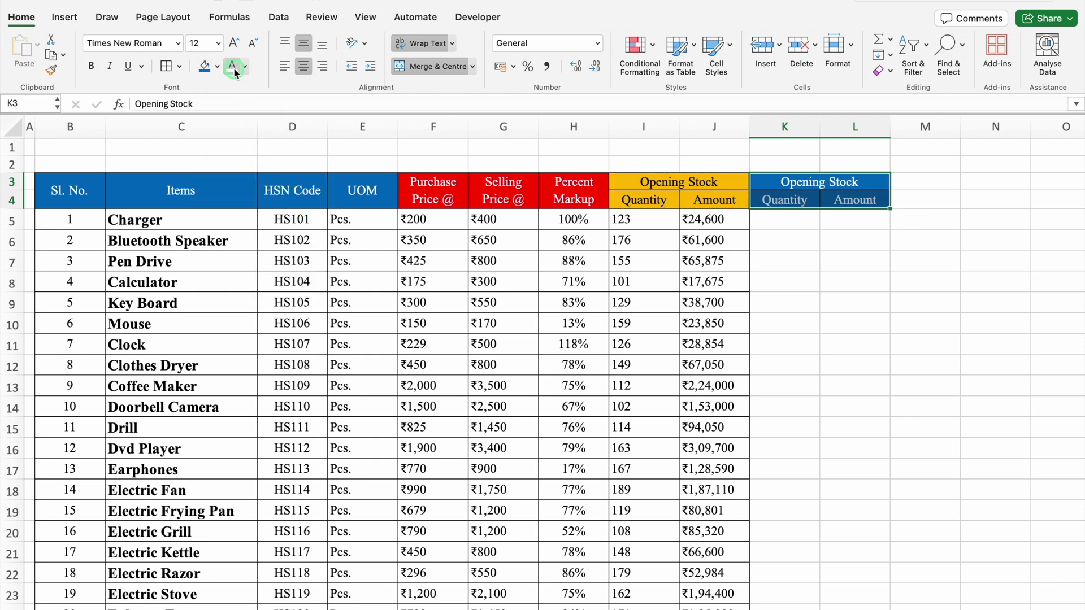
{"action": "left_click", "coordinate": [778, 222]}
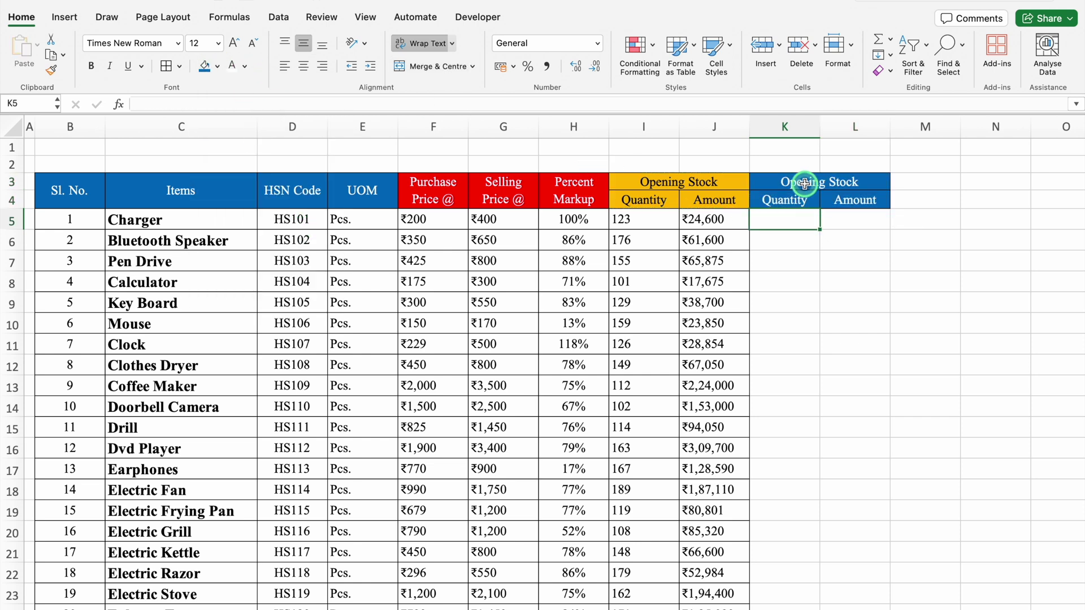
- Replace the heading in the merged cell K3 with Stock Purchased
{"action": "left_click_drag", "start_coordinate": [805, 187], "coordinate": [850, 198]}
{"action": "left_click", "coordinate": [828, 183]}
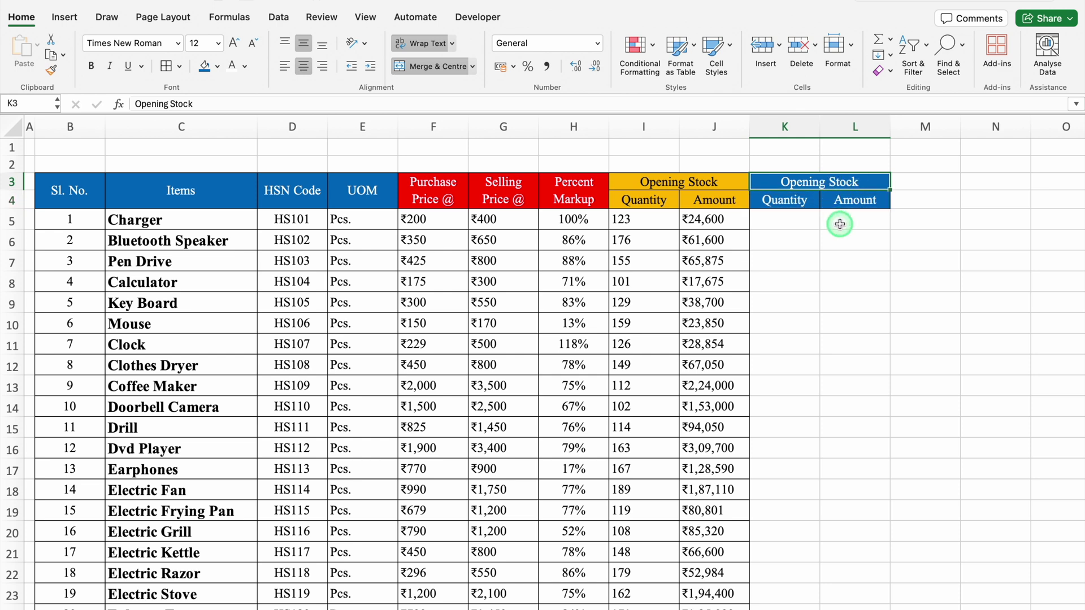
{"action": "key", "text": "Delete"}
{"action": "type", "text": "Stock Purchased"}
- Paste the purchased quantities for all items into the Stock Purchased Quantity column, starting at K5
{"action": "left_click", "coordinate": [796, 221]}
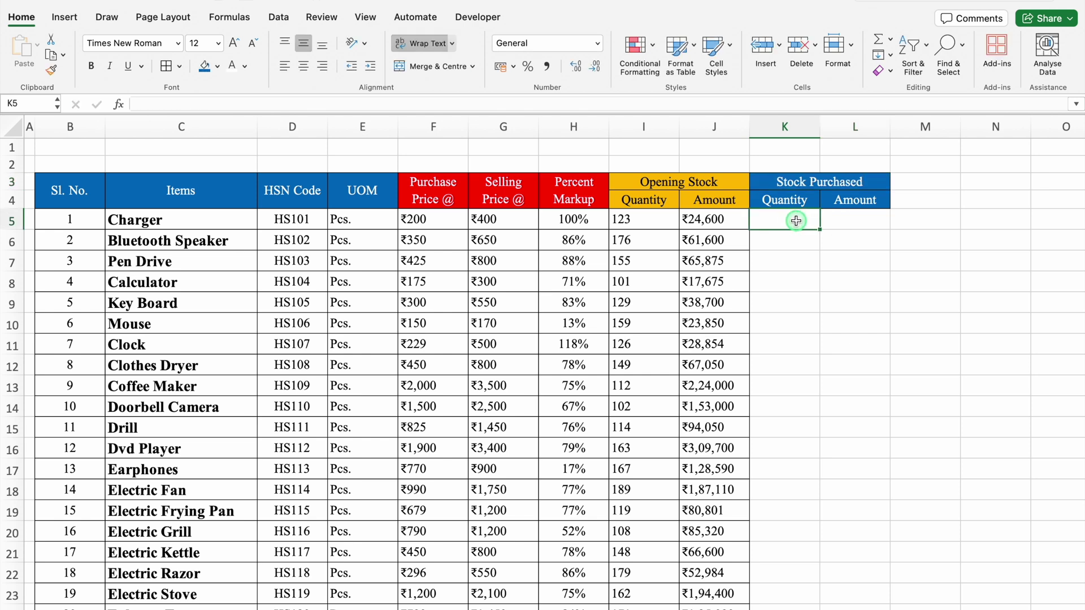
{"action": "key", "text": "super+v"}
{"action": "left_click", "coordinate": [859, 222]}
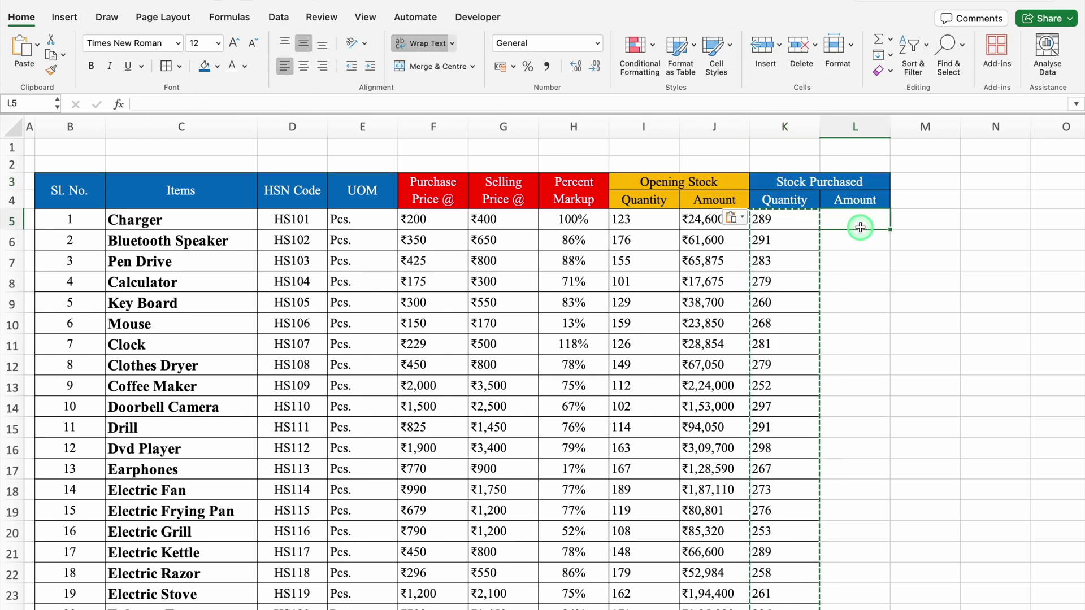
{"action": "key", "text": "Escape"}
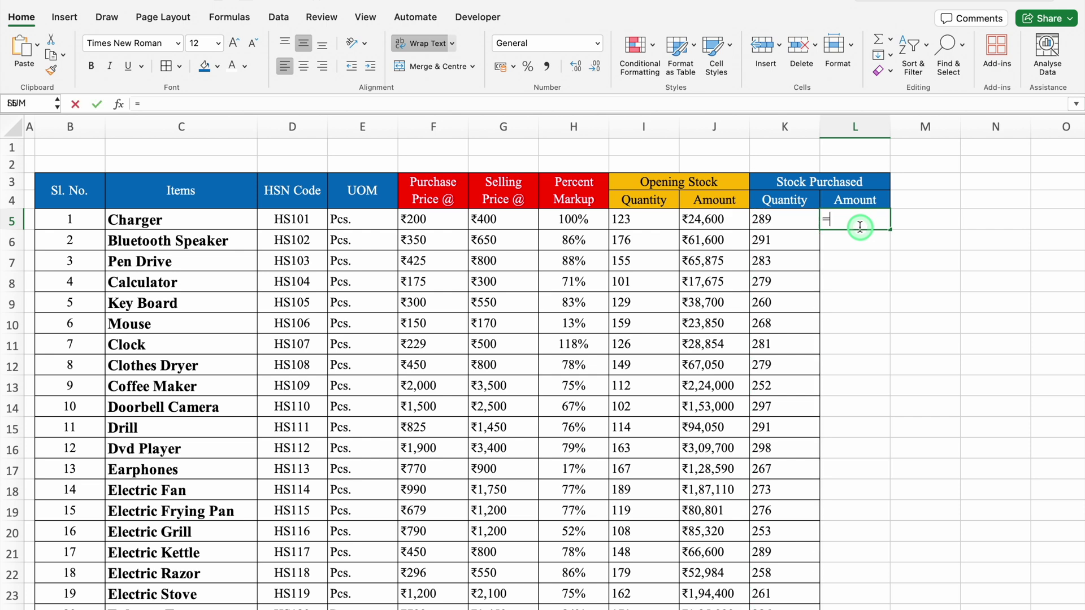
- Enter =K5*F5 in L5 as the first stock purchased amount
{"action": "type", "text": "="}
{"action": "left_click", "coordinate": [792, 219]}
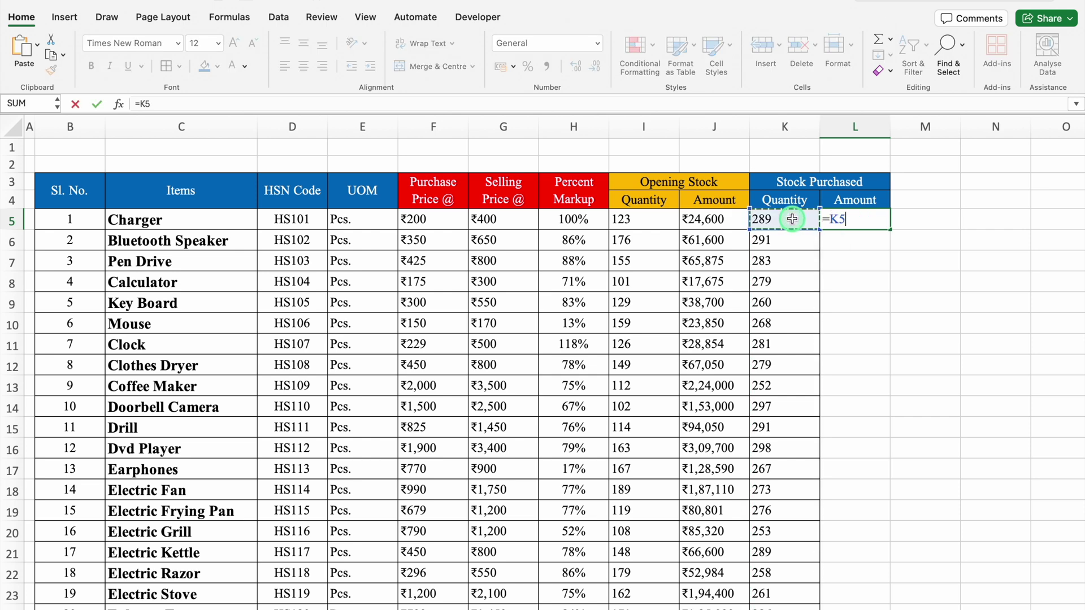
{"action": "type", "text": "*"}
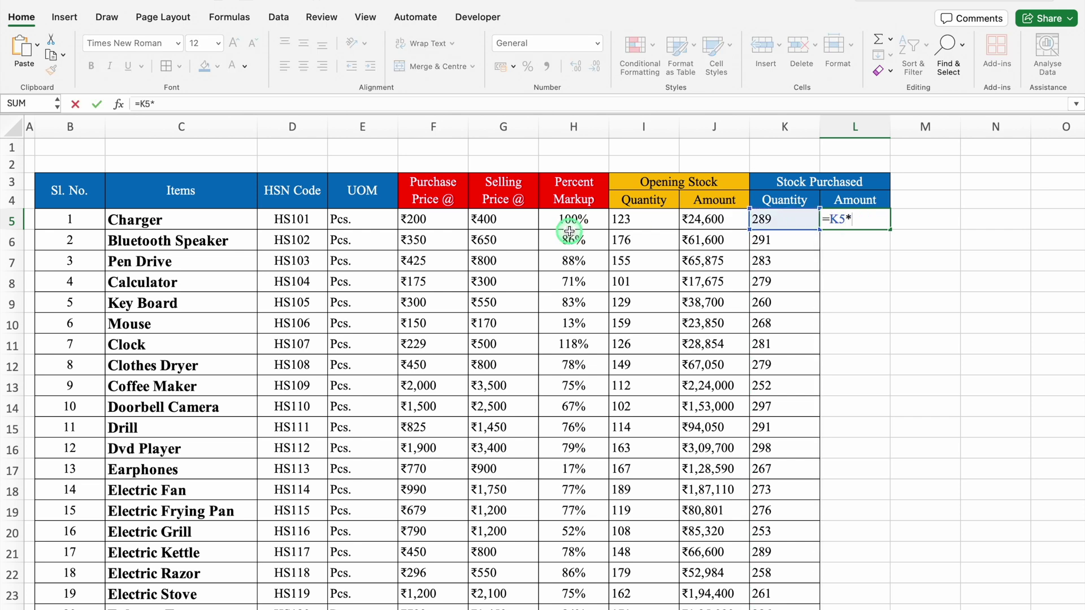
{"action": "left_click", "coordinate": [424, 222]}
{"action": "key", "text": "Return"}
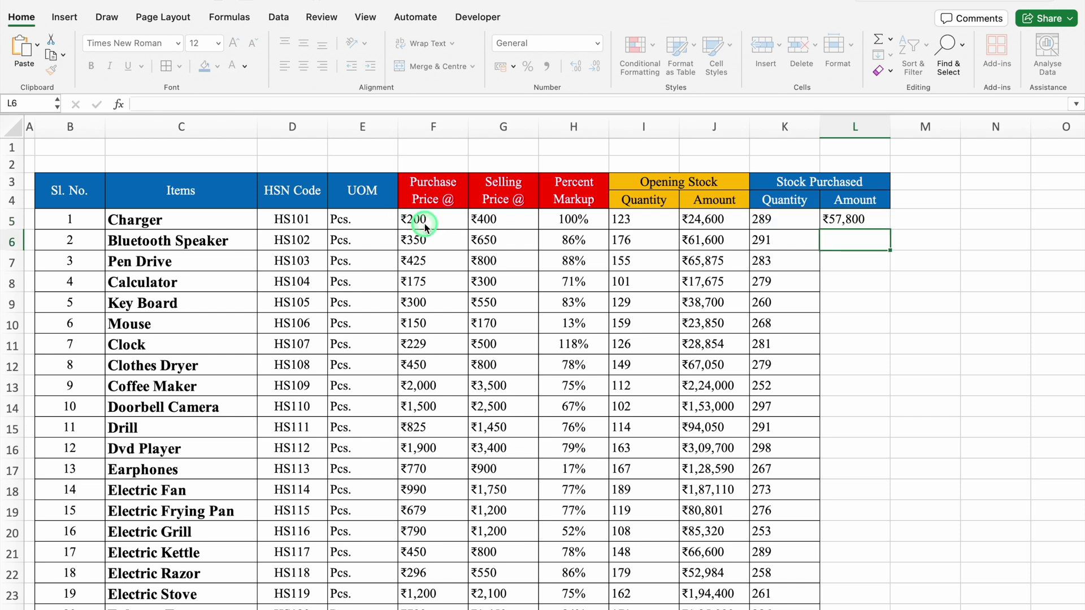
- Fill the L5 amount formula down for all items and add borders to the Stock Purchased Amount cells
{"action": "key", "text": "Up"}
{"action": "double_click", "coordinate": [890, 229]}
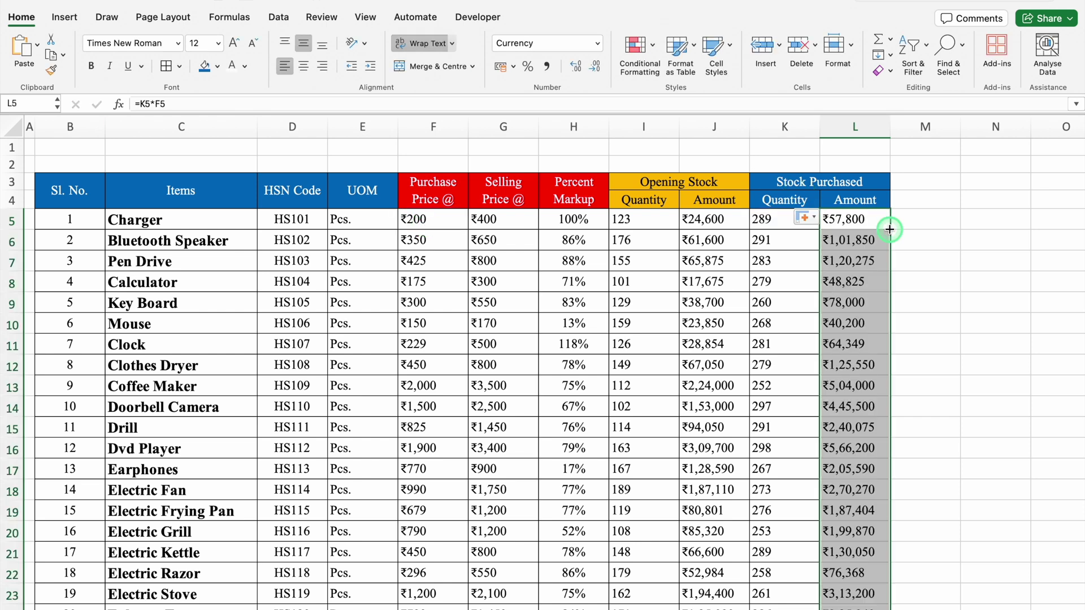
{"action": "left_click", "coordinate": [165, 67]}
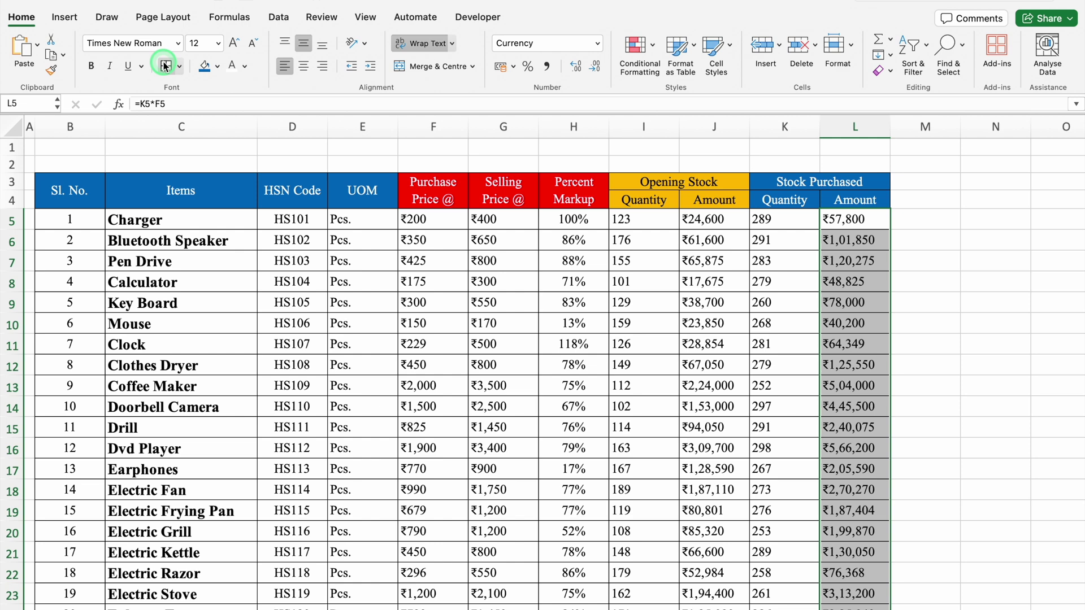
- Copy the Opening Stock header block I3:J4 and paste it at M3, beside the Stock Purchased columns
{"action": "left_click", "coordinate": [826, 177]}
{"action": "key", "text": "Right"}
{"action": "key", "text": "Right"}
{"action": "key", "text": "Right"}
{"action": "key", "text": "Right"}
{"action": "key", "text": "Right"}
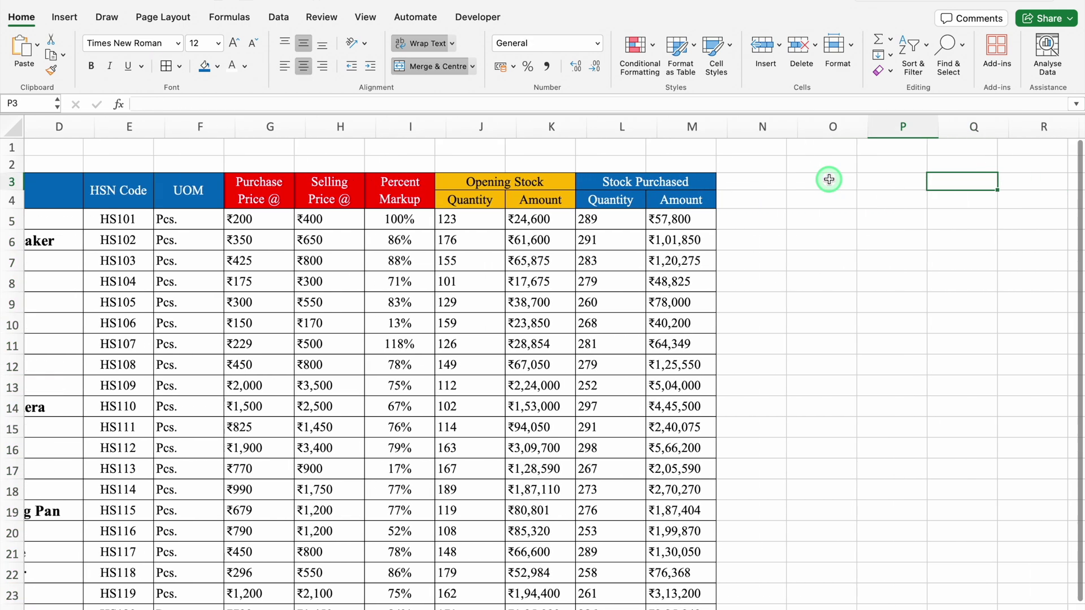
{"action": "key", "text": "Right"}
{"action": "left_click_drag", "start_coordinate": [447, 182], "coordinate": [449, 196]}
{"action": "key", "text": "super+c"}
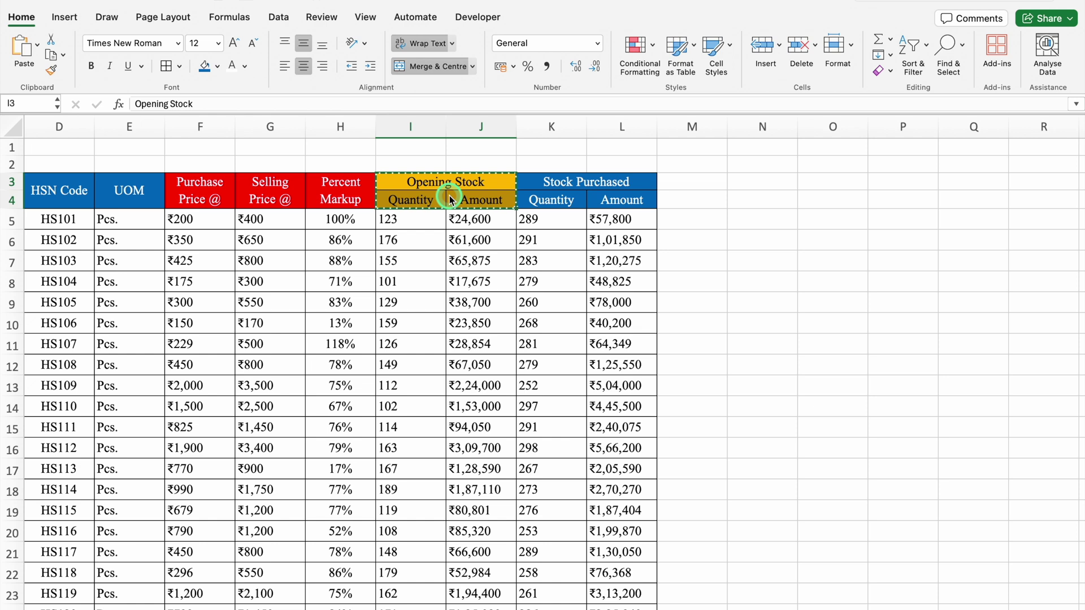
{"action": "left_click", "coordinate": [724, 184]}
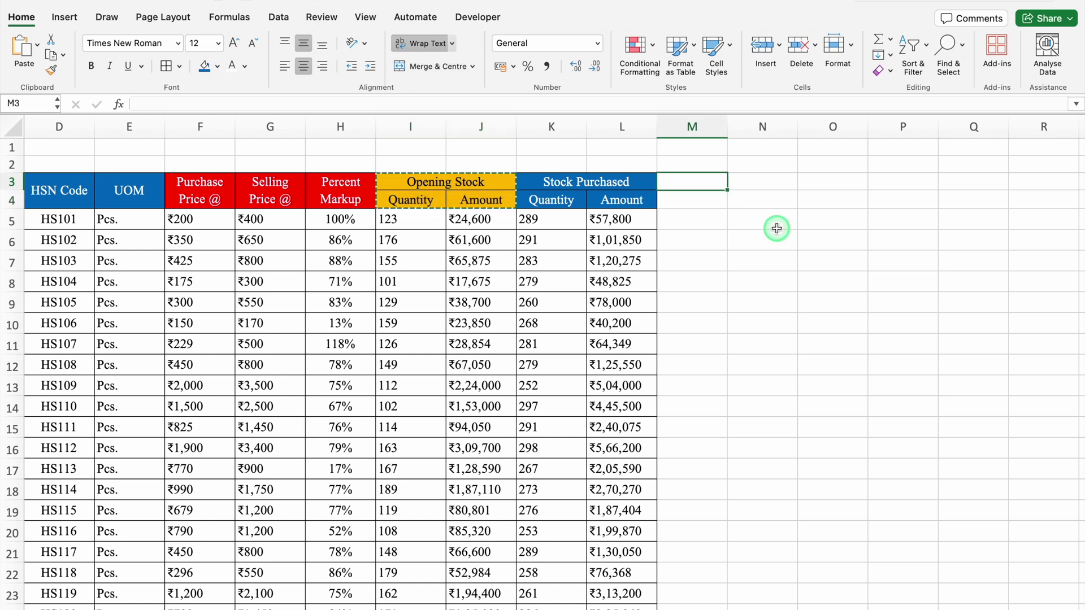
{"action": "key", "text": "super+v"}
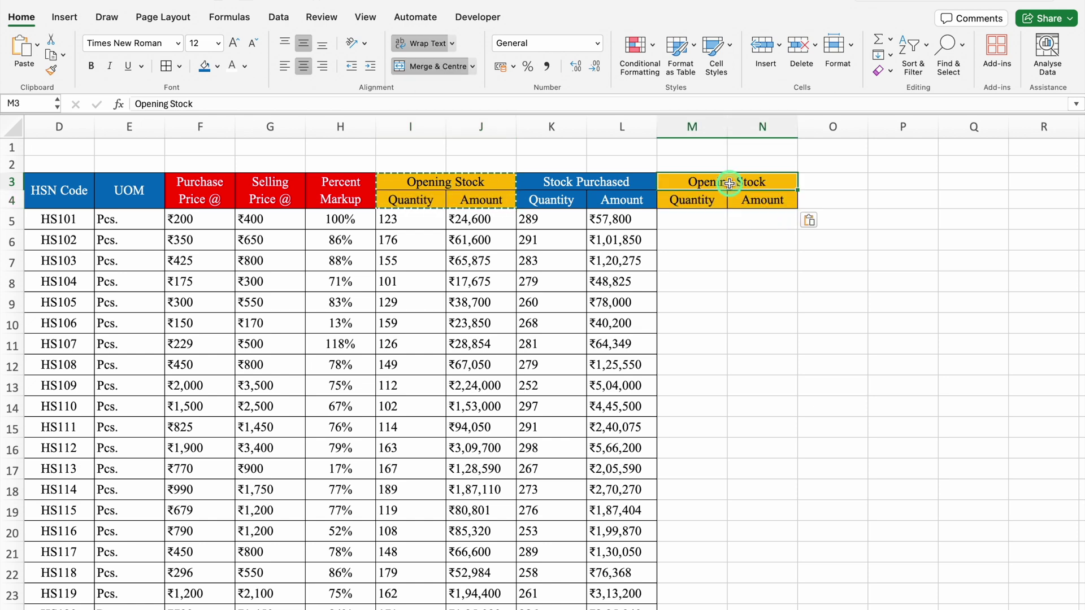
- Change the heading in the merged cell M3 to Closing Stock
{"action": "double_click", "coordinate": [148, 104]}
{"action": "type", "text": "Closin"}
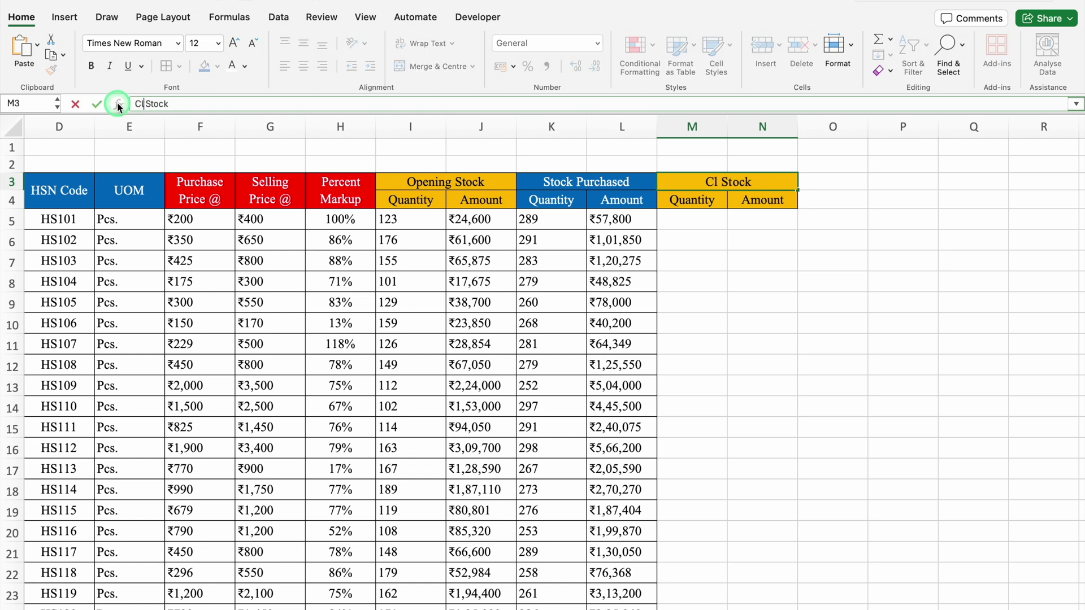
{"action": "type", "text": "g"}
{"action": "key", "text": "Return"}
- Give the Closing Stock headers in M3:N4 a teal fill and white text
{"action": "left_click_drag", "start_coordinate": [692, 182], "coordinate": [729, 202]}
{"action": "left_click", "coordinate": [217, 66]}
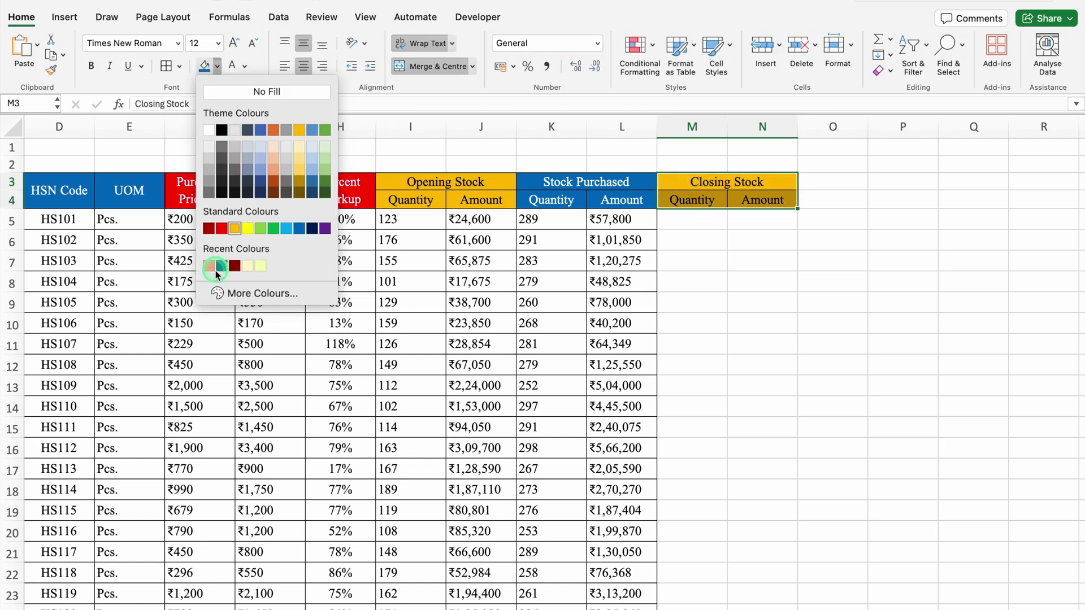
{"action": "left_click", "coordinate": [221, 267]}
{"action": "left_click", "coordinate": [231, 66]}
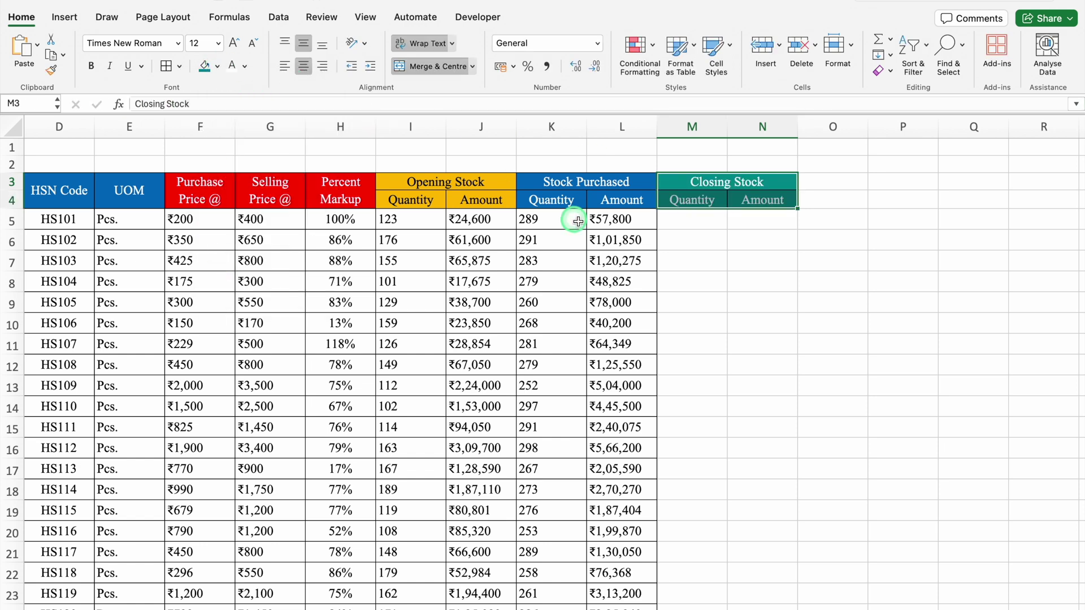
- Paste the closing quantities for all items into the Closing Stock Quantity column, starting at M5
{"action": "left_click", "coordinate": [715, 227]}
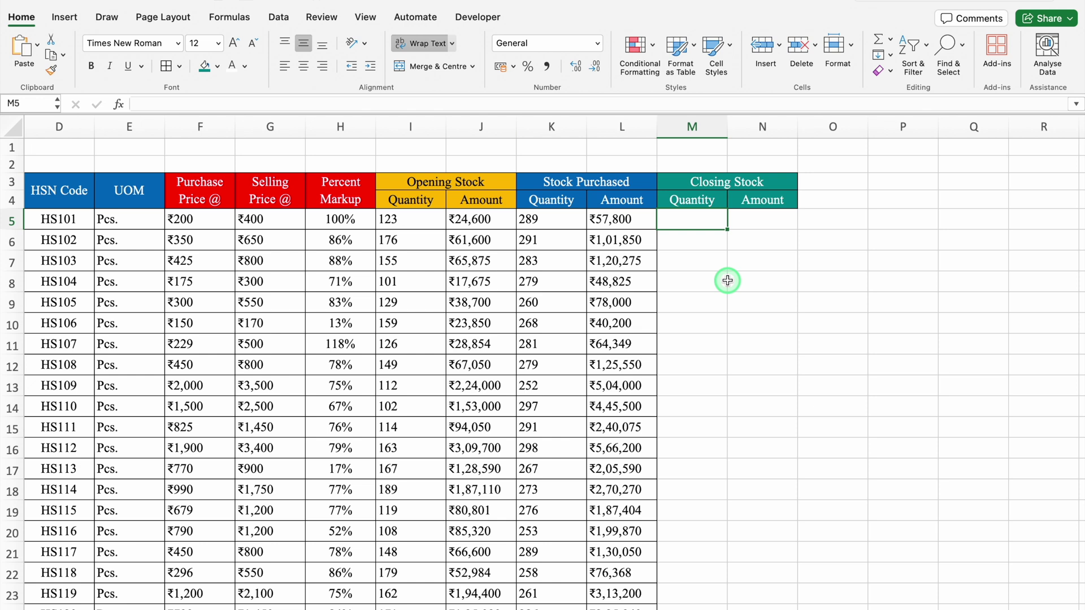
{"action": "key", "text": "super+v"}
- Calculate the Closing Stock Amount in N5 with =M5*F5 and fill the formula down for all items
{"action": "left_click", "coordinate": [762, 223]}
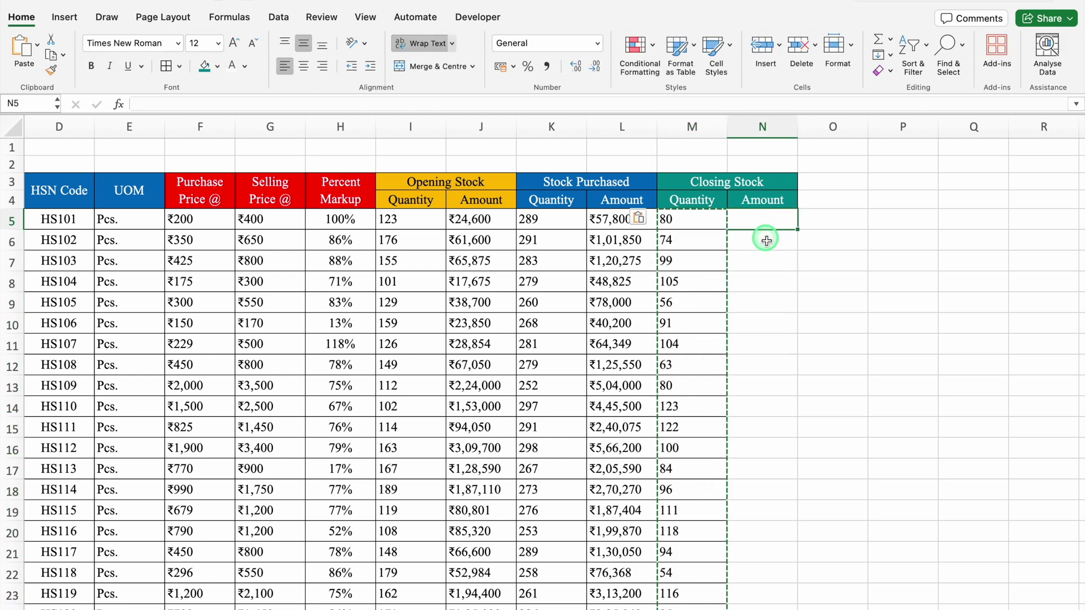
{"action": "type", "text": "="}
{"action": "left_click", "coordinate": [702, 222]}
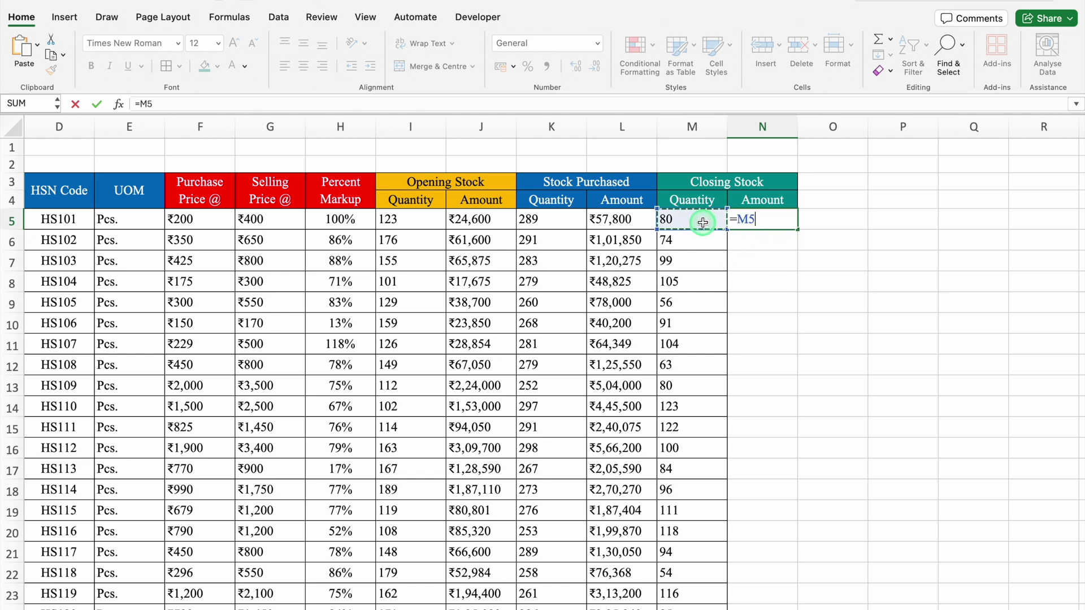
{"action": "type", "text": "*"}
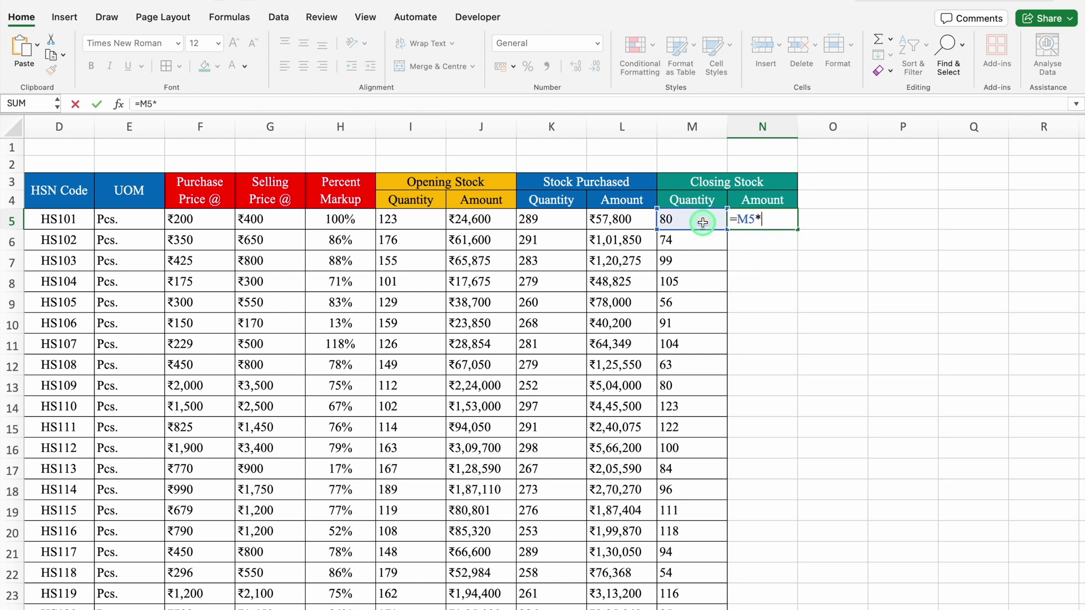
{"action": "left_click", "coordinate": [193, 220]}
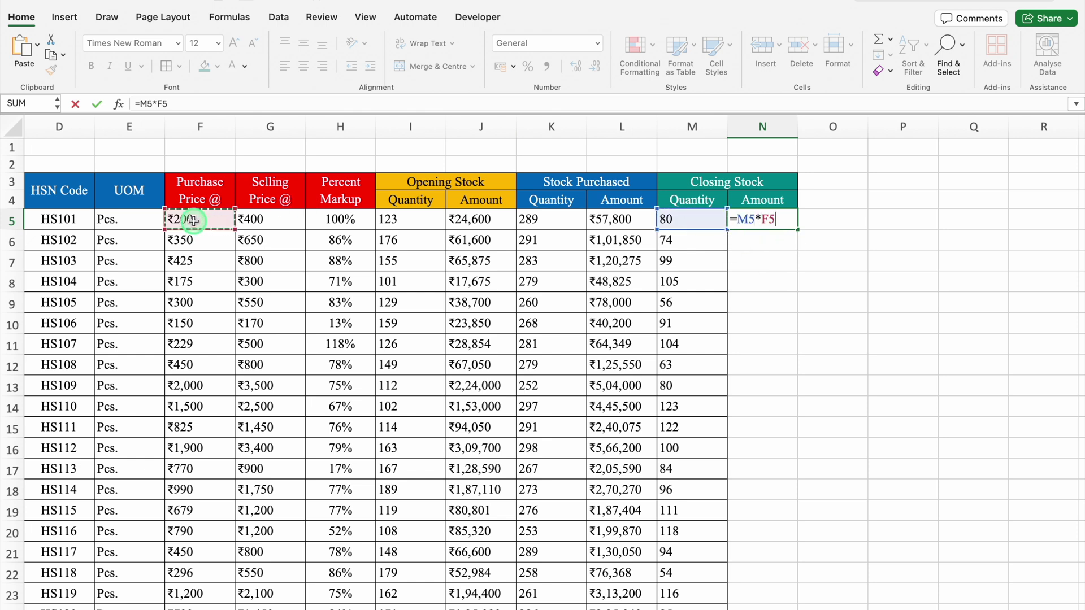
{"action": "key", "text": "Return"}
{"action": "left_click", "coordinate": [766, 223]}
{"action": "double_click", "coordinate": [797, 231]}
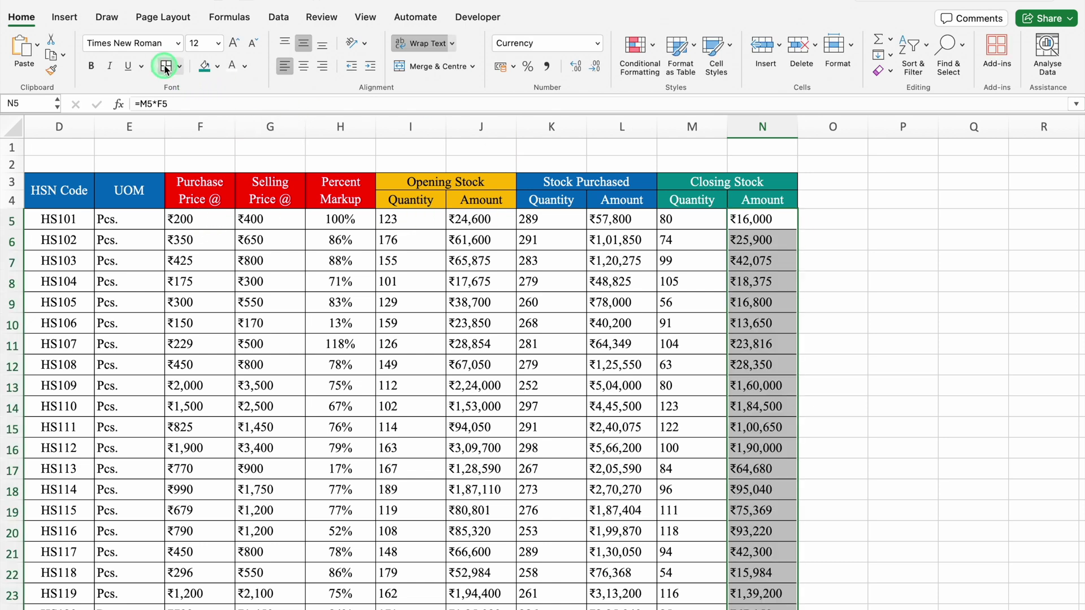
- Apply a light grey fill to the Closing Stock, Stock Purchased and Opening Stock Amount columns and the Percent Markup column
{"action": "left_click", "coordinate": [218, 70]}
{"action": "left_click", "coordinate": [212, 161]}
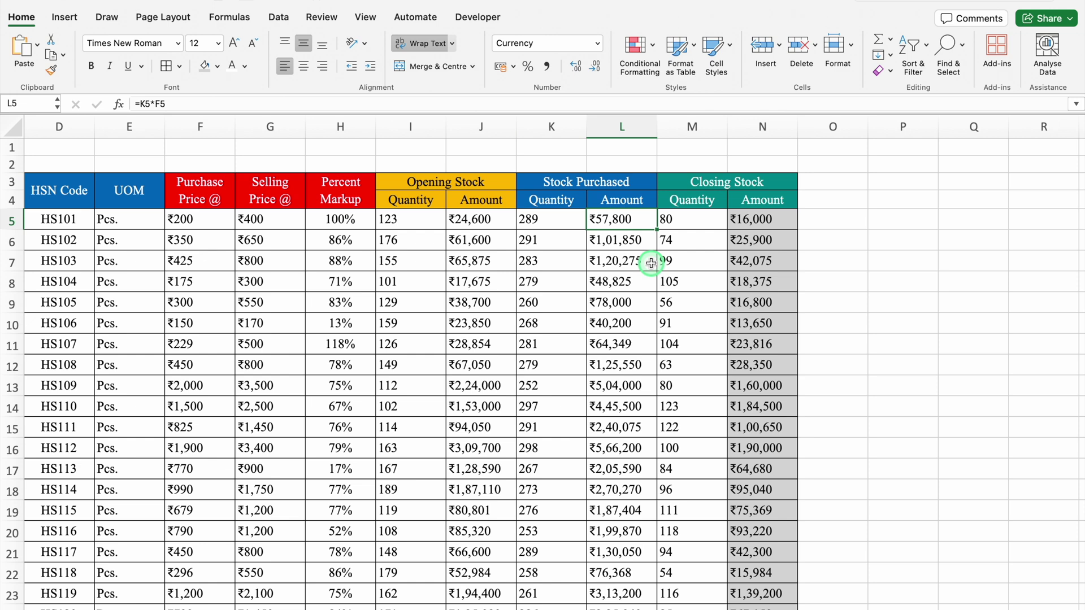
{"action": "key", "text": "super+shift+Down"}
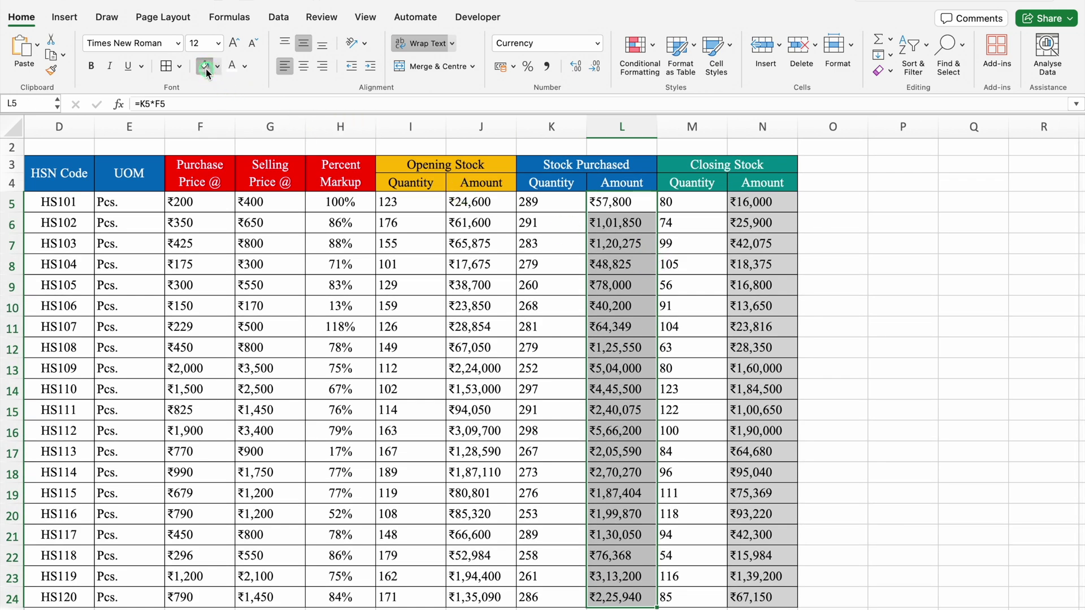
{"action": "left_click", "coordinate": [206, 71]}
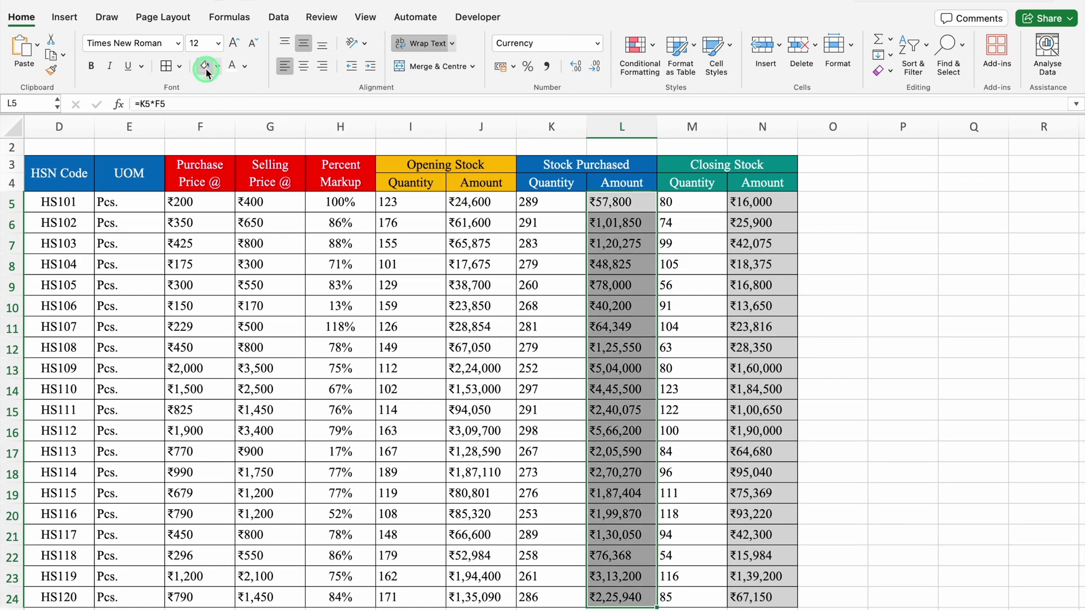
{"action": "left_click", "coordinate": [500, 203]}
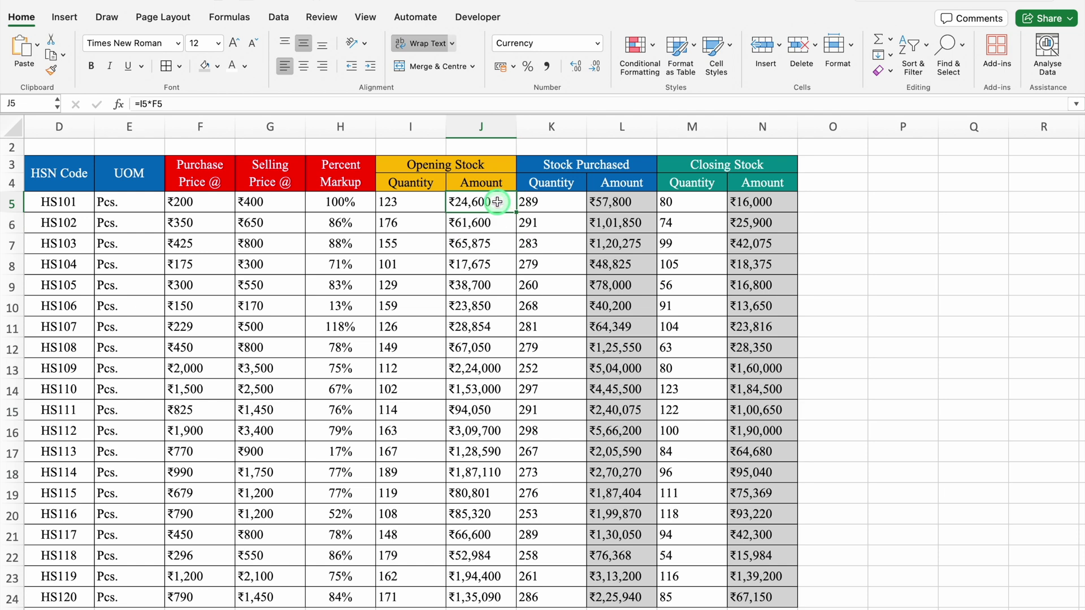
{"action": "left_click_drag", "start_coordinate": [497, 201], "coordinate": [486, 598]}
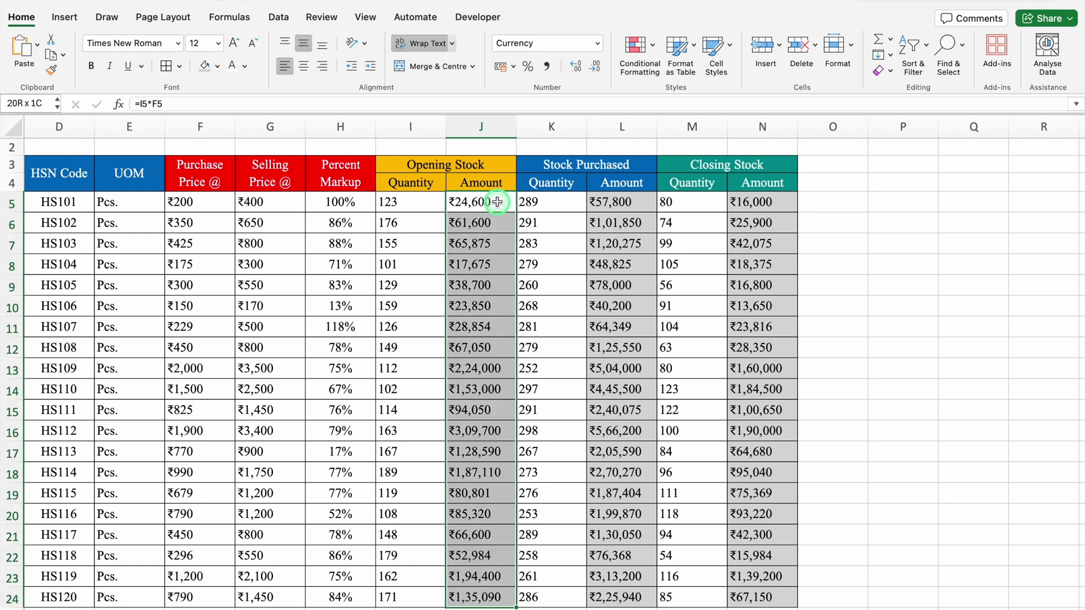
{"action": "left_click", "coordinate": [206, 67]}
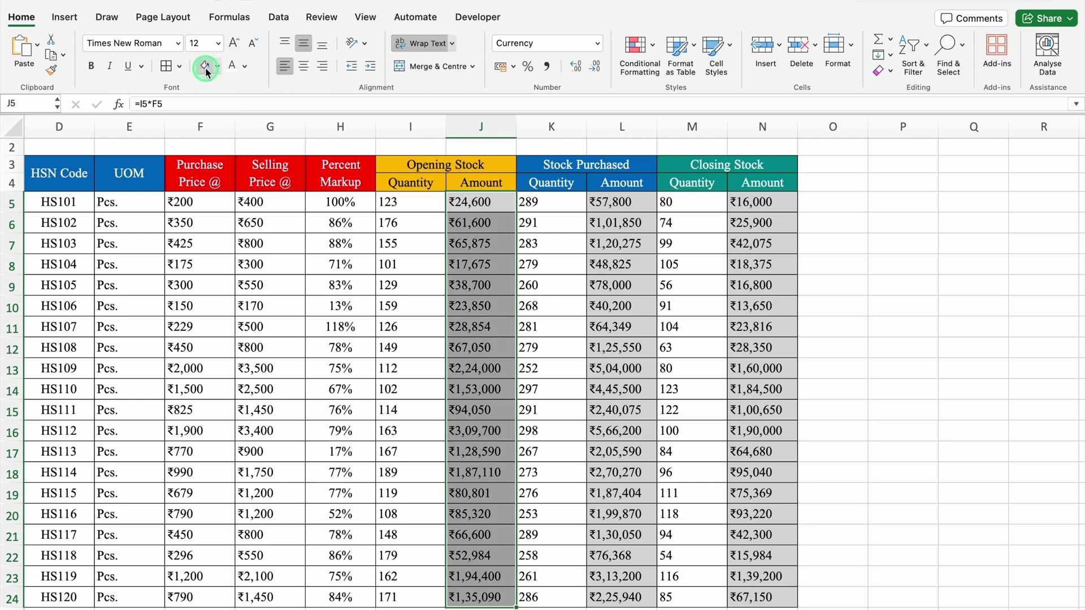
{"action": "left_click", "coordinate": [355, 201]}
{"action": "key", "text": "ctrl+shift+Down"}
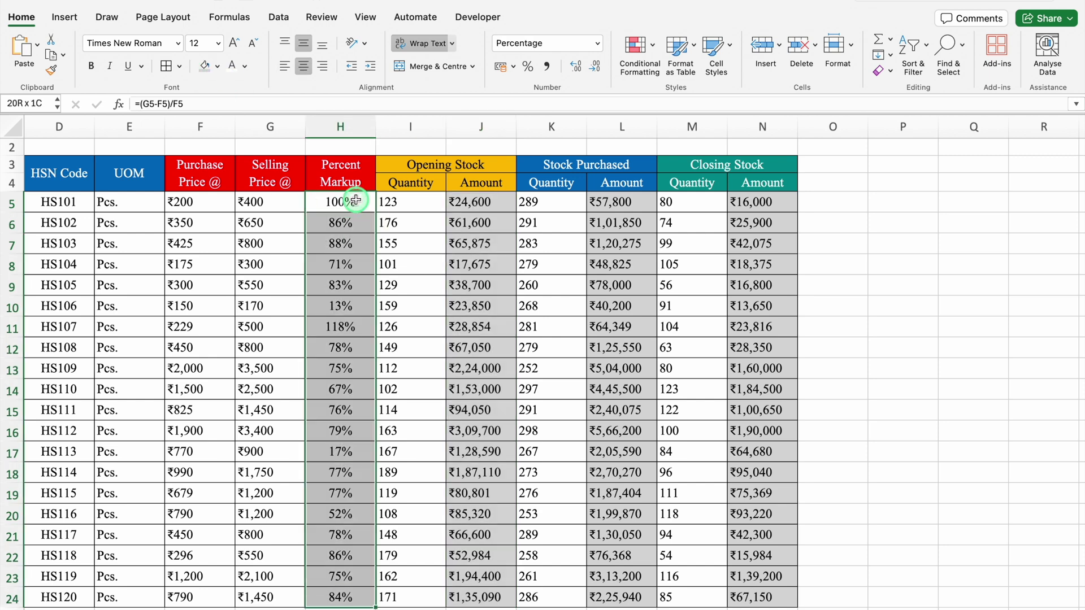
- Copy the Closing Stock header block M3:N4 and paste it at O3
{"action": "left_click", "coordinate": [837, 169]}
{"action": "key", "text": "Right"}
{"action": "key", "text": "Right"}
{"action": "key", "text": "Right"}
{"action": "key", "text": "Right"}
{"action": "key", "text": "Right"}
{"action": "key", "text": "Right"}
{"action": "left_click", "coordinate": [556, 167]}
{"action": "left_click_drag", "start_coordinate": [555, 166], "coordinate": [556, 180]}
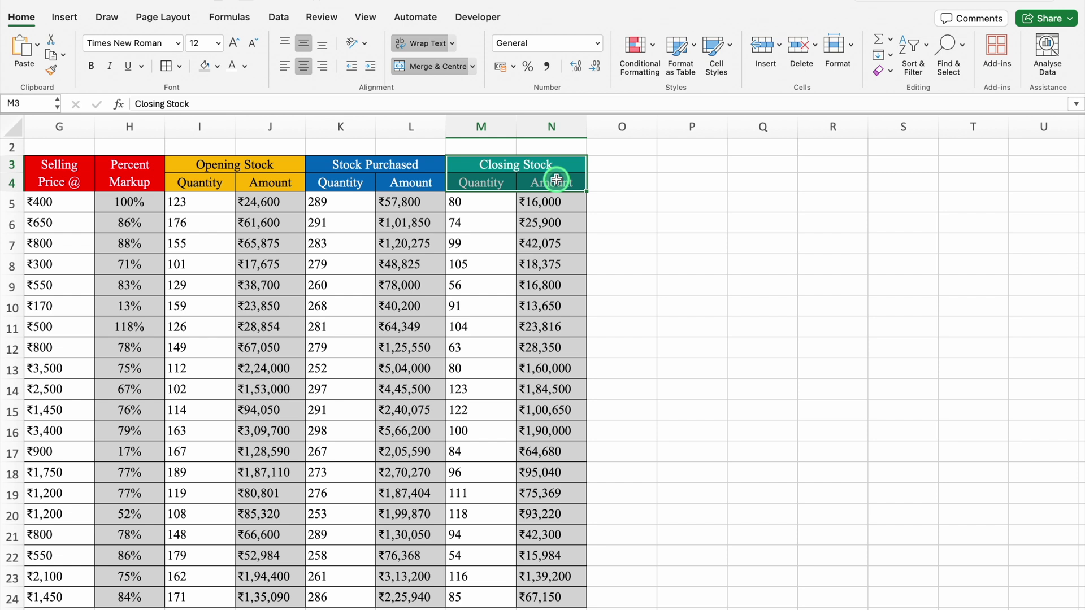
{"action": "key", "text": "super+c"}
{"action": "left_click", "coordinate": [635, 165]}
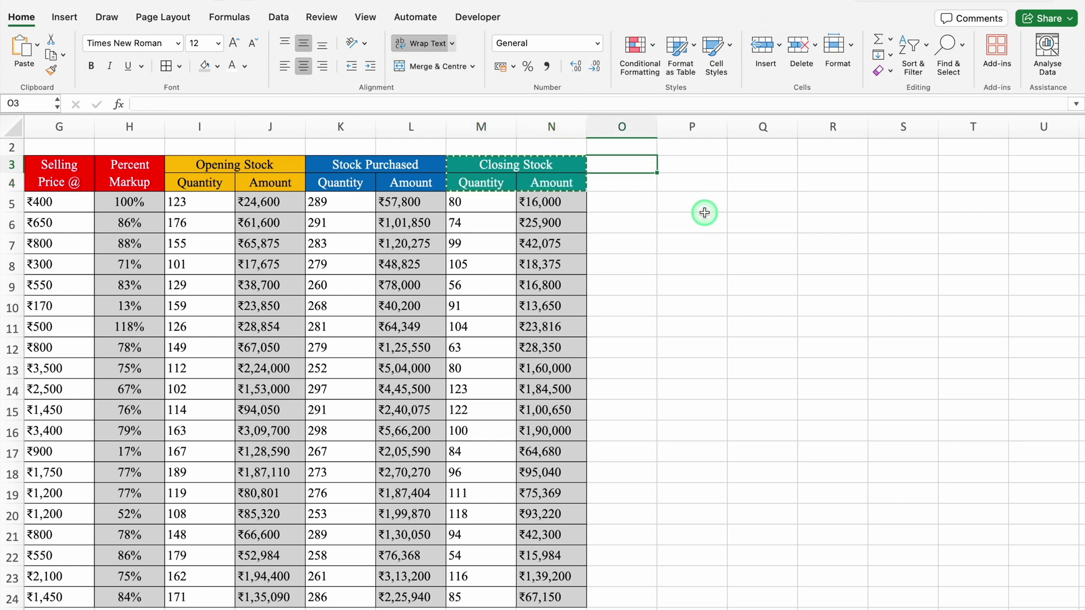
{"action": "key", "text": "super+v"}
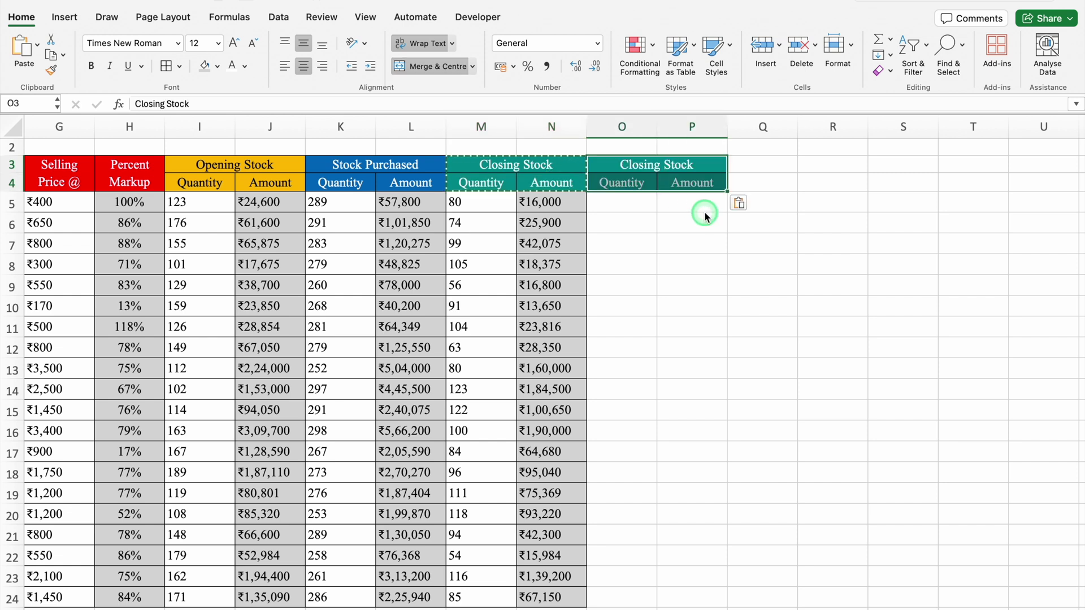
- Change the heading in the merged cell O3 to Ideal Qty. Sold and give the headers in O3:P4 an orange fill
{"action": "type", "text": "I"}
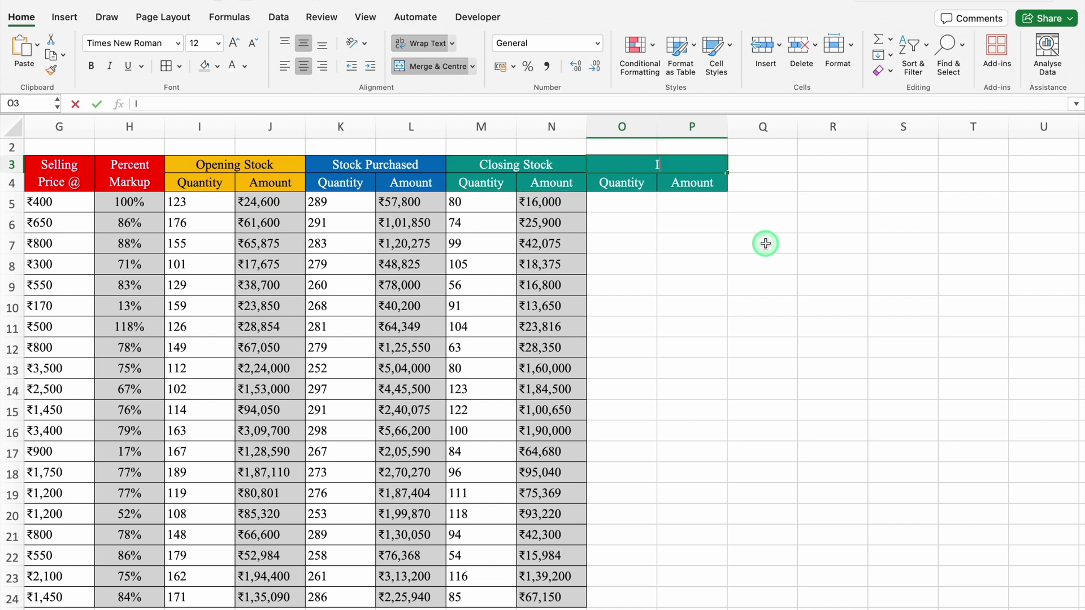
{"action": "type", "text": "deal Qty. Sold"}
{"action": "left_click_drag", "start_coordinate": [621, 165], "coordinate": [695, 182]}
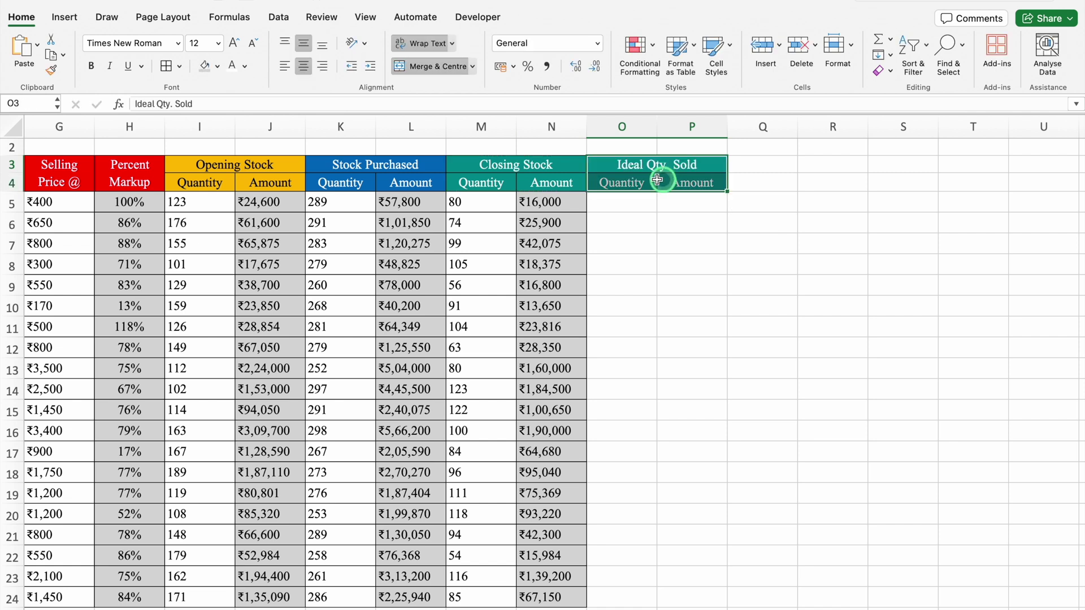
{"action": "left_click", "coordinate": [218, 66]}
{"action": "left_click", "coordinate": [273, 131]}
- Calculate the Ideal Qty. Sold Quantity in O5 with =I5+K5-M5 and left-align cells O5:P5
{"action": "left_click", "coordinate": [652, 206]}
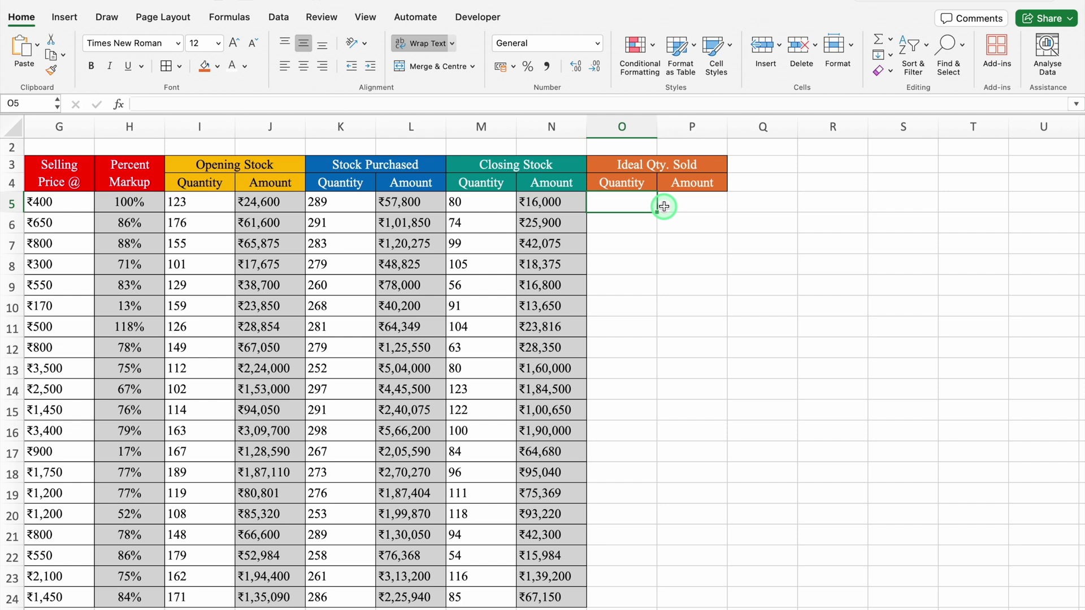
{"action": "type", "text": "="}
{"action": "left_click", "coordinate": [205, 201]}
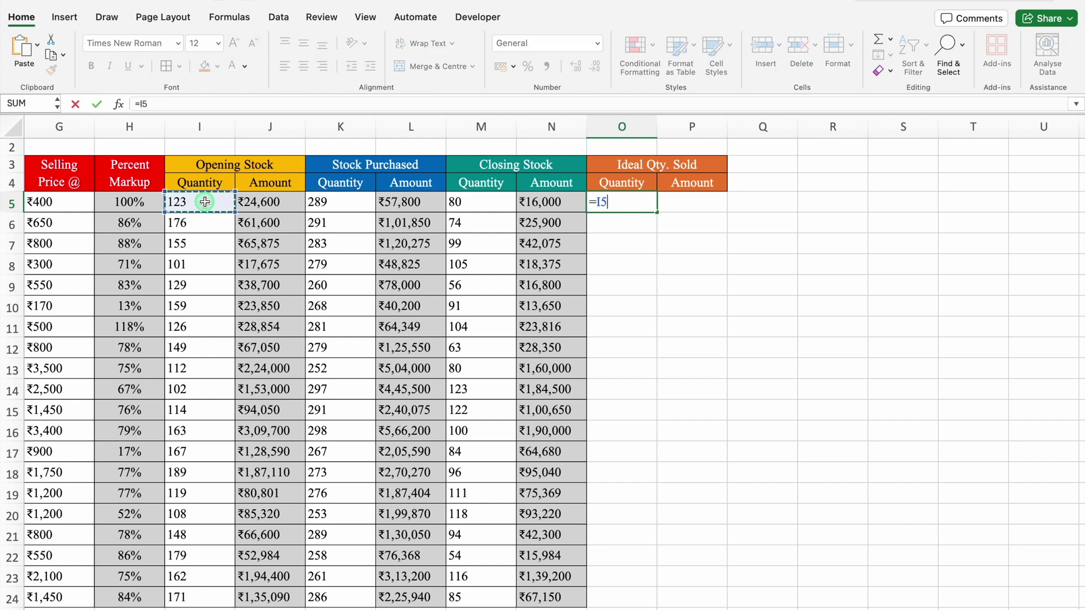
{"action": "type", "text": "+"}
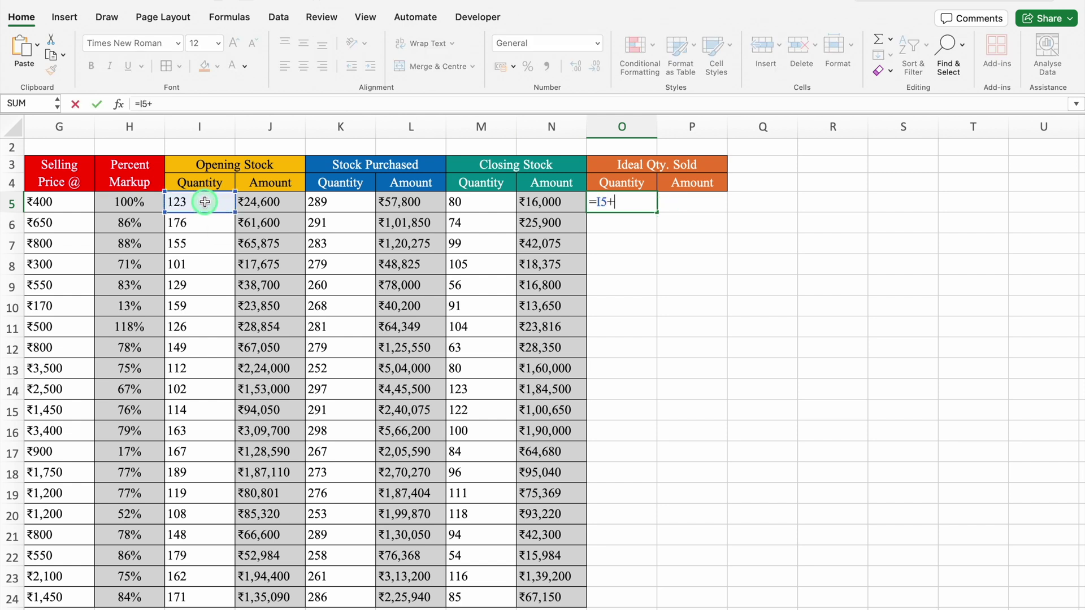
{"action": "left_click", "coordinate": [344, 204]}
{"action": "type", "text": "-"}
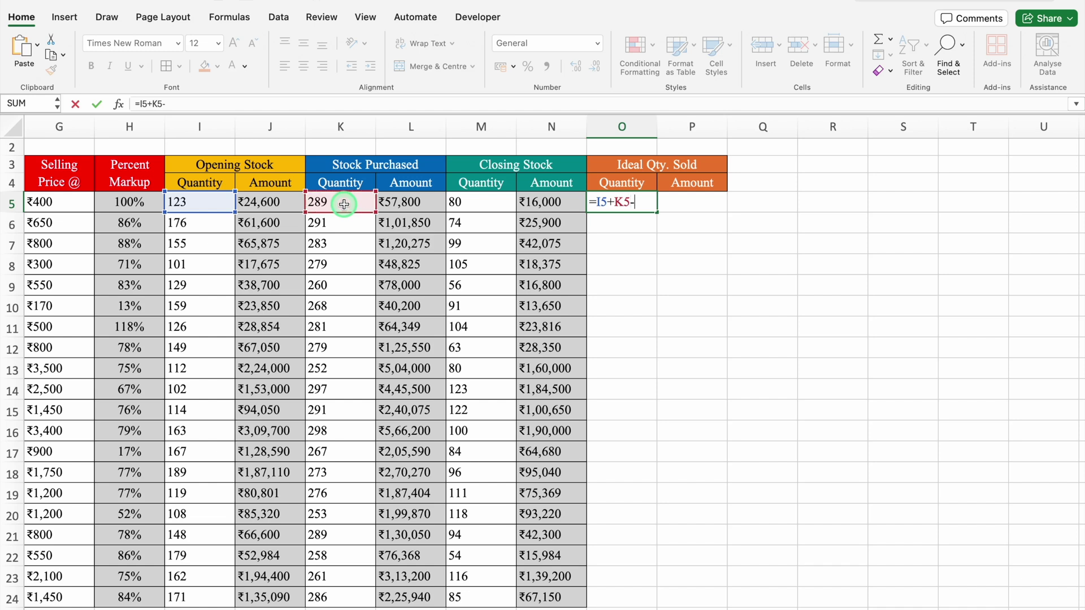
{"action": "left_click", "coordinate": [472, 203]}
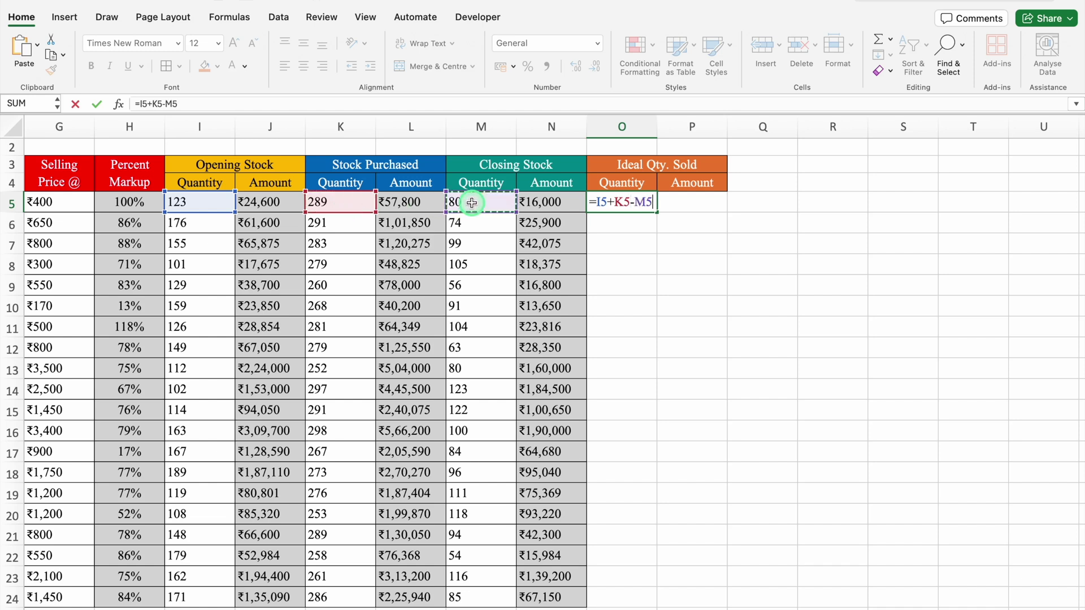
{"action": "key", "text": "Return"}
{"action": "left_click_drag", "start_coordinate": [621, 202], "coordinate": [692, 202]}
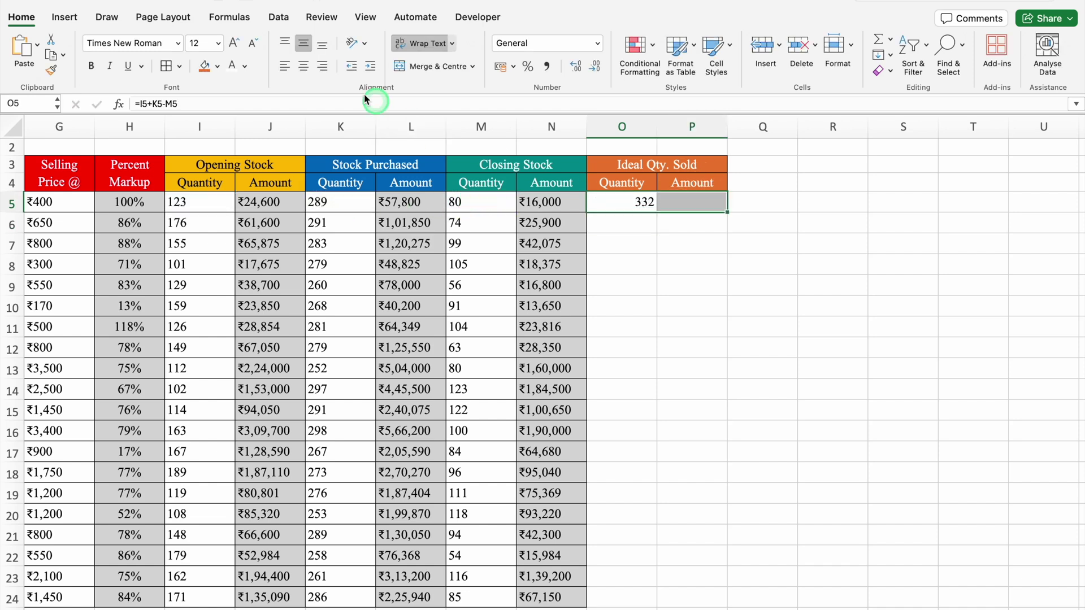
{"action": "left_click", "coordinate": [291, 66]}
- Fill the O5 quantity formula down for all items and shade the column light grey
{"action": "left_click", "coordinate": [649, 207]}
{"action": "double_click", "coordinate": [657, 213]}
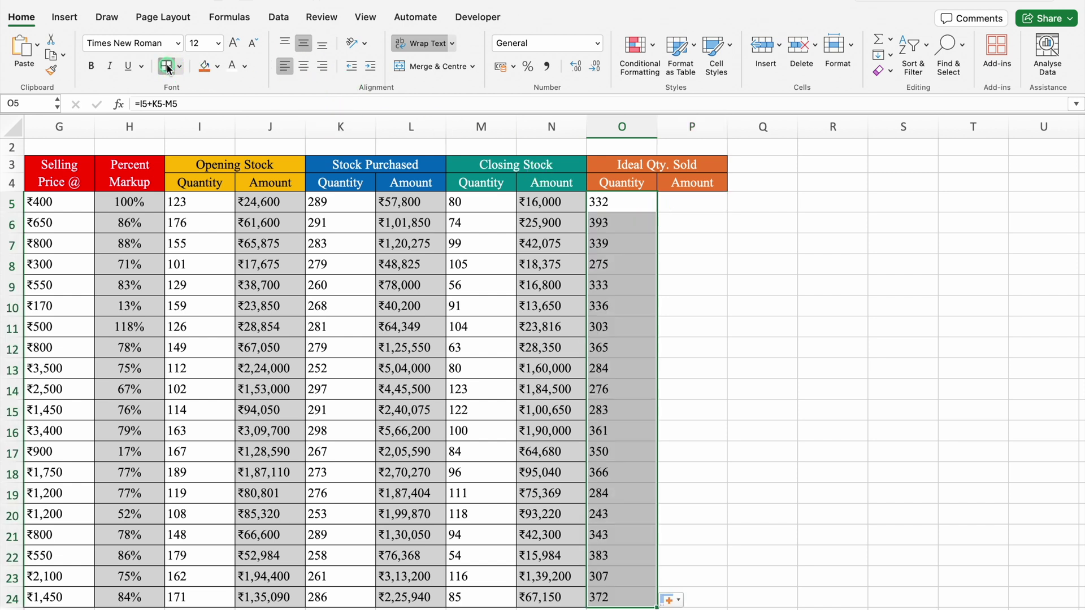
{"action": "left_click", "coordinate": [218, 67]}
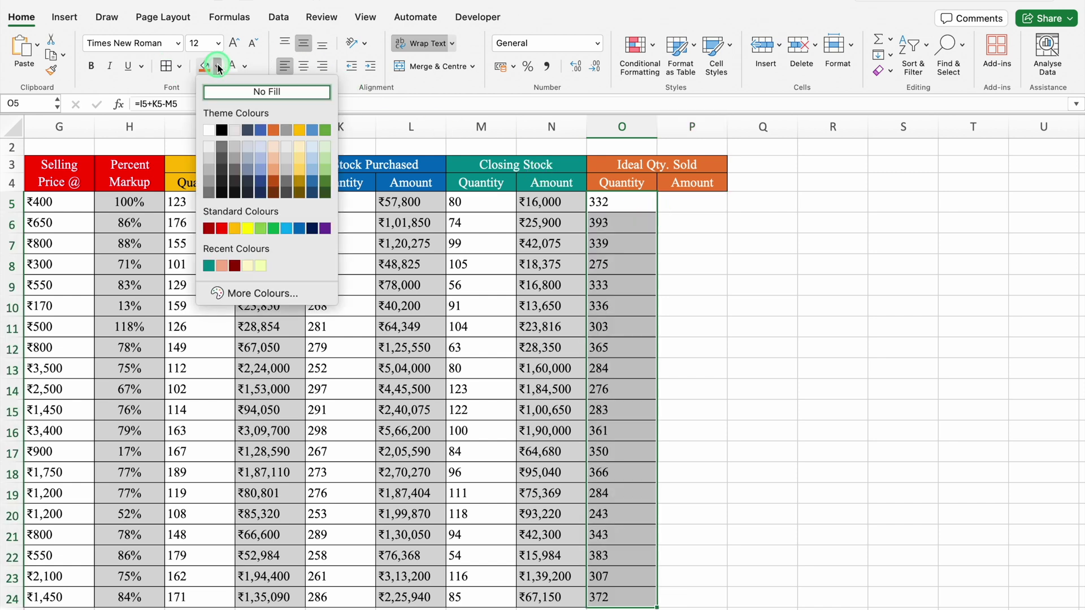
{"action": "left_click", "coordinate": [209, 160]}
- Calculate the Ideal Qty. Sold Amount in P5 with =O5*F5, filled down for all items with cell borders
{"action": "left_click", "coordinate": [692, 202]}
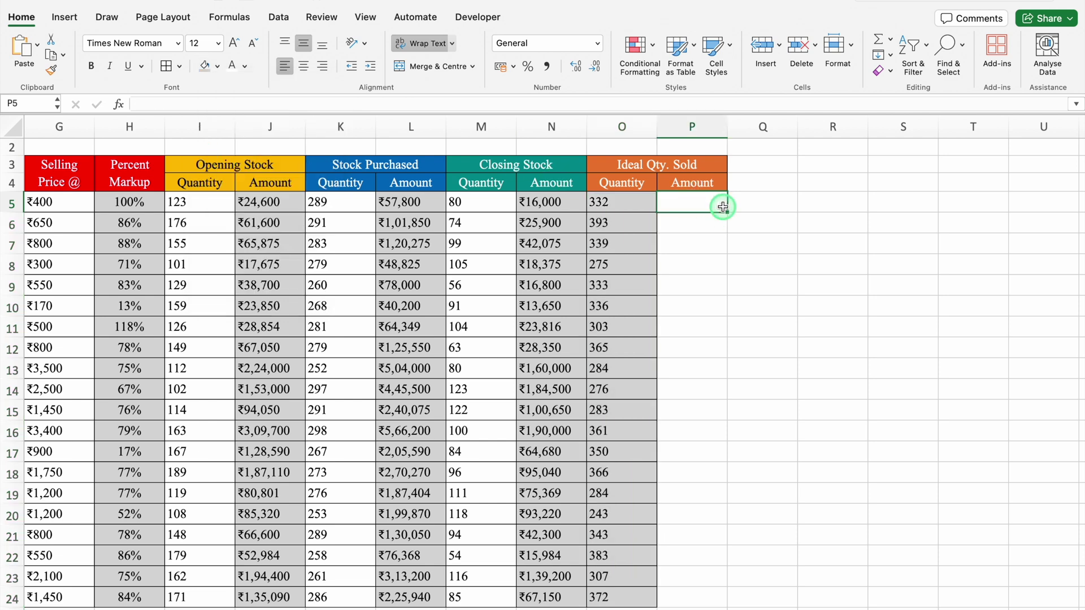
{"action": "type", "text": "="}
{"action": "left_click", "coordinate": [622, 201]}
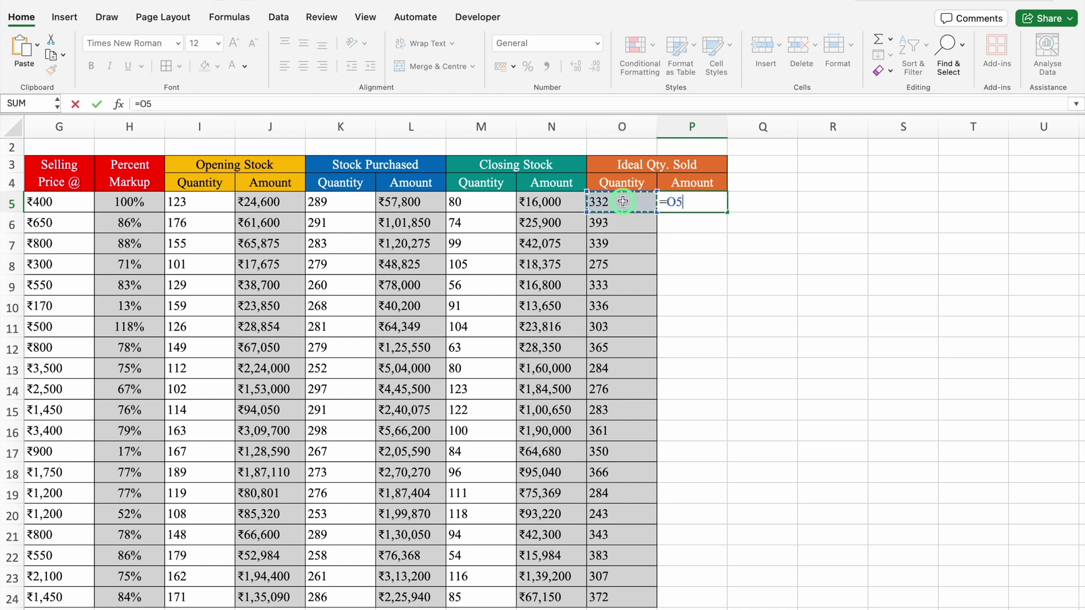
{"action": "type", "text": "*"}
{"action": "scroll", "coordinate": [520, 246], "scroll_direction": "left", "scroll_amount": 5}
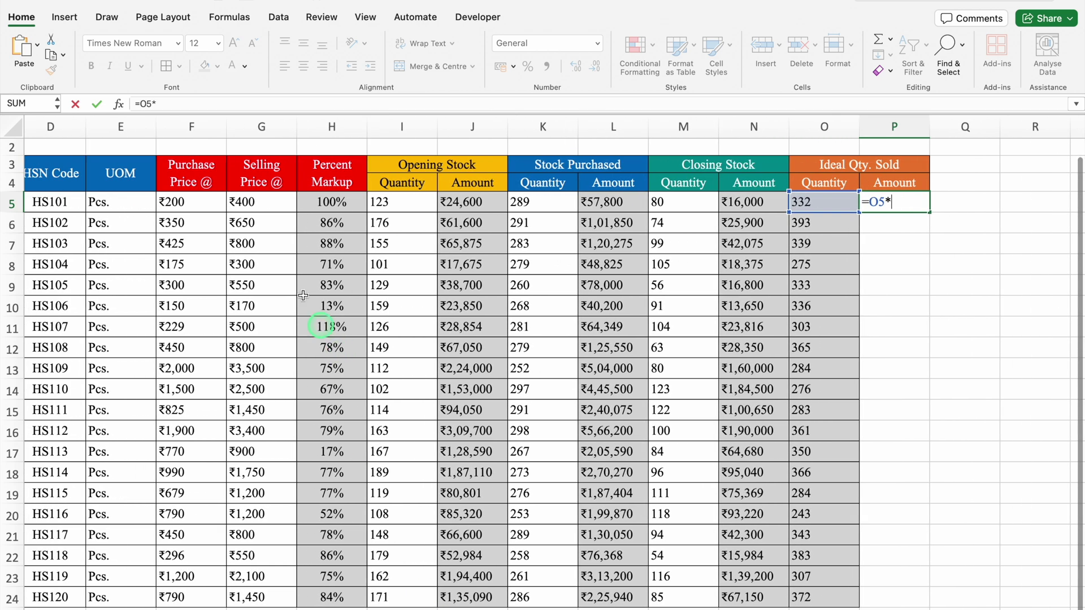
{"action": "left_click", "coordinate": [210, 204]}
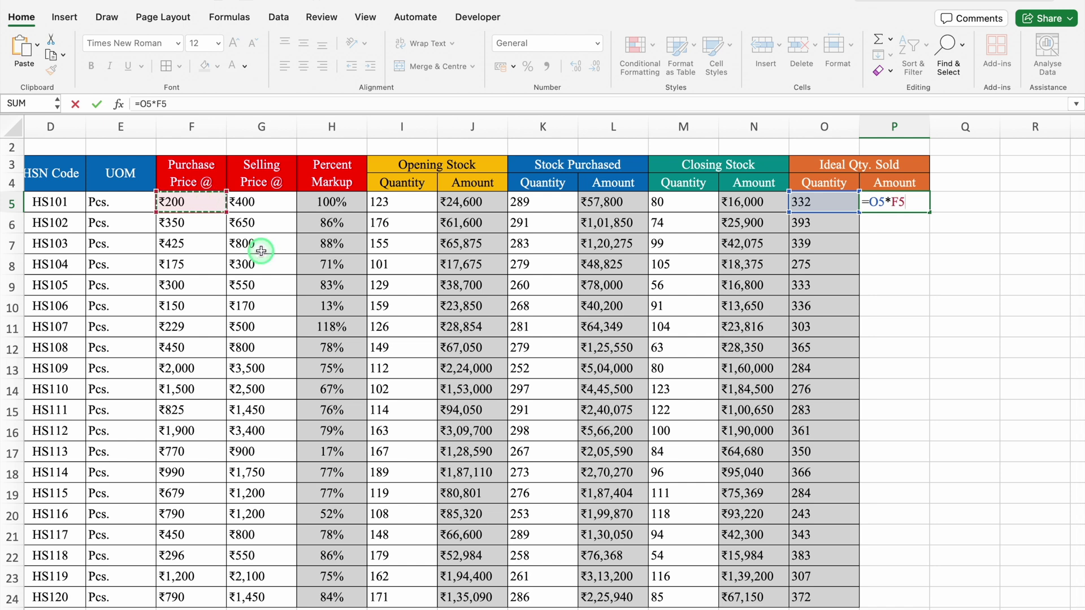
{"action": "key", "text": "Return"}
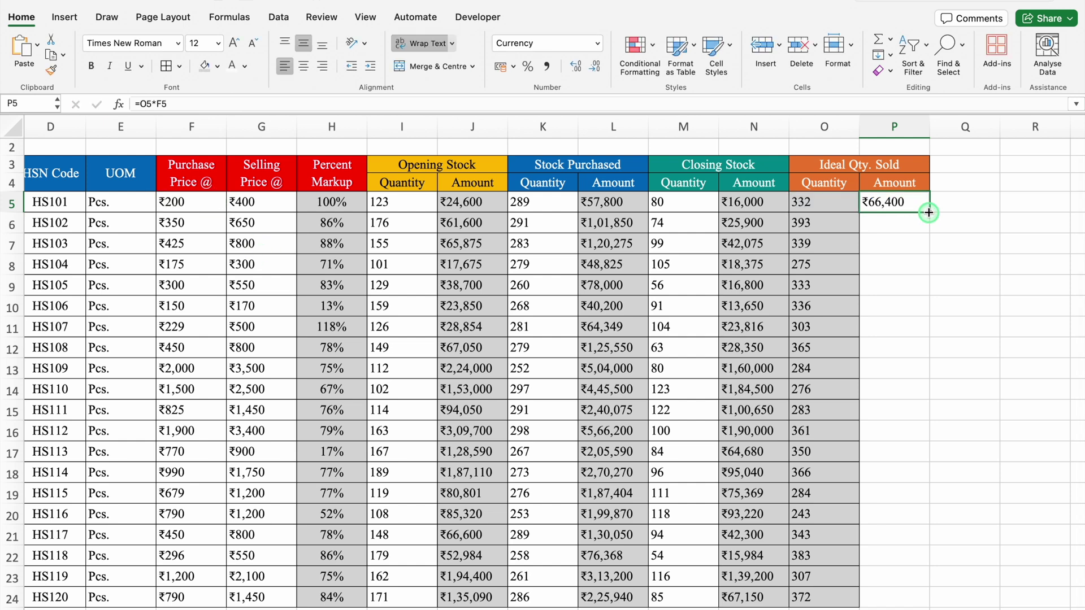
{"action": "double_click", "coordinate": [929, 212]}
{"action": "left_click", "coordinate": [166, 65]}
- Merge and centre cells Q3:S3, beside the Ideal Qty. Sold header
{"action": "left_click", "coordinate": [965, 164]}
{"action": "key", "text": "Right"}
{"action": "key", "text": "Right"}
{"action": "key", "text": "Right"}
{"action": "key", "text": "Right"}
{"action": "key", "text": "Right"}
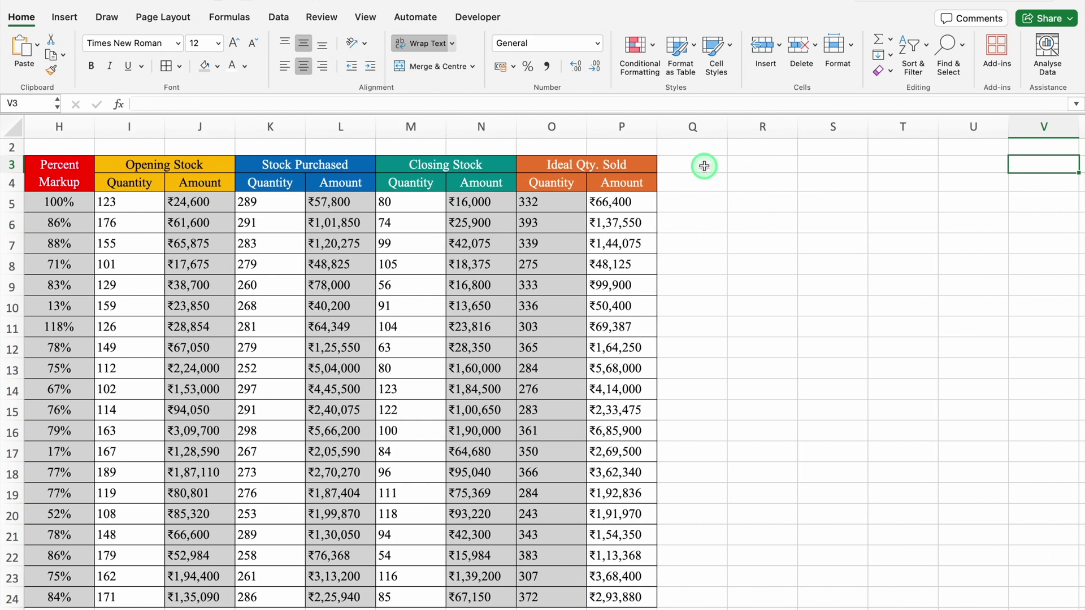
{"action": "left_click", "coordinate": [703, 166]}
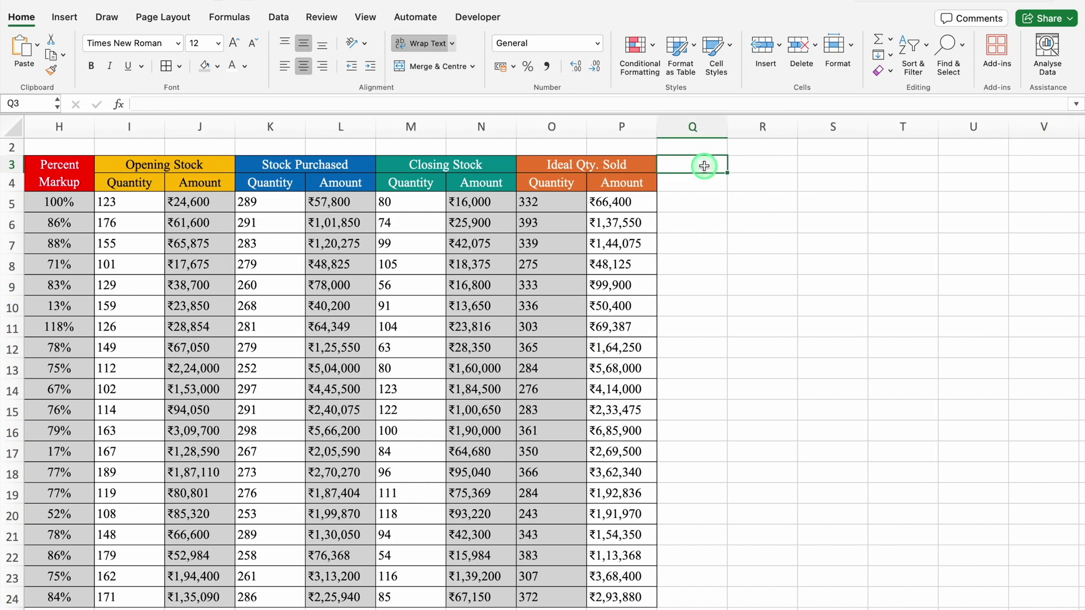
{"action": "left_click_drag", "start_coordinate": [703, 166], "coordinate": [835, 164]}
{"action": "left_click", "coordinate": [437, 67]}
- Enter the heading Actual Qty. Sold (To Customers) in the merged cell Q3
{"action": "left_click", "coordinate": [713, 165]}
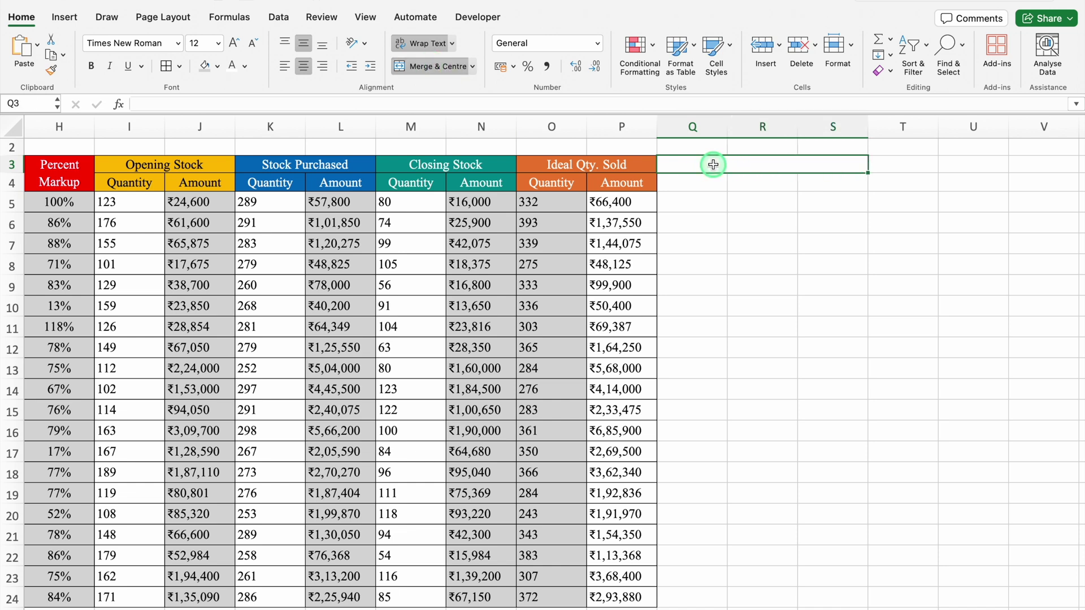
{"action": "type", "text": "Actual "}
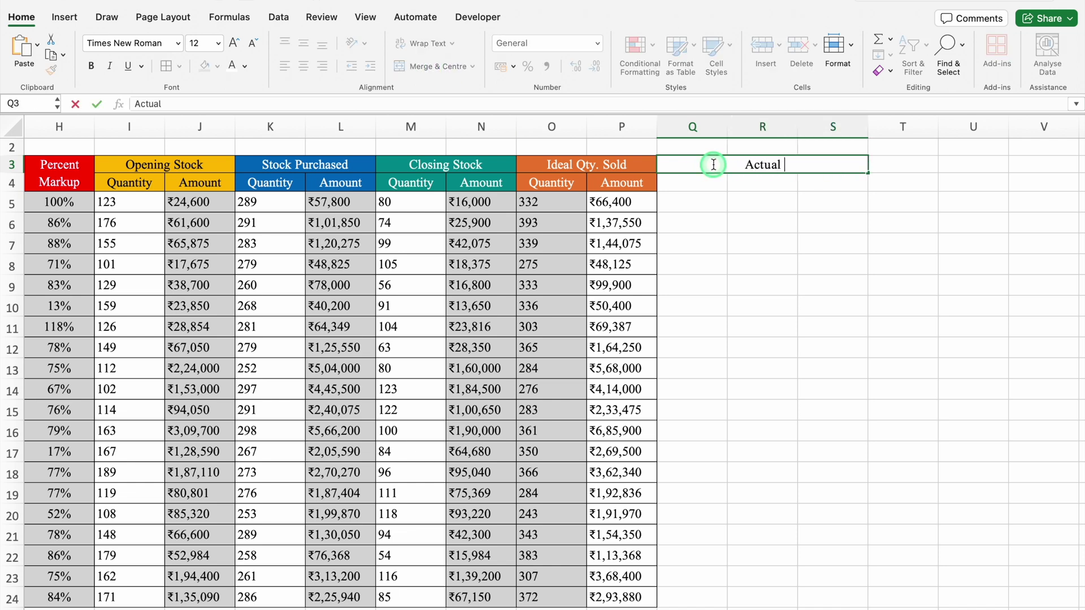
{"action": "type", "text": "Qty. Sold (To Customers)"}
{"action": "key", "text": "ctrl+Return"}
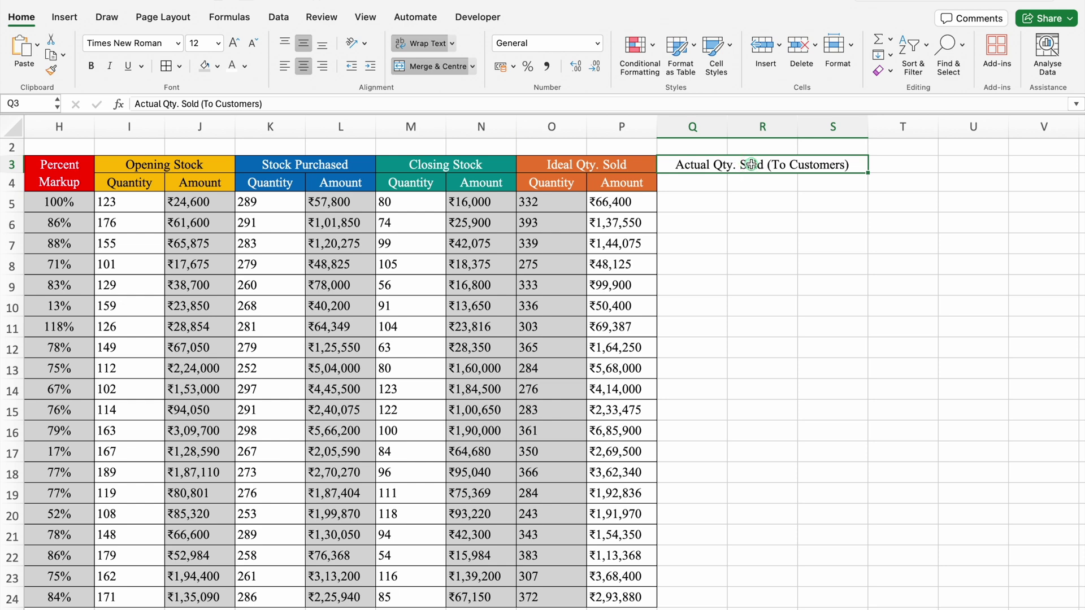
- Fill the Actual Qty. Sold (To Customers) header block Q3:S4 with the standard gold colour
{"action": "key", "text": "shift+Down"}
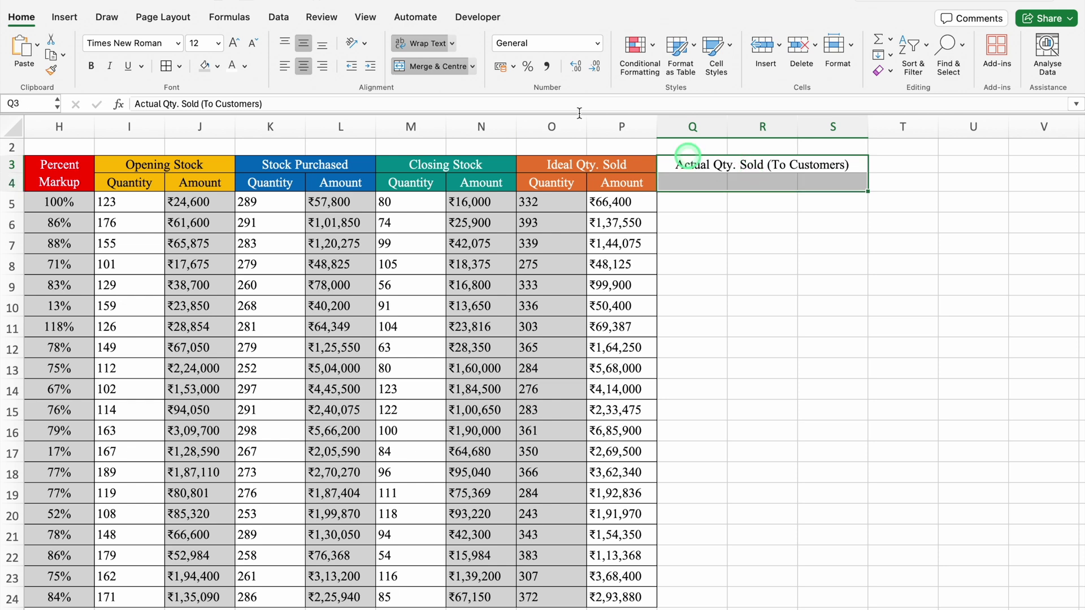
{"action": "left_click", "coordinate": [217, 67]}
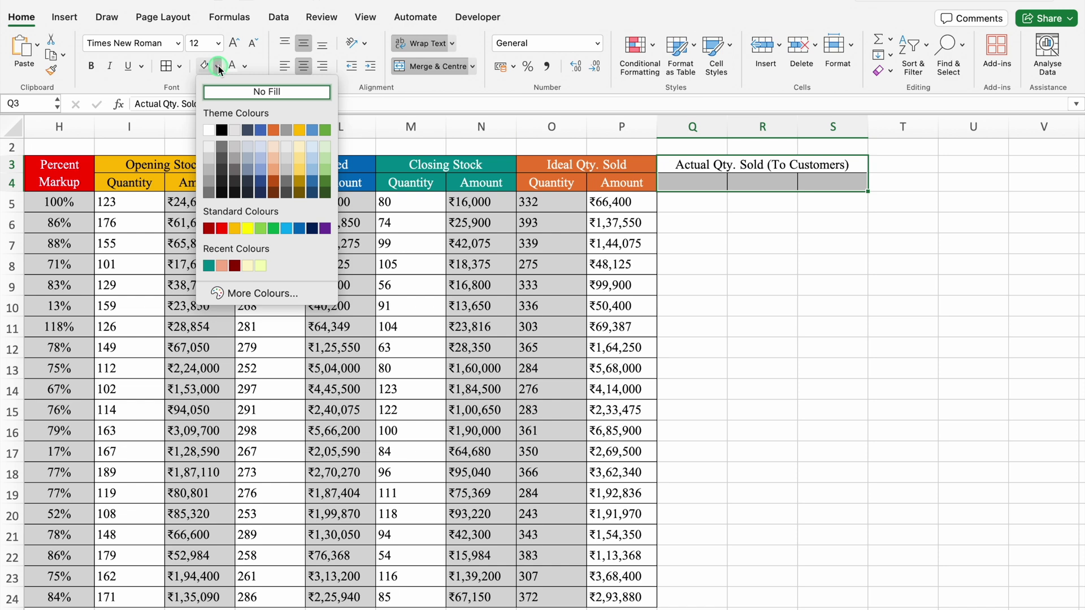
{"action": "left_click", "coordinate": [235, 229]}
- Enter the subheadings Qty., Discount and Amount in cells Q4, R4 and S4
{"action": "key", "text": "Down"}
{"action": "type", "text": "Qty."}
{"action": "key", "text": "Tab"}
{"action": "type", "text": "Discount"}
{"action": "key", "text": "Tab"}
{"action": "type", "text": "A"}
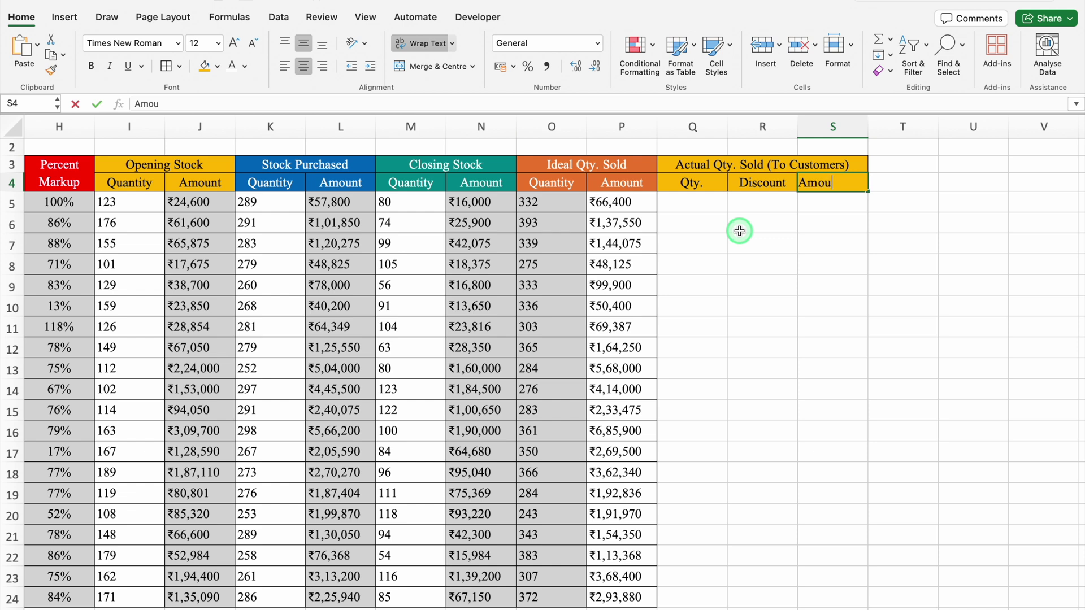
- Add cell borders to the Actual Qty. Sold block across all item rows and paste the sold quantities from Q5 down
{"action": "left_click_drag", "start_coordinate": [683, 164], "coordinate": [720, 596]}
{"action": "left_click", "coordinate": [167, 67]}
{"action": "left_click", "coordinate": [716, 209]}
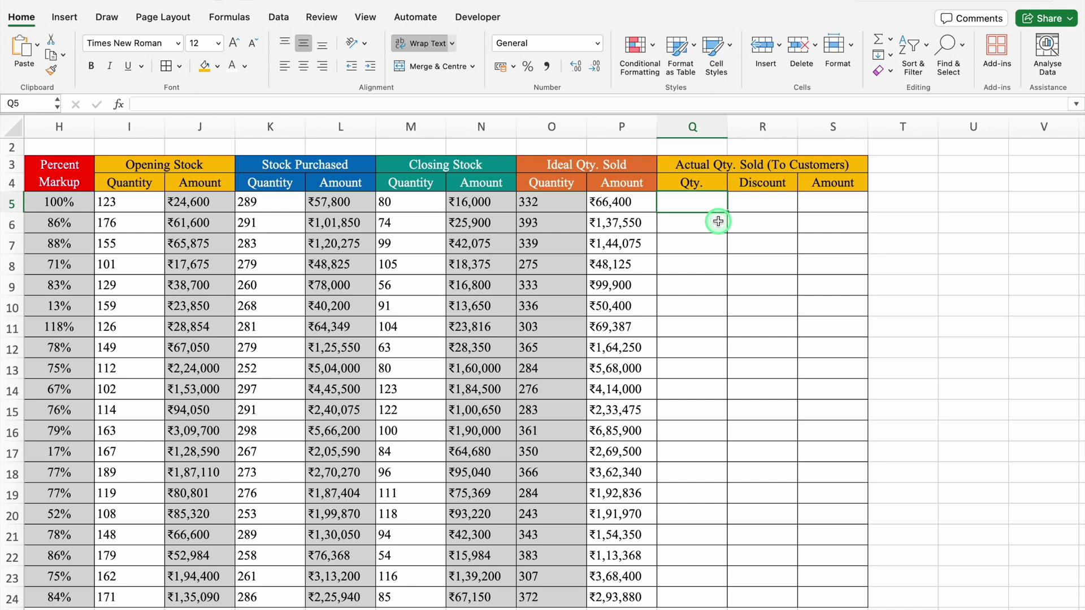
{"action": "key", "text": "super+v"}
- Restrict the Discount cells from R5 down to a drop-down list of 0%,5%,10%,15%,20%,25%,30% and choose 5% in R5
{"action": "left_click", "coordinate": [763, 209]}
{"action": "left_click_drag", "start_coordinate": [762, 209], "coordinate": [770, 596]}
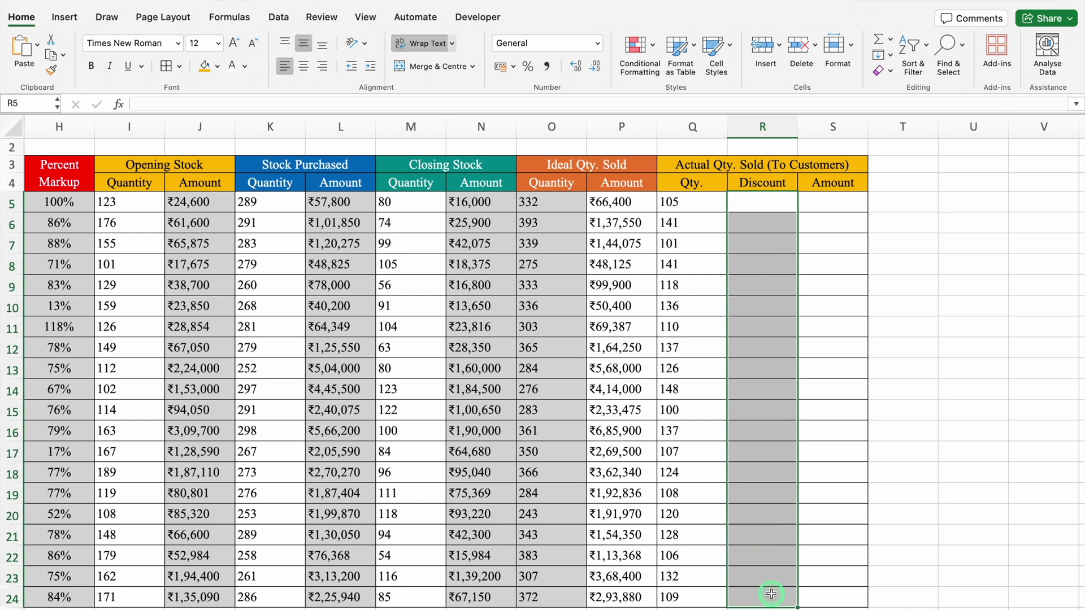
{"action": "left_click", "coordinate": [283, 19]}
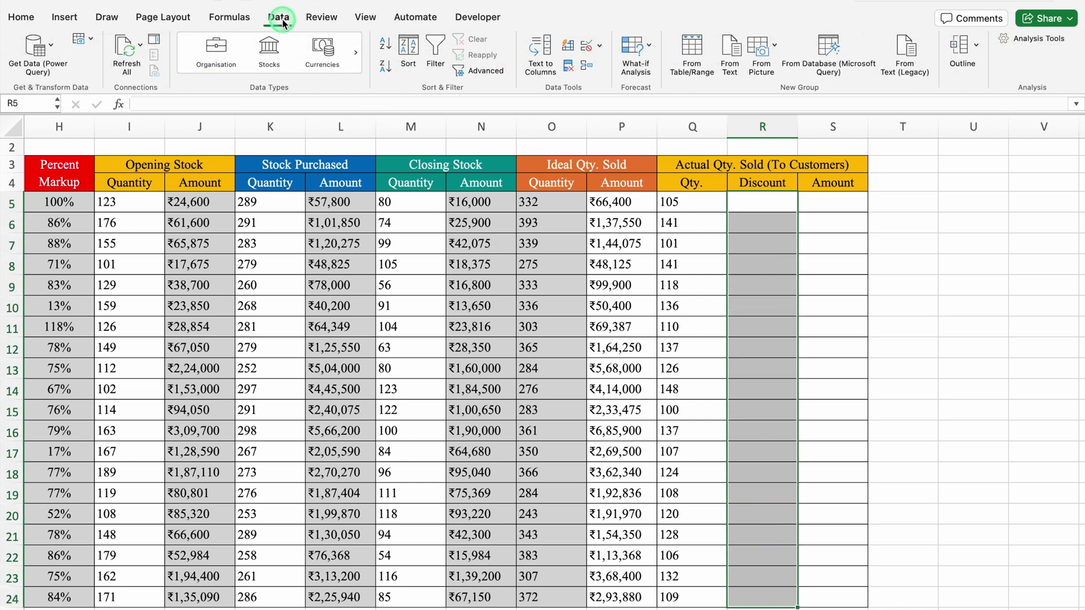
{"action": "left_click", "coordinate": [599, 47]}
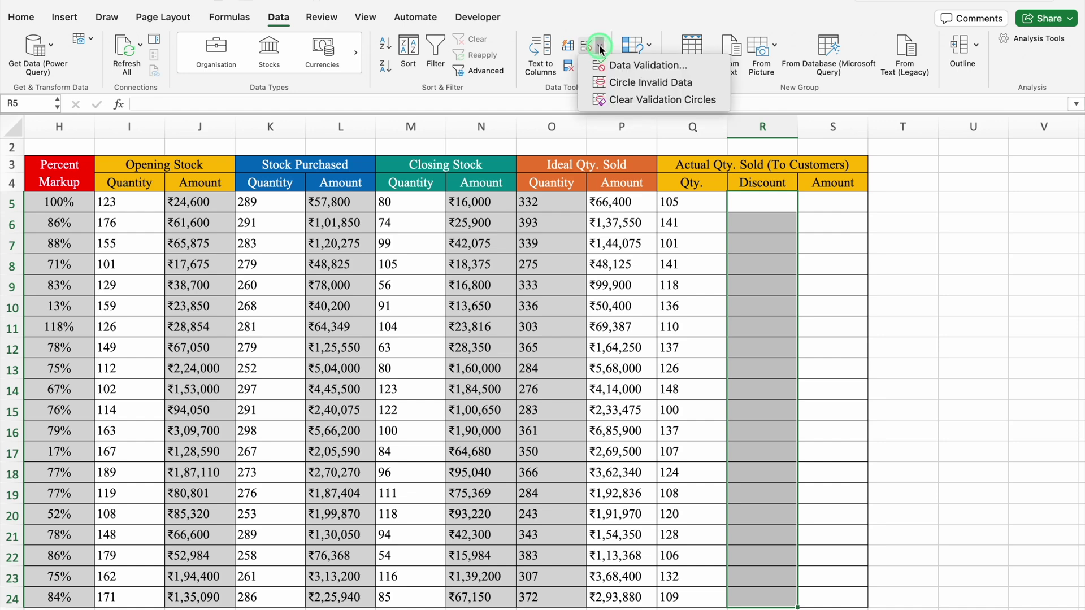
{"action": "left_click", "coordinate": [627, 65]}
{"action": "left_click", "coordinate": [517, 169]}
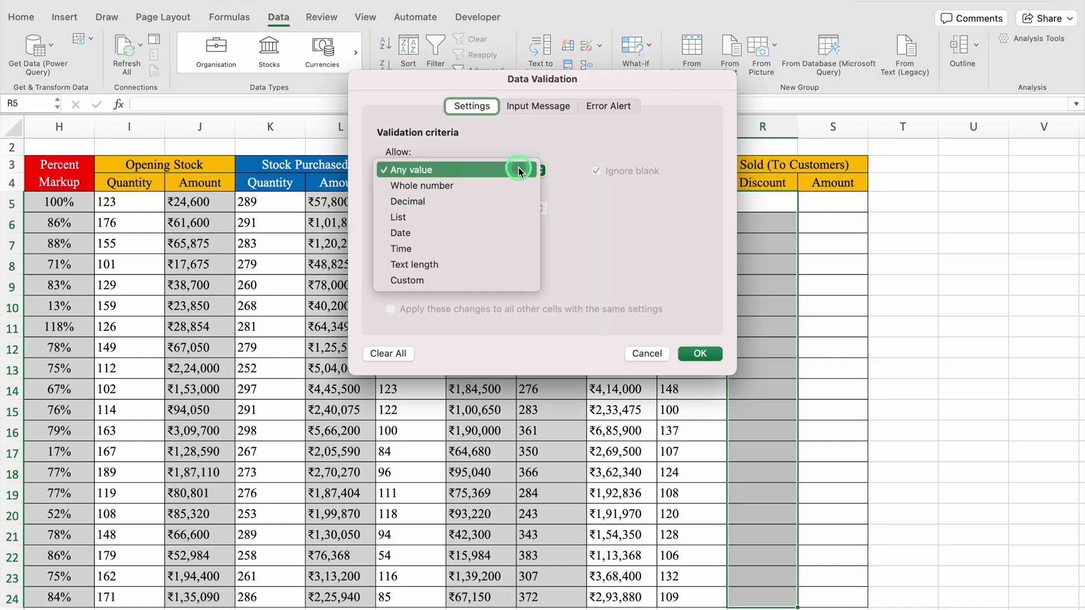
{"action": "left_click", "coordinate": [451, 217]}
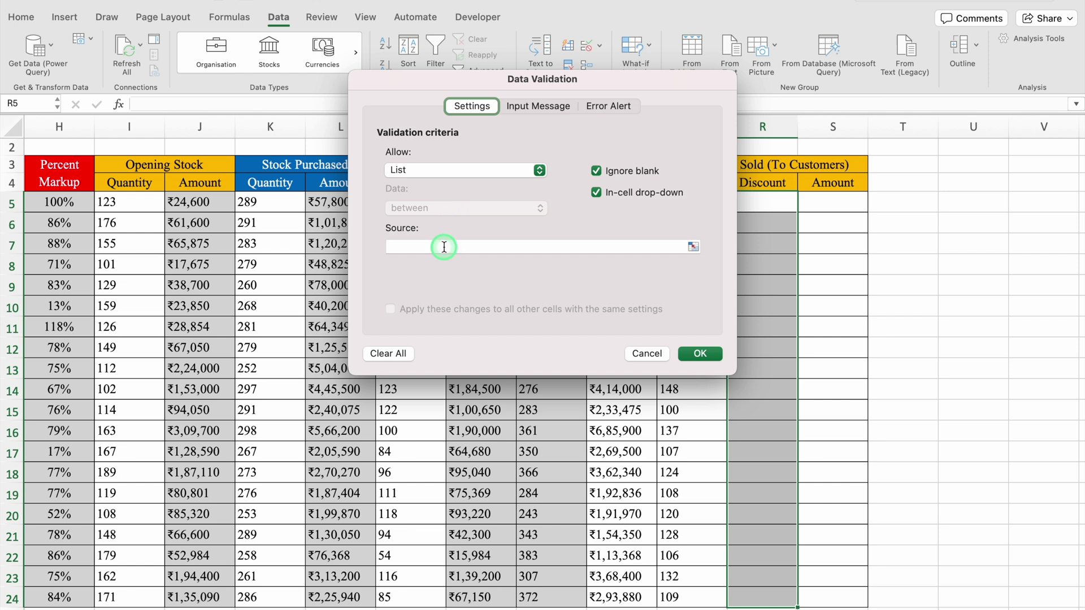
{"action": "left_click", "coordinate": [444, 247]}
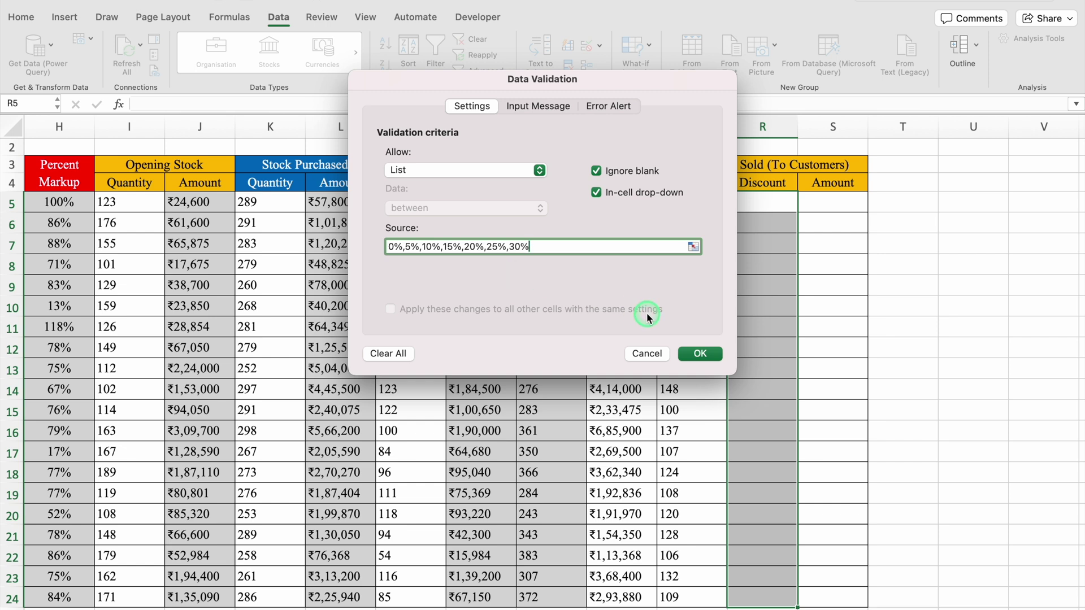
{"action": "left_click", "coordinate": [700, 353]}
{"action": "left_click", "coordinate": [803, 206]}
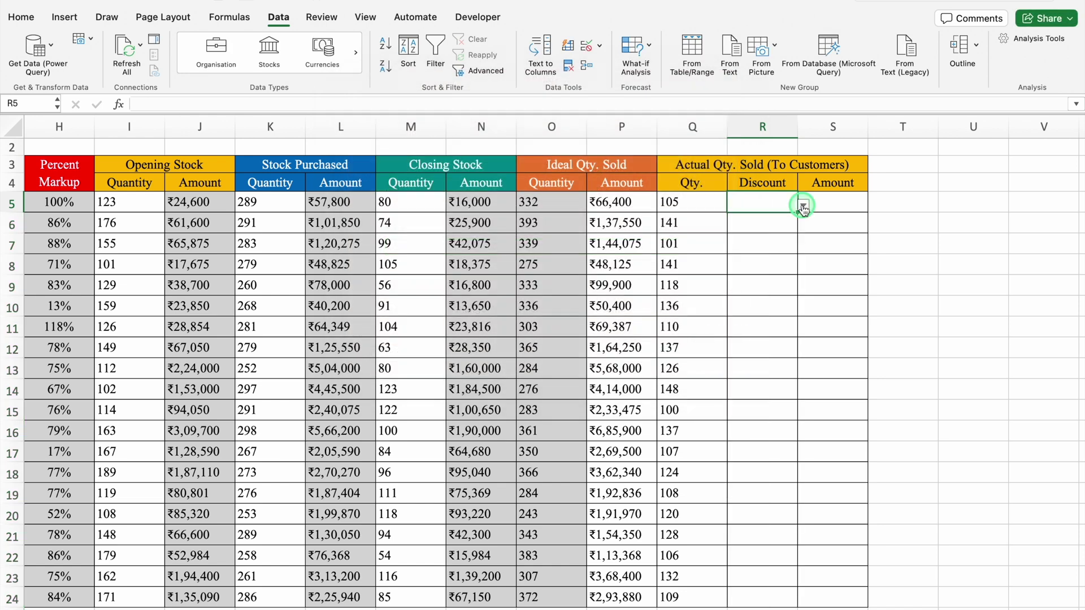
{"action": "left_click", "coordinate": [751, 235]}
- Start the Amount formula in S5 with quantity times selling price, =(Q5*G5)
{"action": "left_click", "coordinate": [835, 204]}
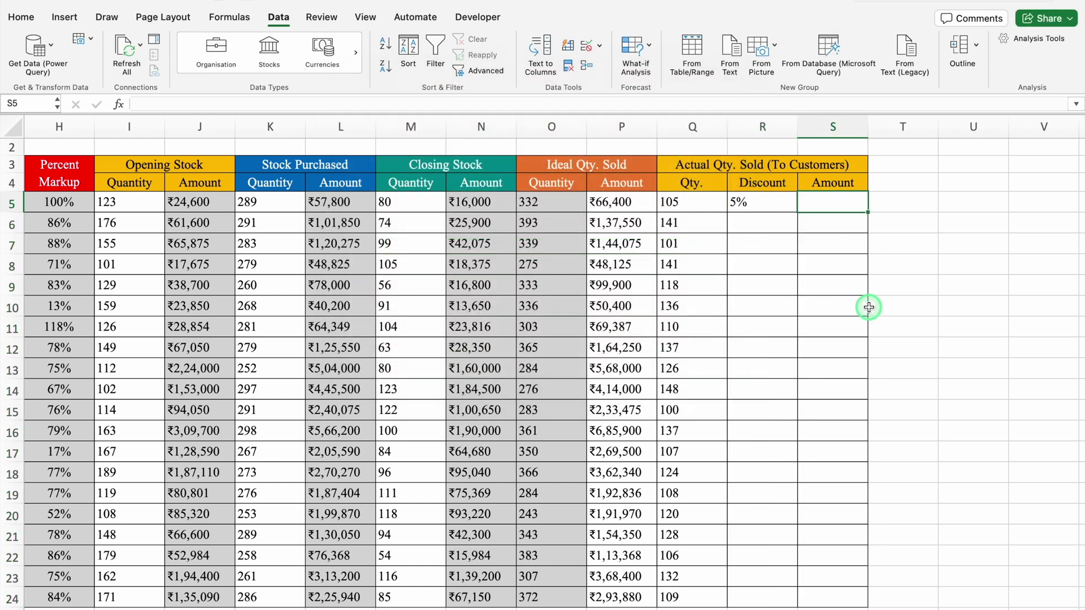
{"action": "type", "text": "="}
{"action": "left_click", "coordinate": [696, 209]}
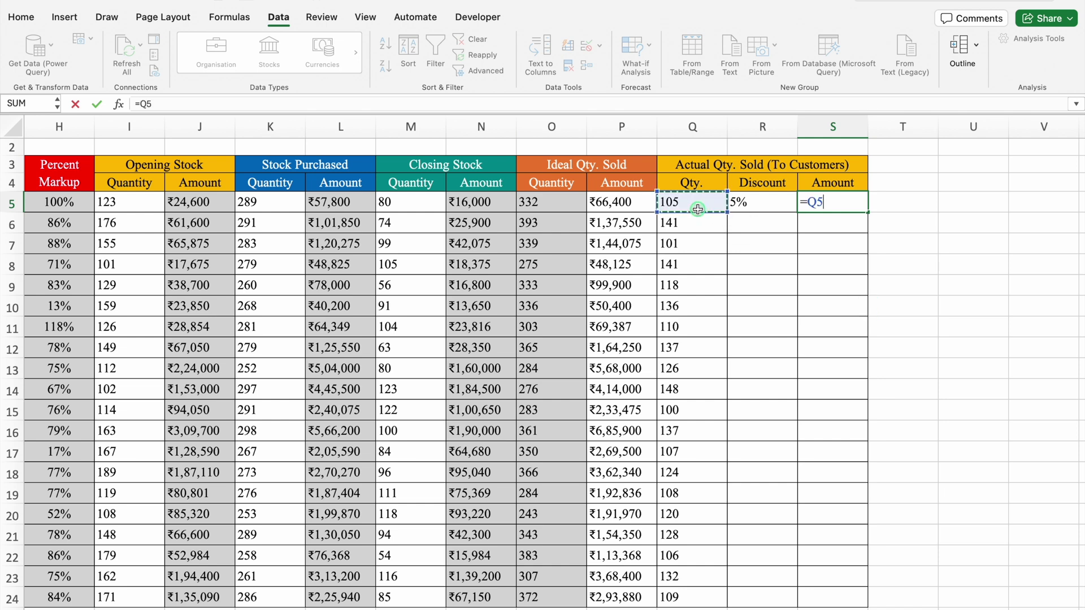
{"action": "type", "text": "*"}
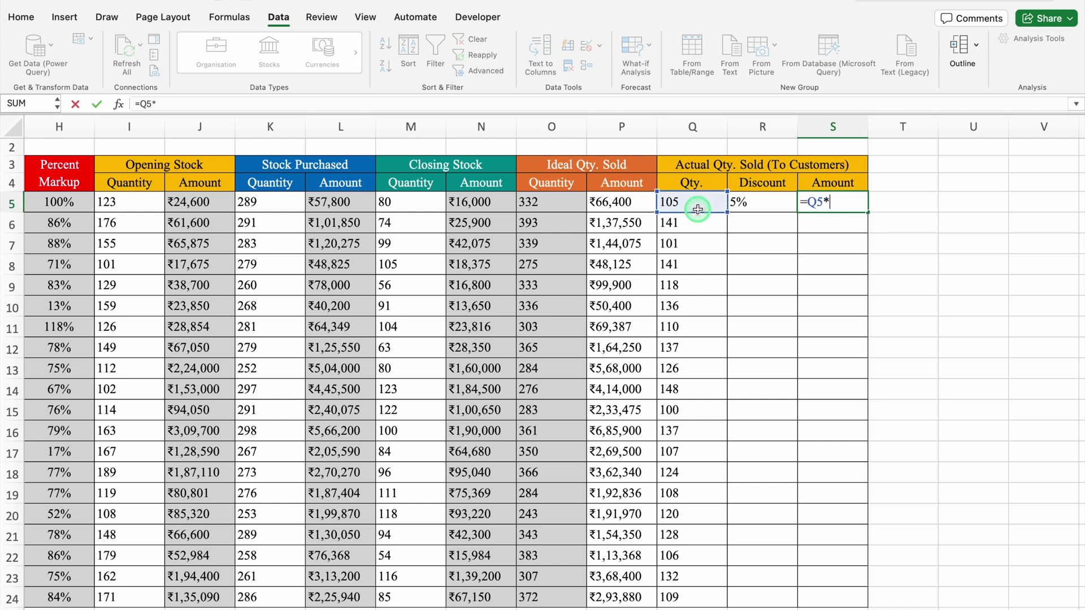
{"action": "scroll", "coordinate": [417, 339], "scroll_direction": "left", "scroll_amount": 5}
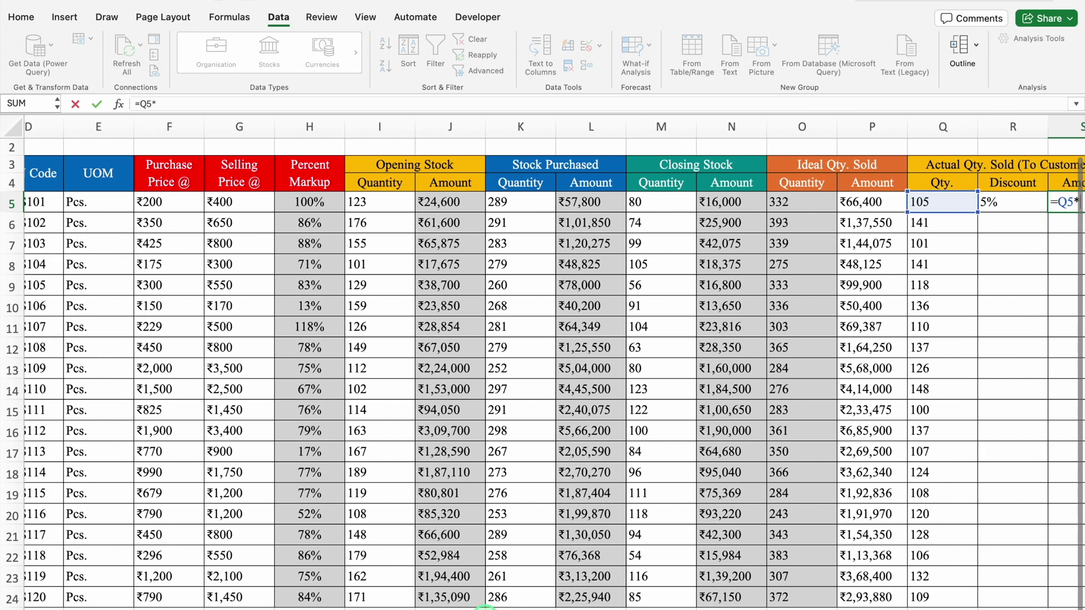
{"action": "left_click", "coordinate": [248, 205]}
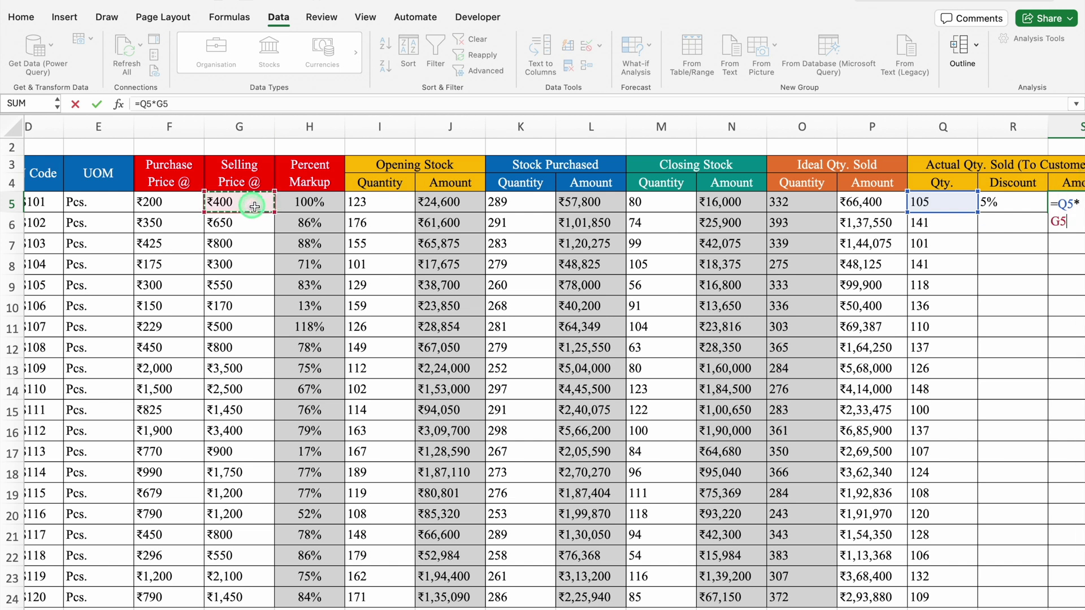
{"action": "scroll", "coordinate": [531, 571], "scroll_direction": "right", "scroll_amount": 2}
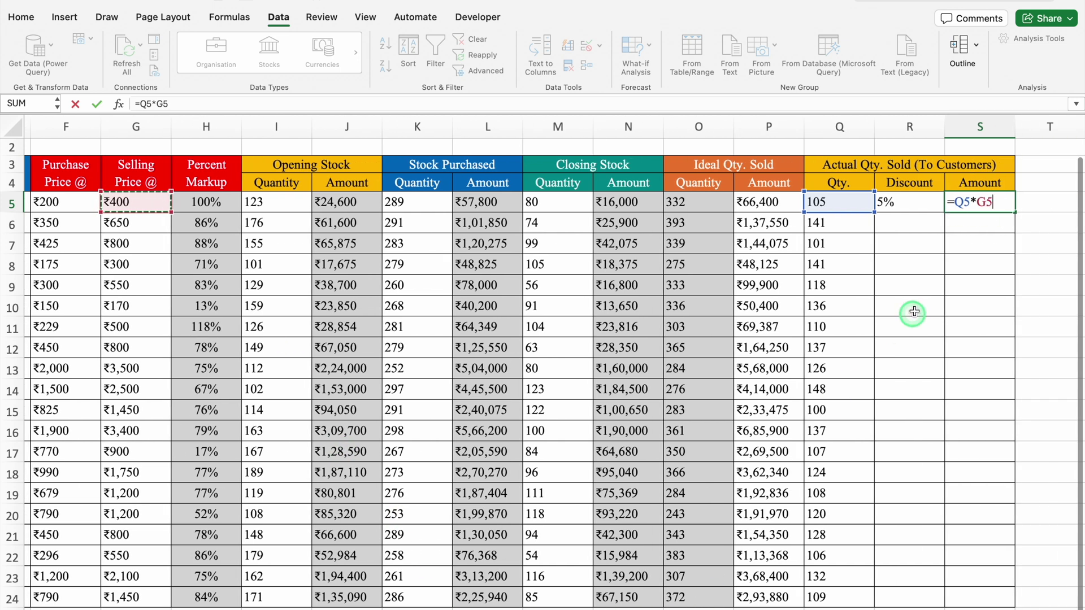
{"action": "type", "text": ")"}
{"action": "left_click", "coordinate": [954, 202]}
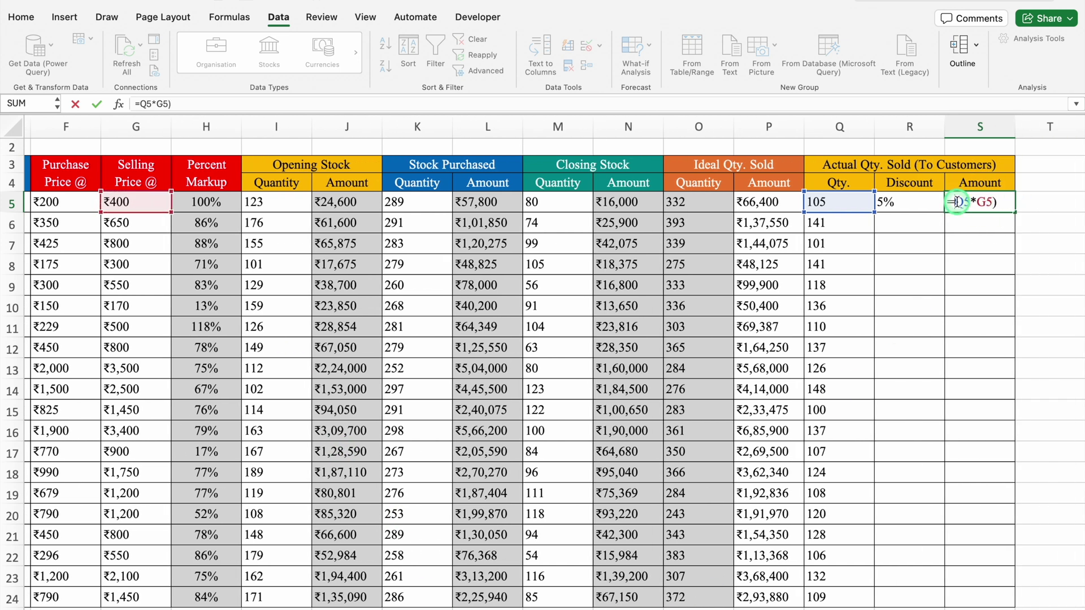
{"action": "type", "text": "("}
{"action": "key", "text": "End"}
- Complete the S5 formula by subtracting the discount, giving =(Q5*G5)-(Q5*G5)*R5
{"action": "type", "text": "-"}
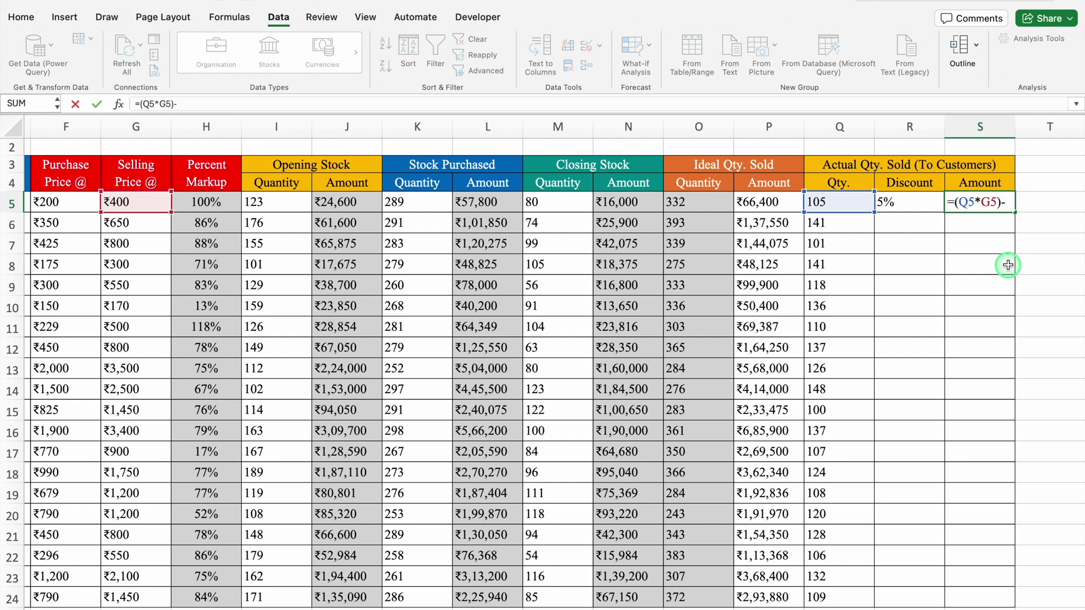
{"action": "type", "text": "("}
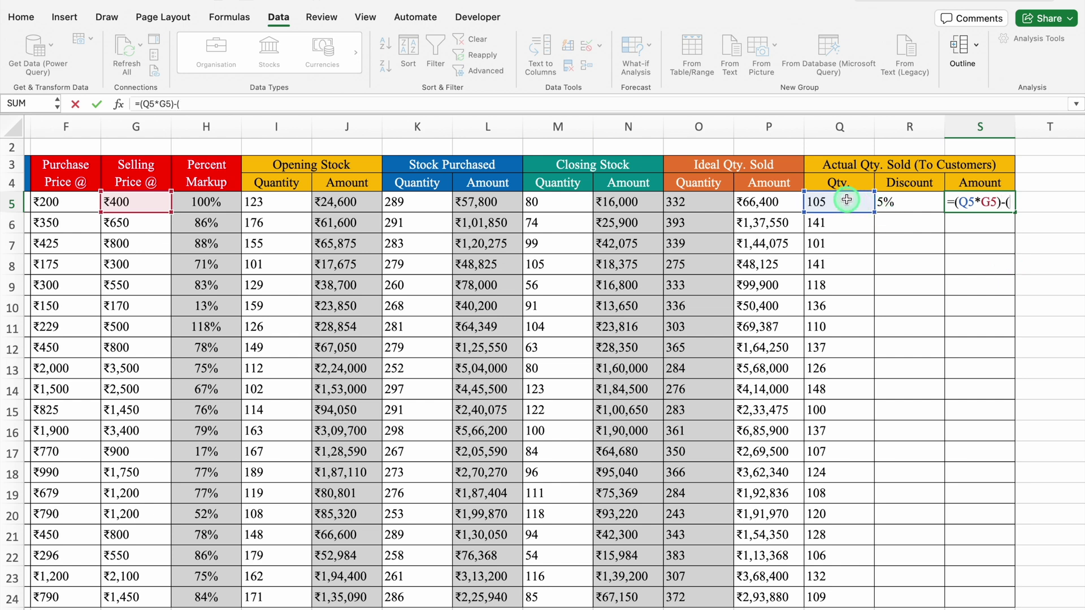
{"action": "left_click", "coordinate": [846, 201]}
{"action": "type", "text": "*"}
{"action": "scroll", "coordinate": [864, 569], "scroll_direction": "left", "scroll_amount": 5}
{"action": "left_click", "coordinate": [450, 201]}
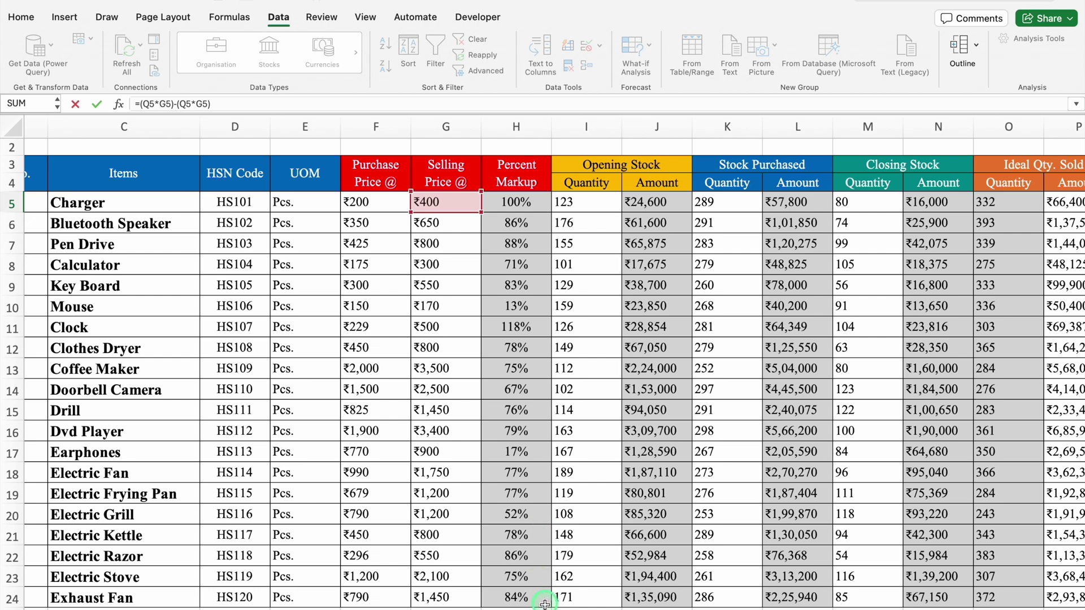
{"action": "scroll", "coordinate": [551, 591], "scroll_direction": "right", "scroll_amount": 5}
{"action": "type", "text": "*"}
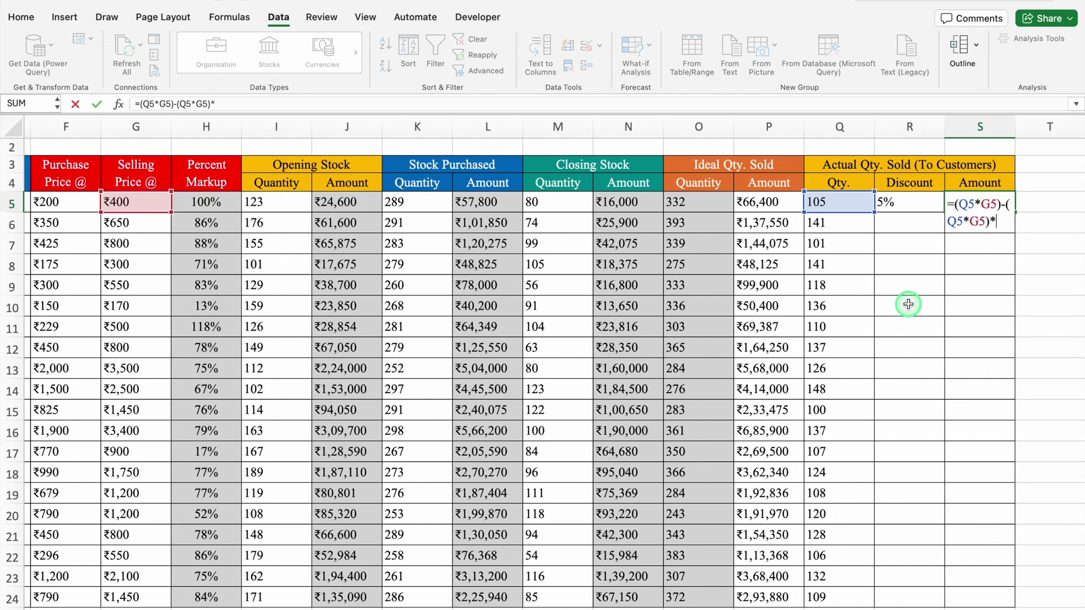
{"action": "left_click", "coordinate": [902, 202]}
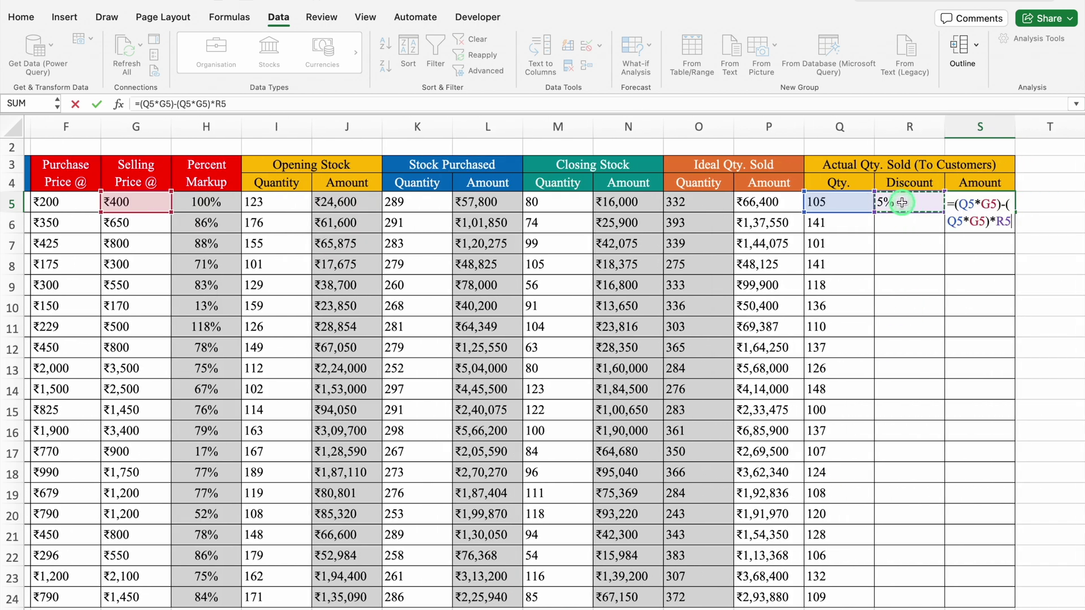
{"action": "key", "text": "Return"}
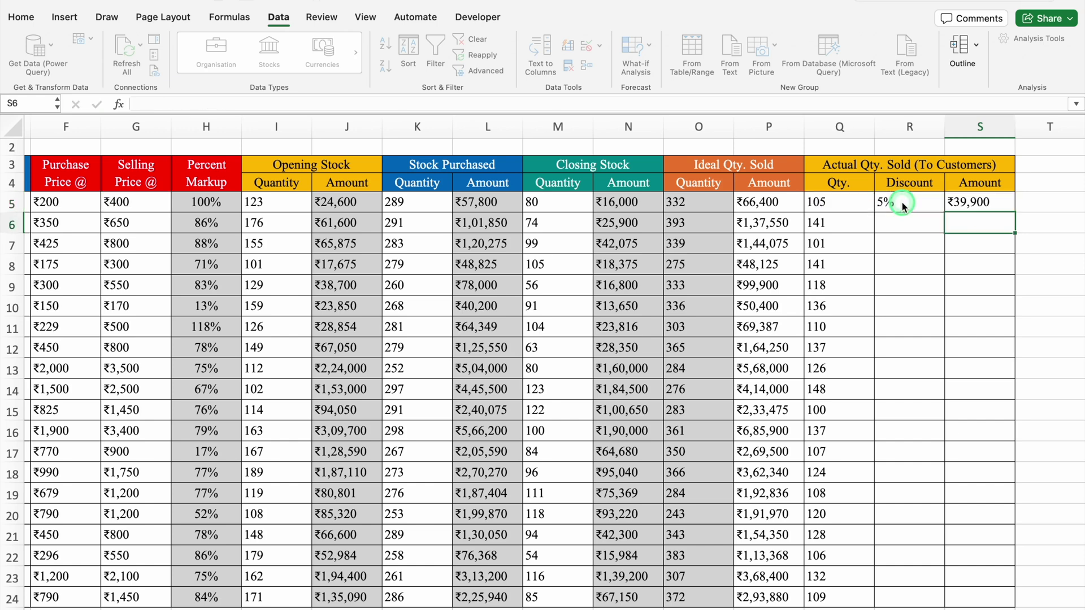
- Test the S5 formula by choosing a 0% discount in R5
{"action": "left_click", "coordinate": [984, 202]}
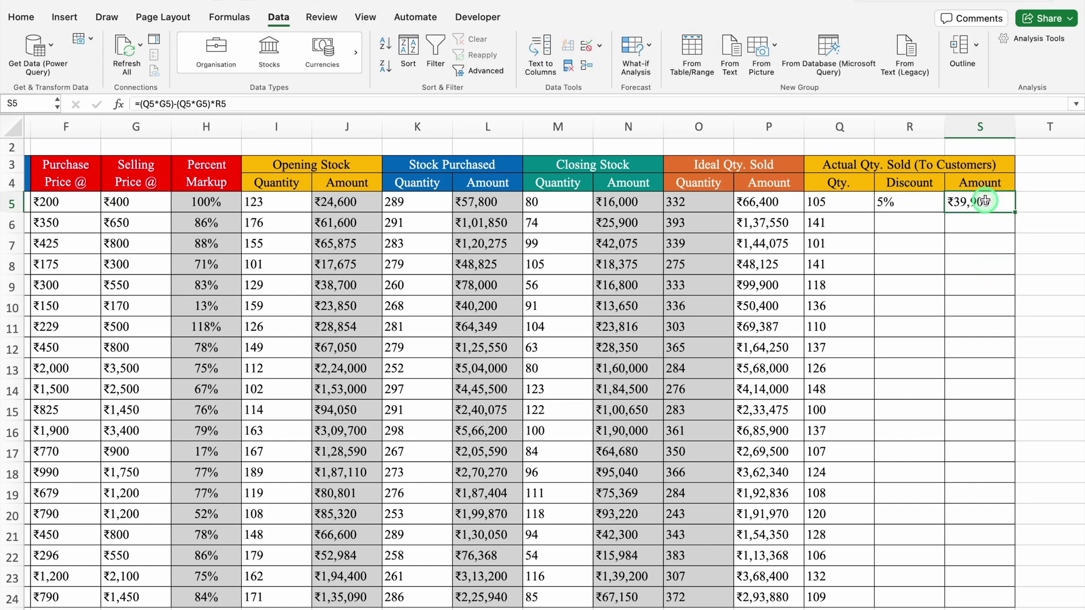
{"action": "left_click", "coordinate": [913, 204]}
{"action": "left_click", "coordinate": [950, 208]}
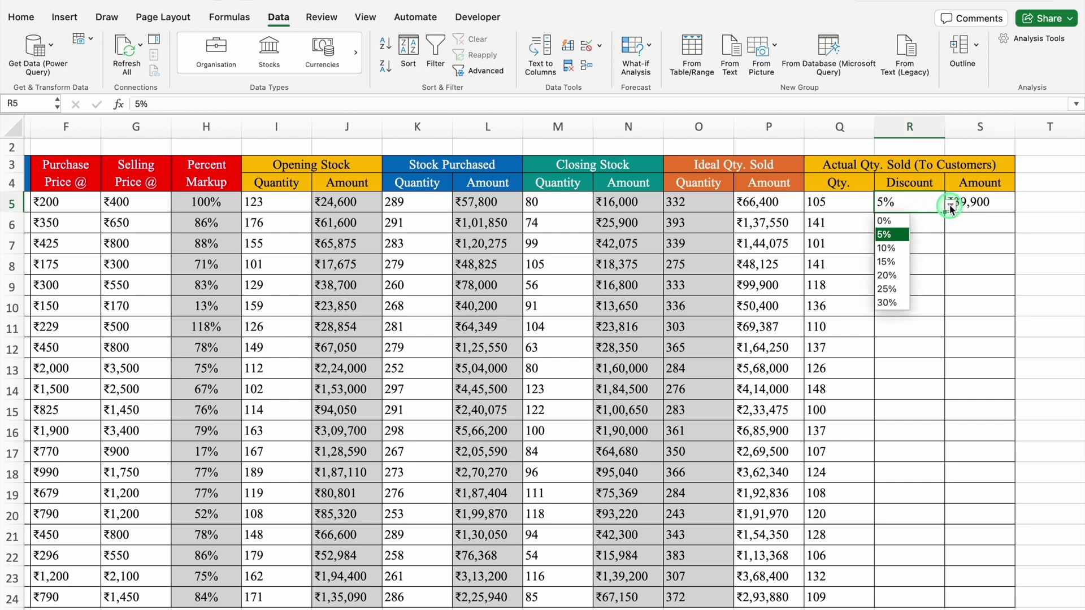
{"action": "left_click", "coordinate": [886, 220]}
{"action": "left_click", "coordinate": [992, 237]}
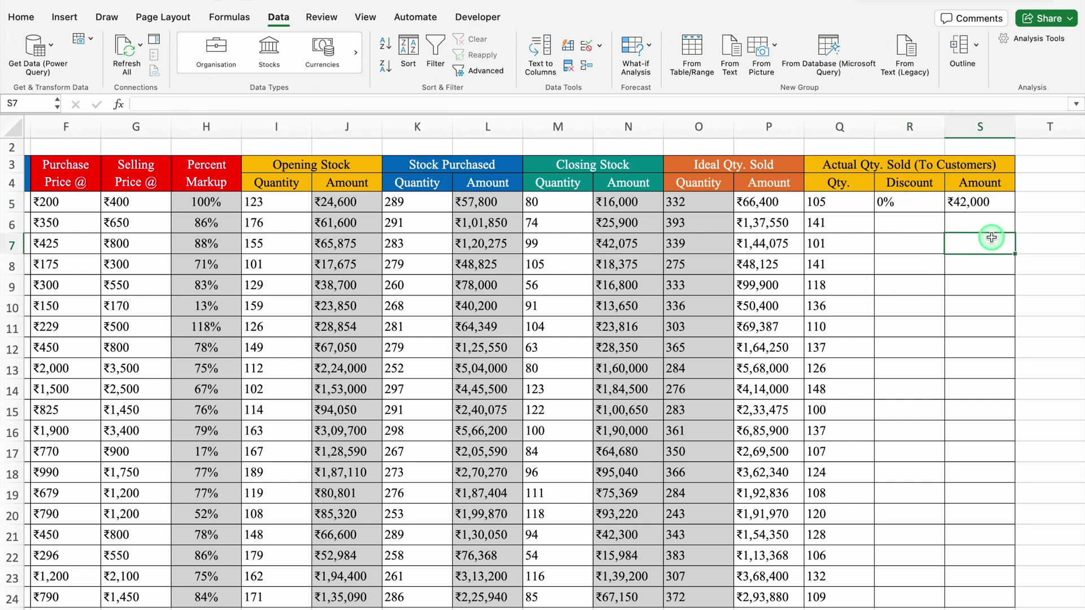
- Choose a 10% discount in R5 for the first item
{"action": "left_click", "coordinate": [927, 207]}
{"action": "left_click", "coordinate": [950, 205]}
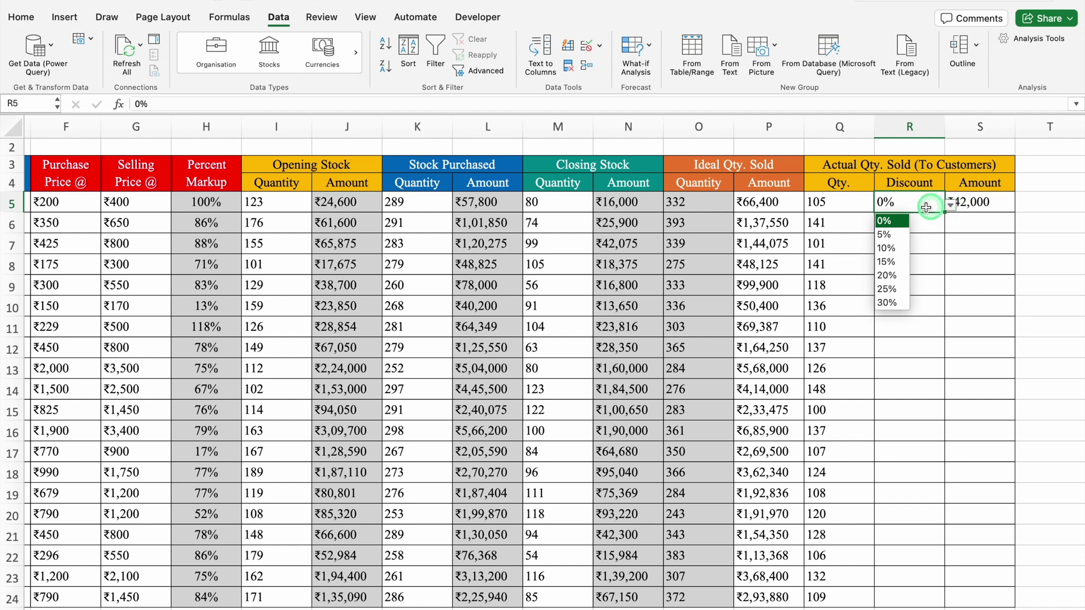
{"action": "left_click", "coordinate": [899, 249]}
{"action": "left_click", "coordinate": [989, 261]}
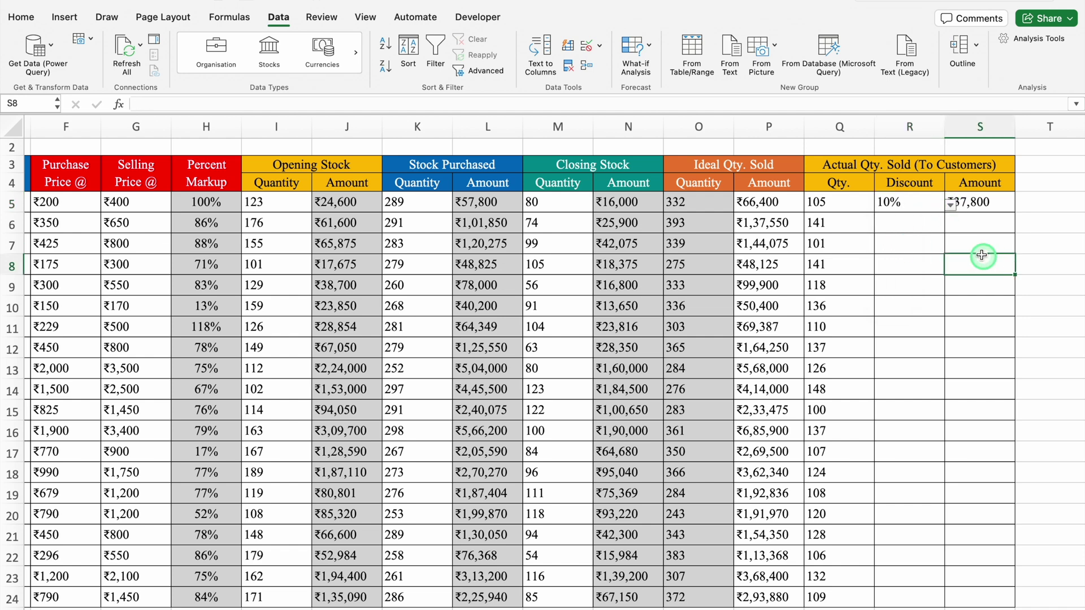
{"action": "left_click", "coordinate": [922, 227]}
- Shade the Actual Qty. Sold Amount column light grey from S5 down and fill the S5 formula down for all items
{"action": "left_click", "coordinate": [992, 205]}
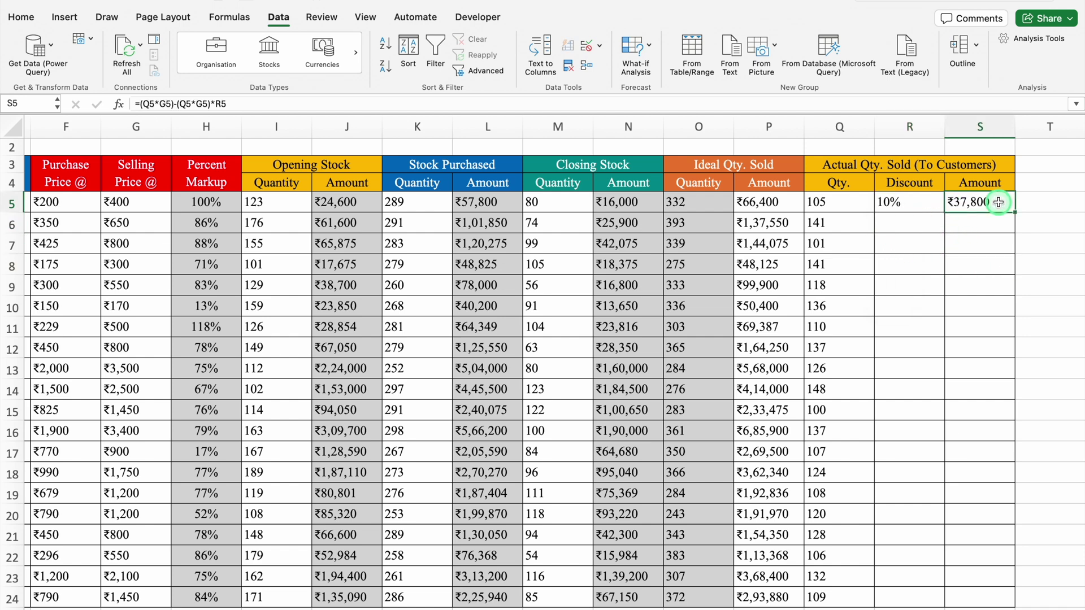
{"action": "key", "text": "Right"}
{"action": "key", "text": "Right"}
{"action": "scroll", "coordinate": [999, 202], "scroll_direction": "right", "scroll_amount": 3}
{"action": "left_click_drag", "start_coordinate": [692, 203], "coordinate": [703, 593]}
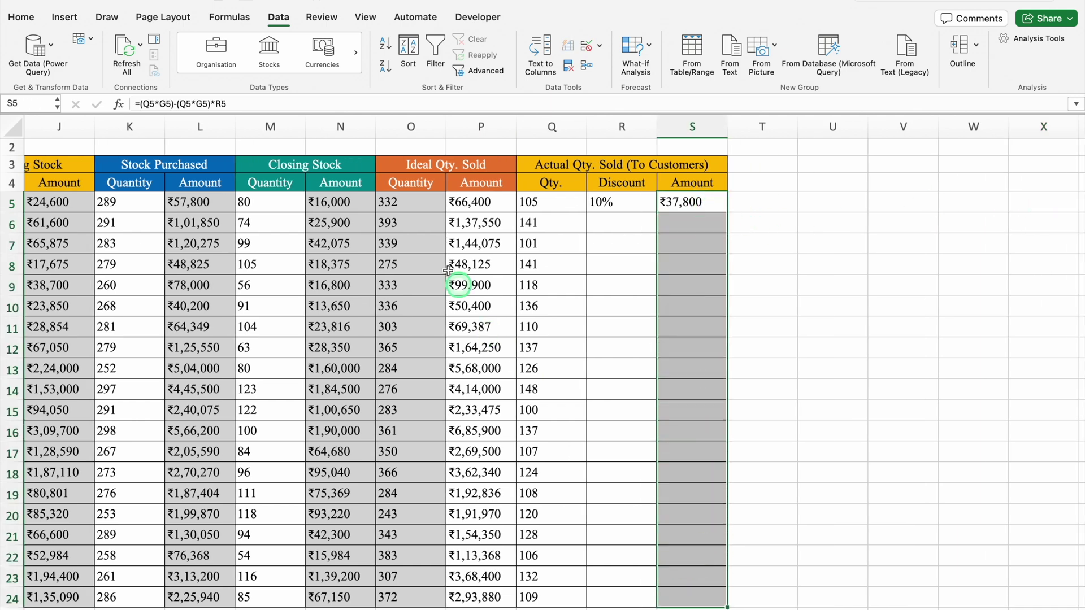
{"action": "left_click", "coordinate": [23, 16]}
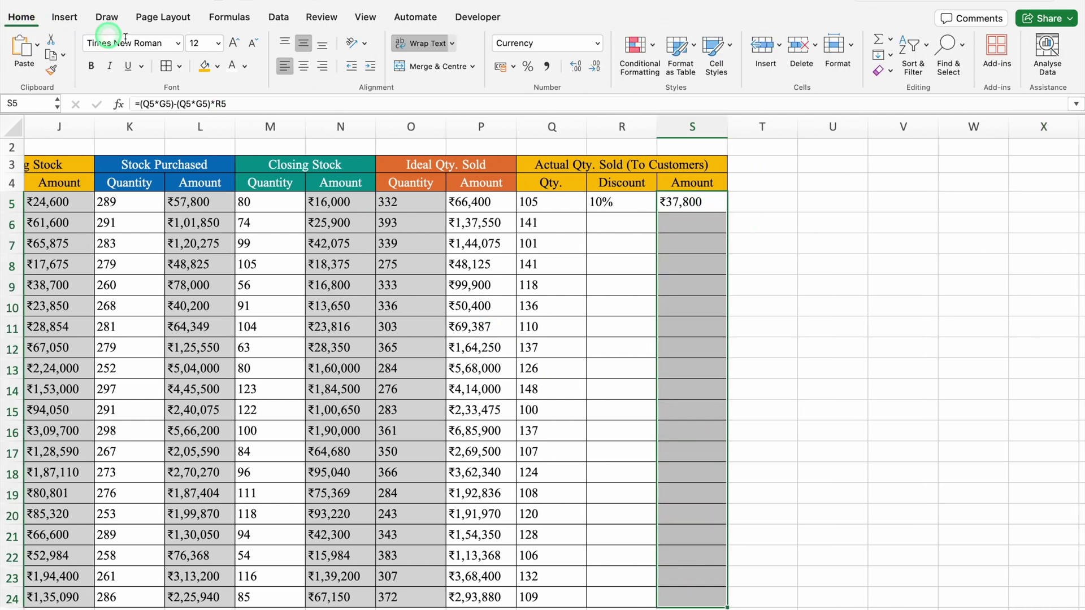
{"action": "left_click", "coordinate": [218, 68]}
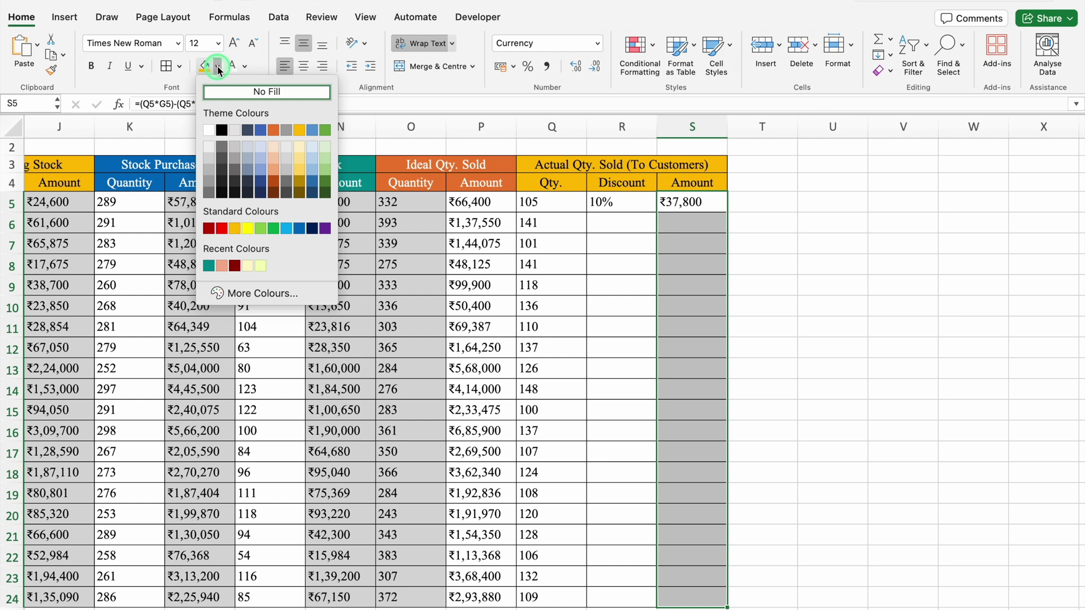
{"action": "left_click", "coordinate": [213, 156]}
{"action": "left_click", "coordinate": [726, 213]}
{"action": "left_click_drag", "start_coordinate": [734, 425], "coordinate": [735, 599]}
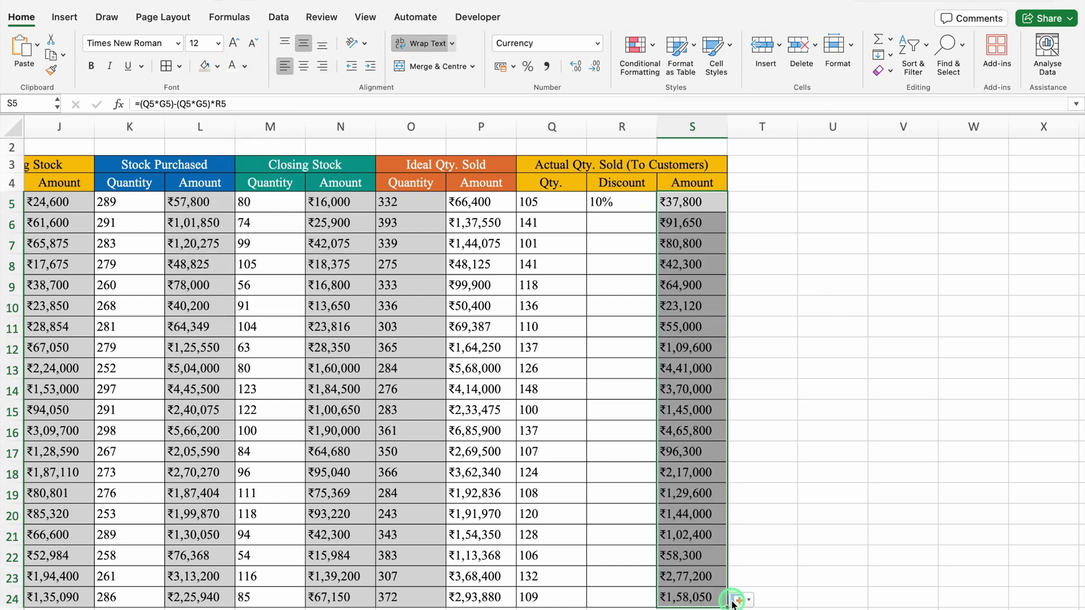
- Copy the Ideal Qty. Sold header block with its Quantity and Amount subheadings to T3:U4 and retitle it Variance
{"action": "left_click", "coordinate": [467, 164]}
{"action": "left_click", "coordinate": [468, 179], "text": "shift"}
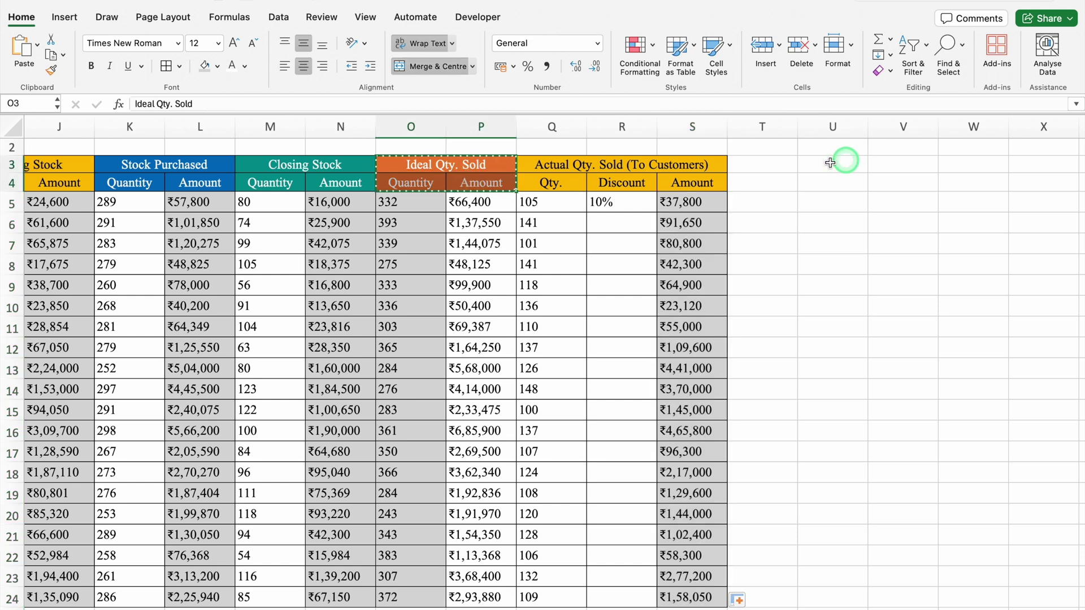
{"action": "key", "text": "super+c"}
{"action": "left_click", "coordinate": [780, 164]}
{"action": "key", "text": "super+v"}
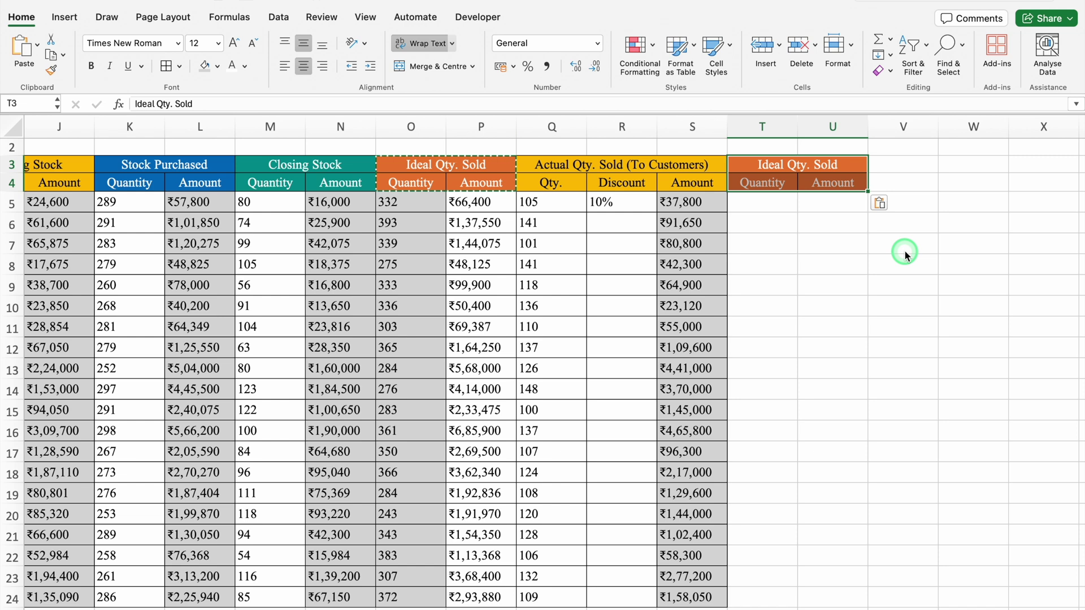
{"action": "key", "text": "shift+Up"}
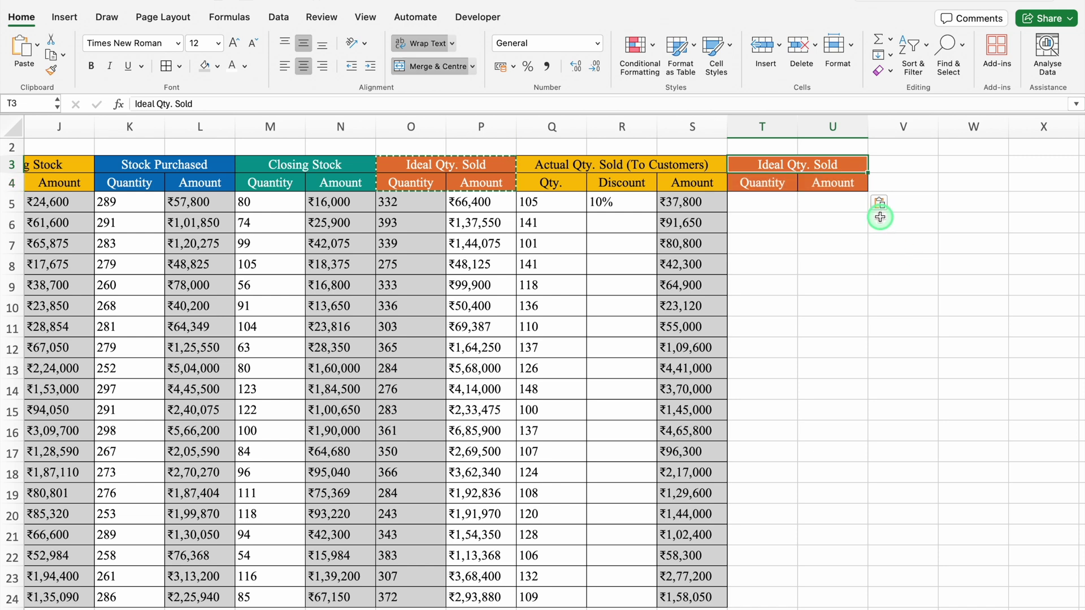
{"action": "type", "text": "Variance"}
- Fill the Variance header block T3:U4 with red
{"action": "left_click_drag", "start_coordinate": [785, 164], "coordinate": [811, 182]}
{"action": "left_click", "coordinate": [217, 66]}
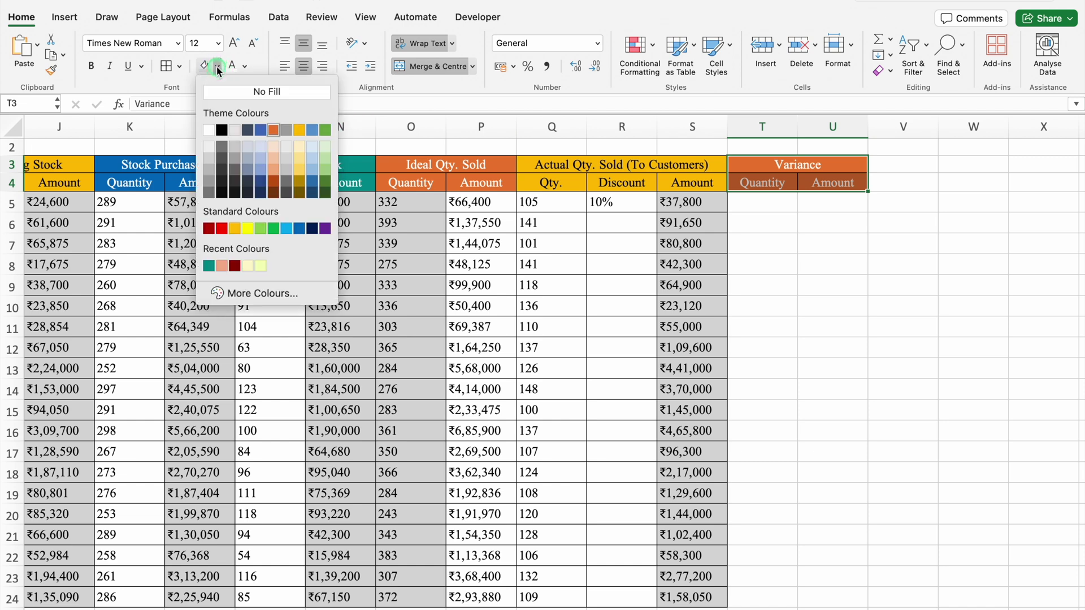
{"action": "left_click", "coordinate": [223, 226]}
- Enter the quantity variance formula =Q5-O5 in T5 and centre the cell
{"action": "left_click", "coordinate": [799, 210]}
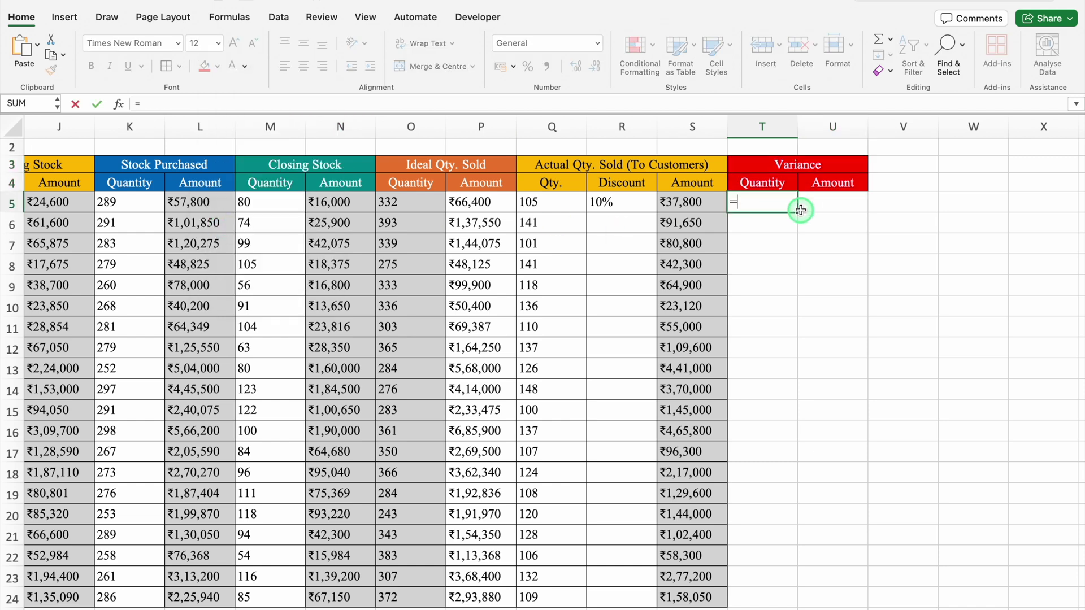
{"action": "left_click", "coordinate": [568, 205]}
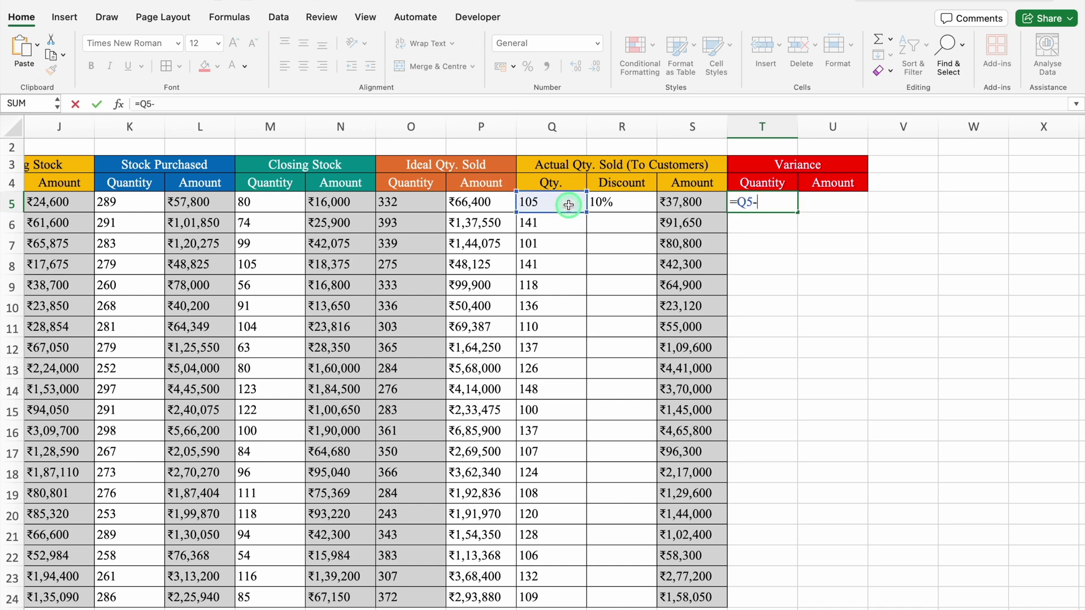
{"action": "left_click", "coordinate": [418, 201]}
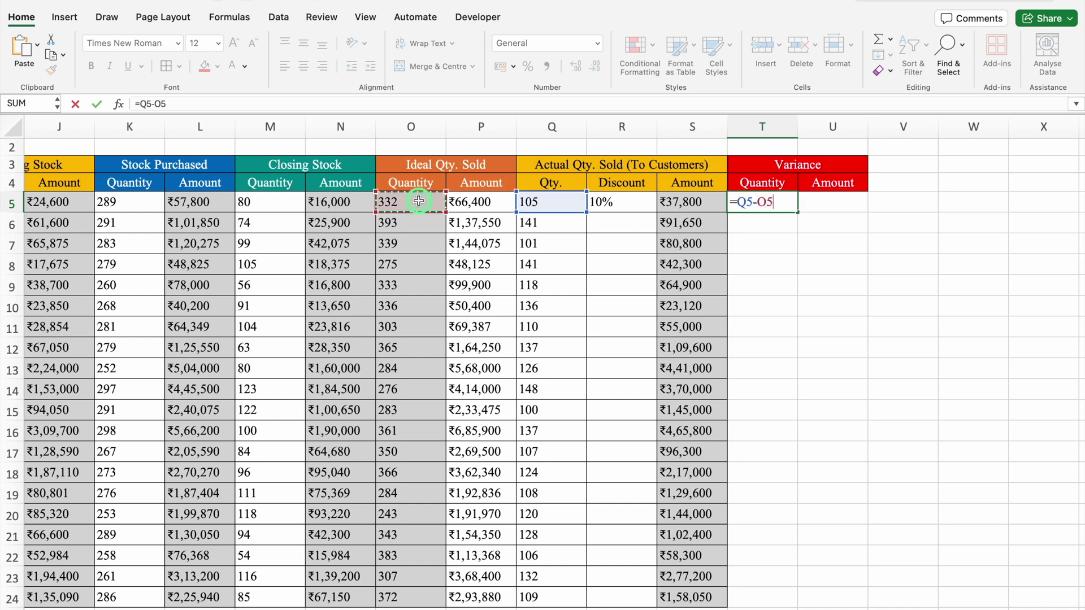
{"action": "key", "text": "Return"}
{"action": "left_click", "coordinate": [778, 203]}
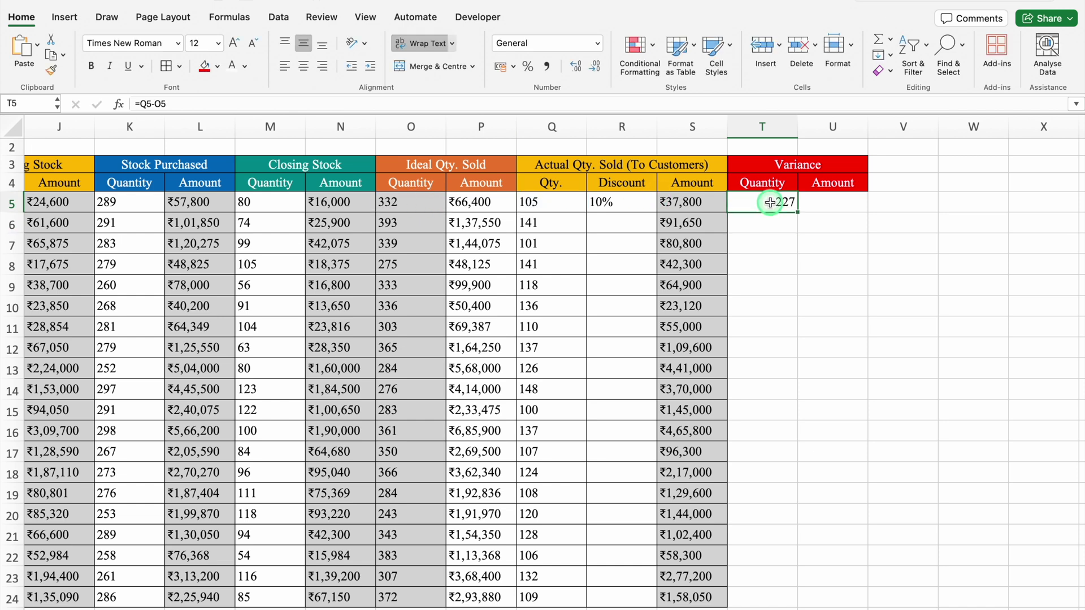
{"action": "left_click", "coordinate": [303, 66]}
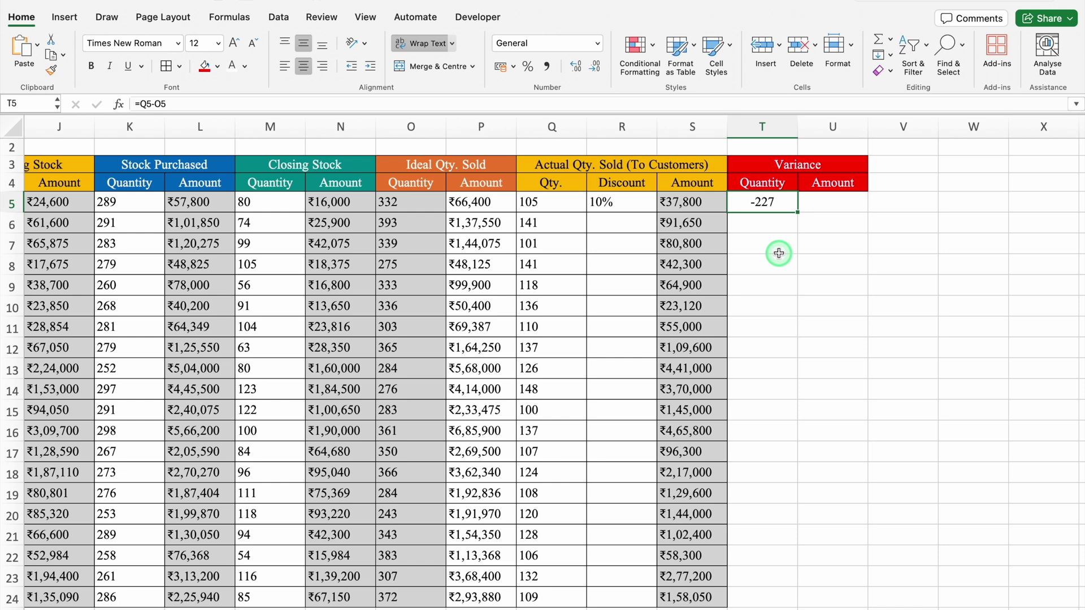
- Test the T5 variance formula by setting the first item's actual quantity in Q5 to 330
{"action": "key", "text": "Left"}
{"action": "key", "text": "Left"}
{"action": "key", "text": "Left"}
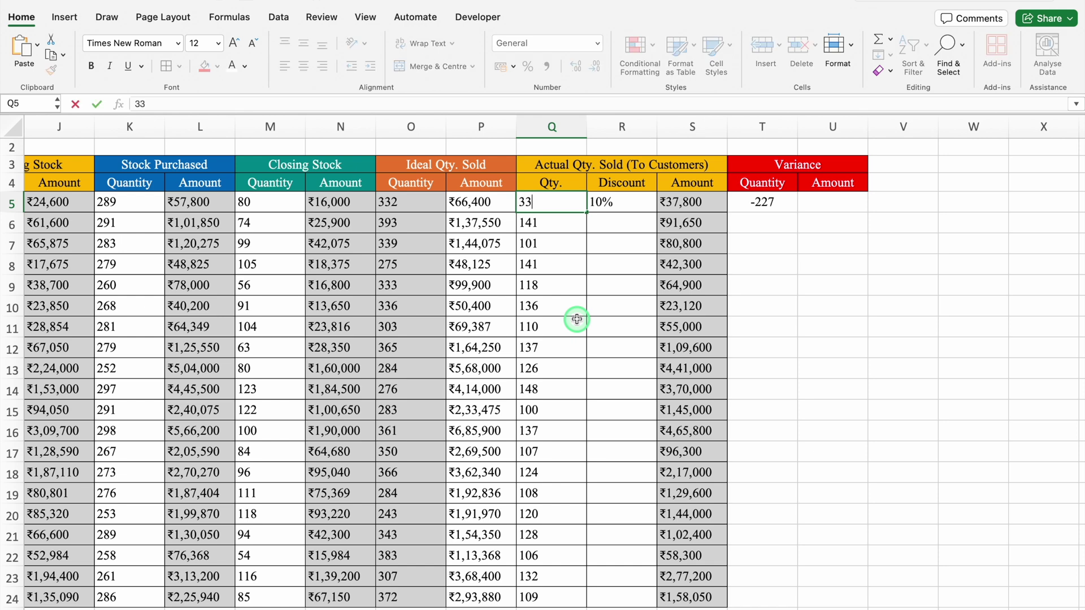
{"action": "key", "text": "Return"}
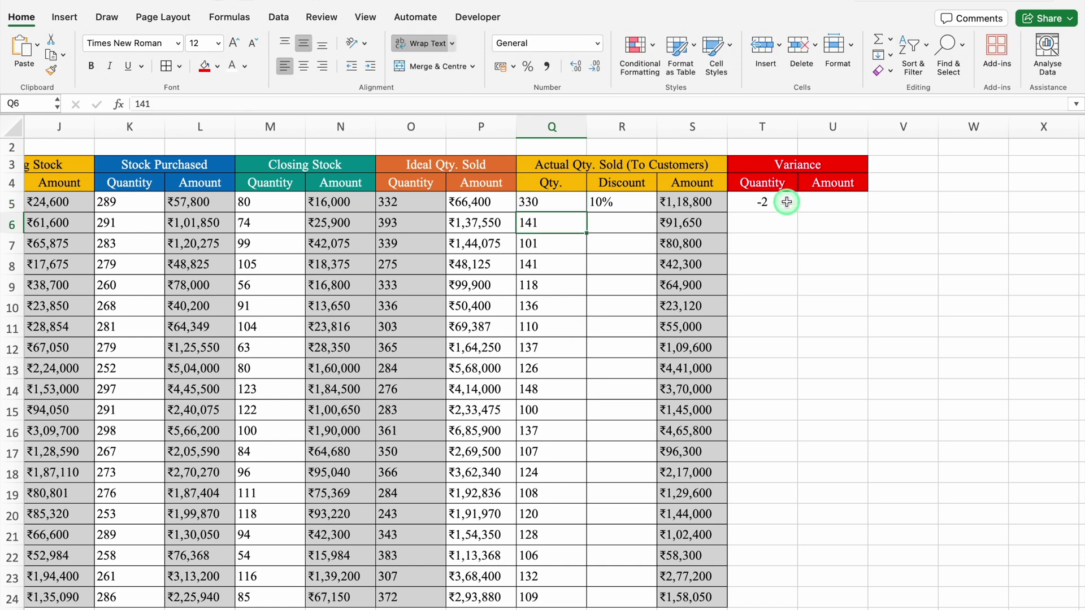
- Fill the T5 formula down for all items and shade the Variance Quantity column light grey
{"action": "left_click", "coordinate": [786, 201]}
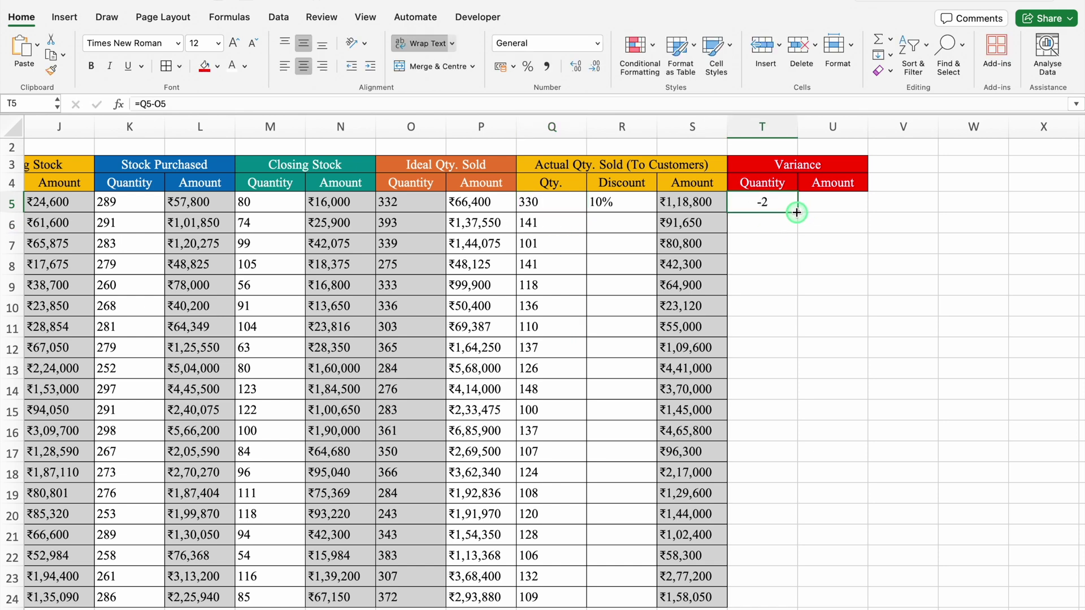
{"action": "double_click", "coordinate": [797, 213]}
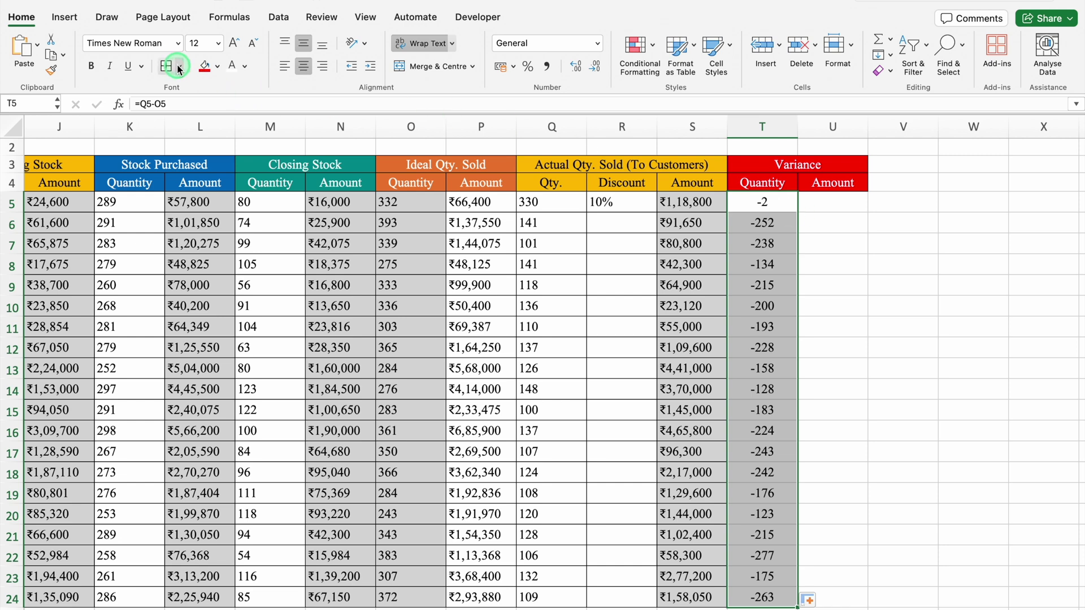
{"action": "left_click", "coordinate": [218, 68]}
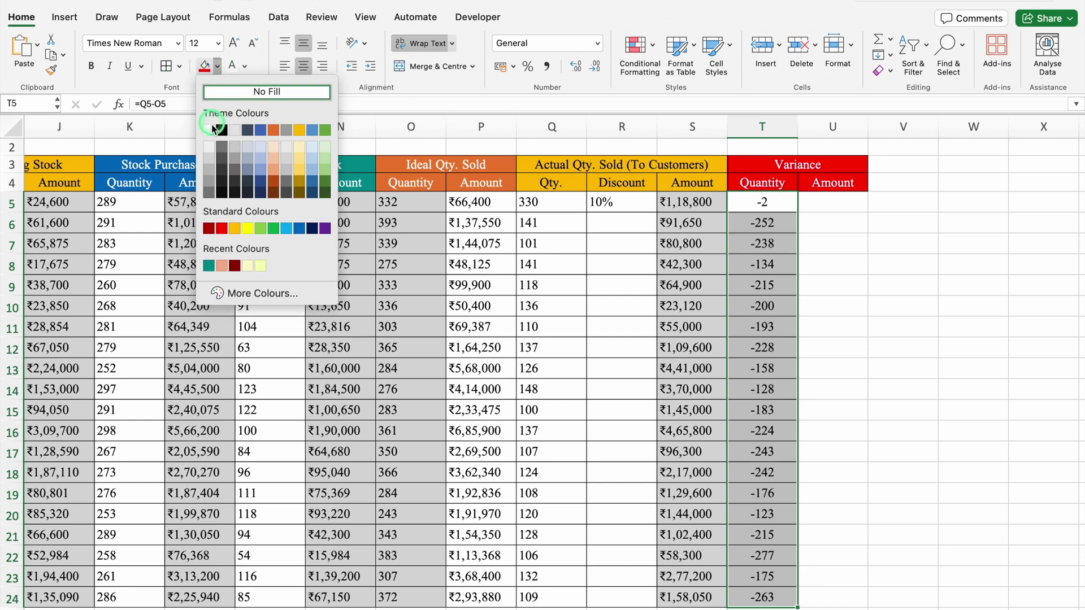
{"action": "left_click", "coordinate": [209, 161]}
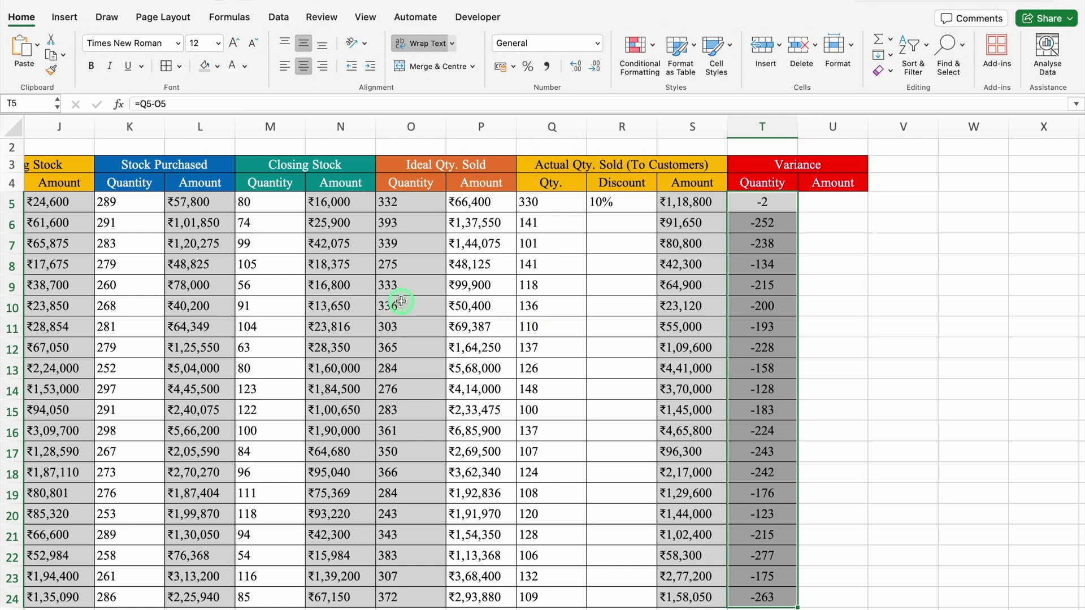
- Copy the Ideal Qty. Sold quantities and paste them as values only into the actual Qty. column from Q5
{"action": "left_click_drag", "start_coordinate": [411, 202], "coordinate": [418, 597]}
{"action": "key", "text": "super+c"}
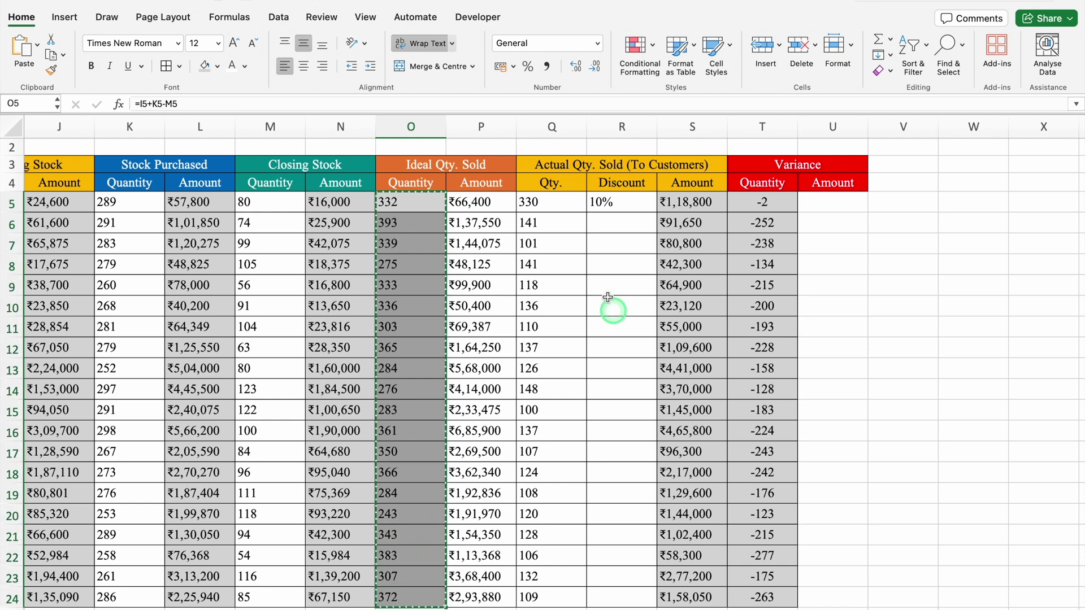
{"action": "left_click", "coordinate": [552, 208]}
{"action": "right_click", "coordinate": [551, 208]}
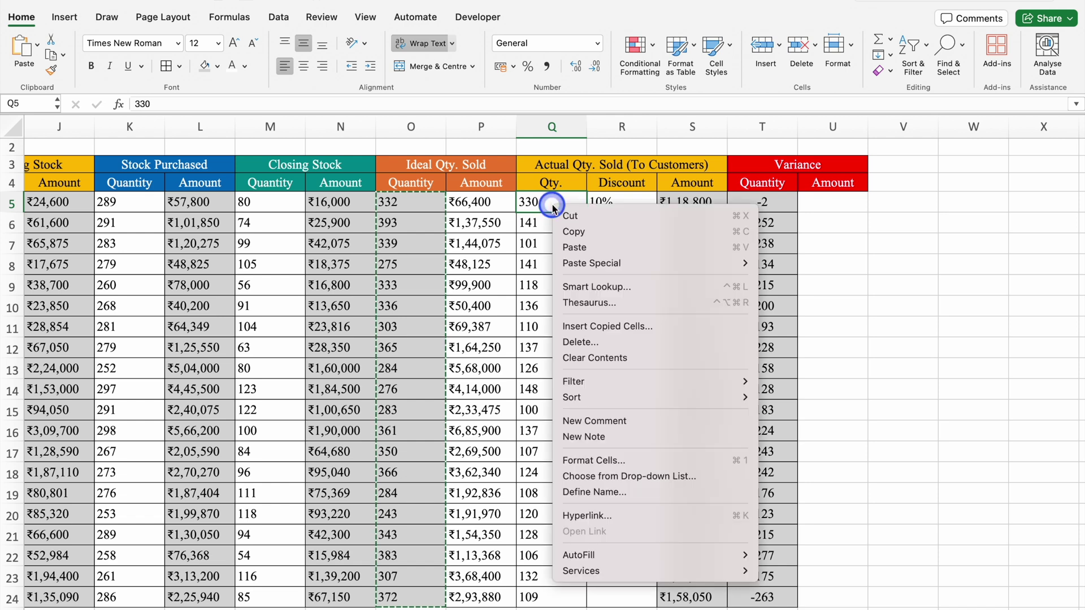
{"action": "mouse_move", "coordinate": [622, 265]}
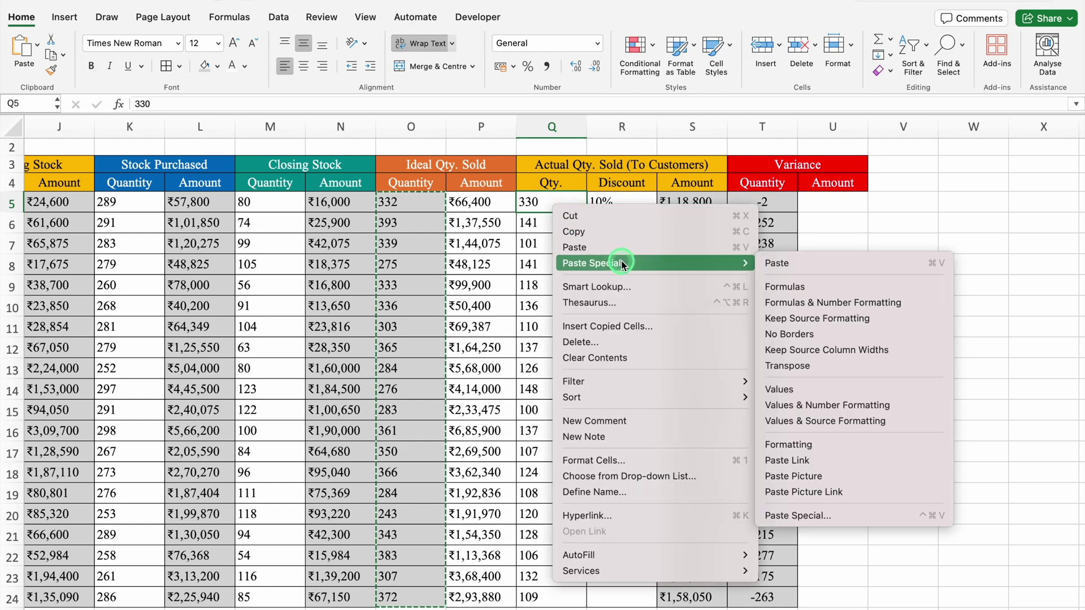
{"action": "left_click", "coordinate": [782, 389]}
- Set the actual quantities to 200 in Q8, 270 in Q14 and 350 in Q18
{"action": "left_click", "coordinate": [551, 265]}
{"action": "type", "text": "200"}
{"action": "key", "text": "Return"}
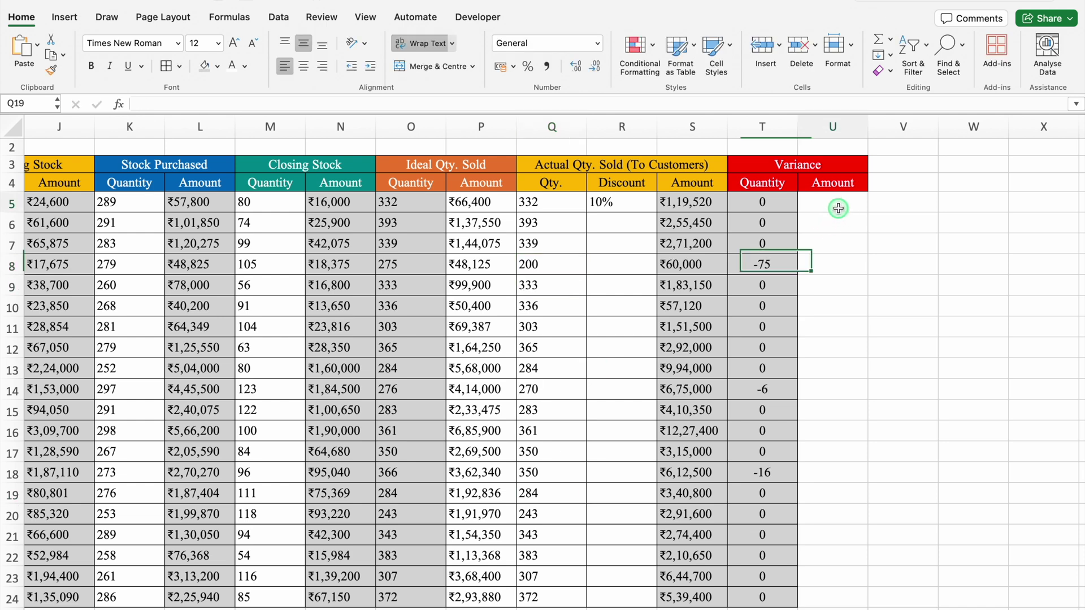
- Enter the variance amount formula =T5*F5 in U5, multiplying the quantity variance by the purchase price
{"action": "left_click", "coordinate": [837, 209]}
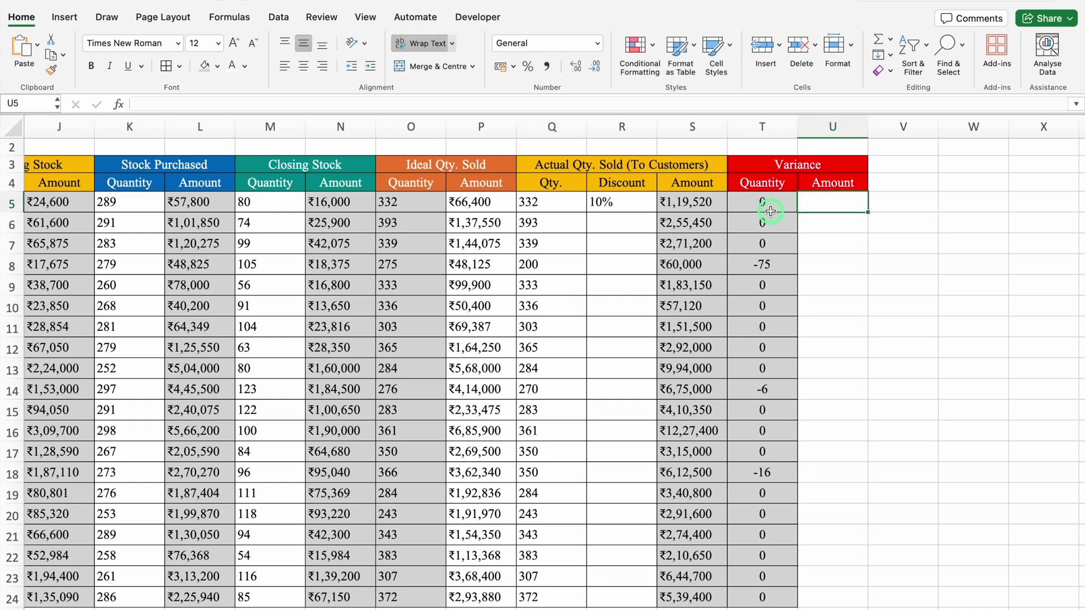
{"action": "type", "text": "="}
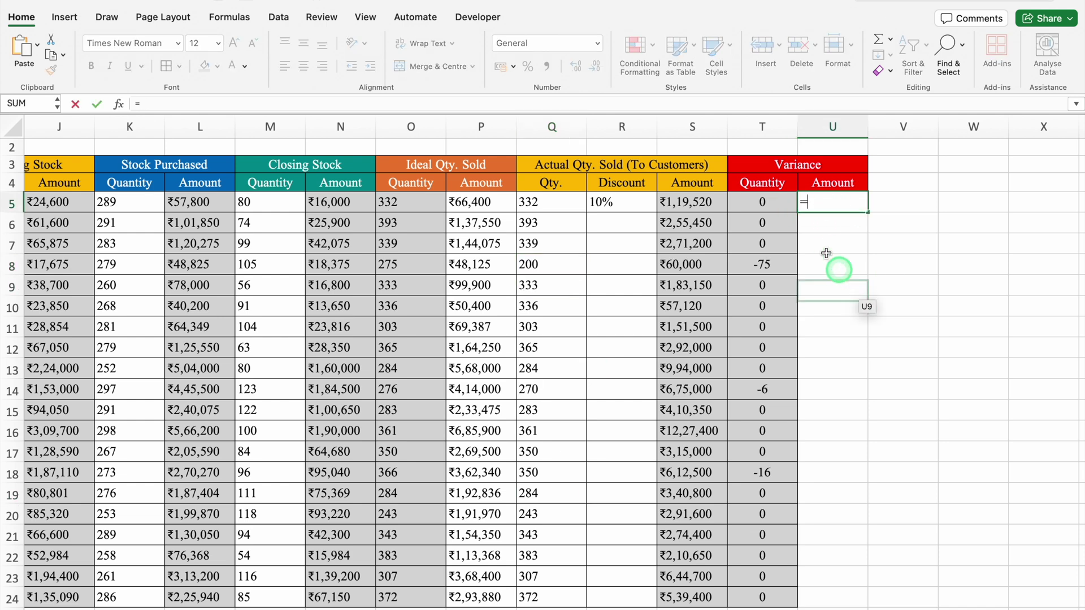
{"action": "left_click", "coordinate": [777, 202]}
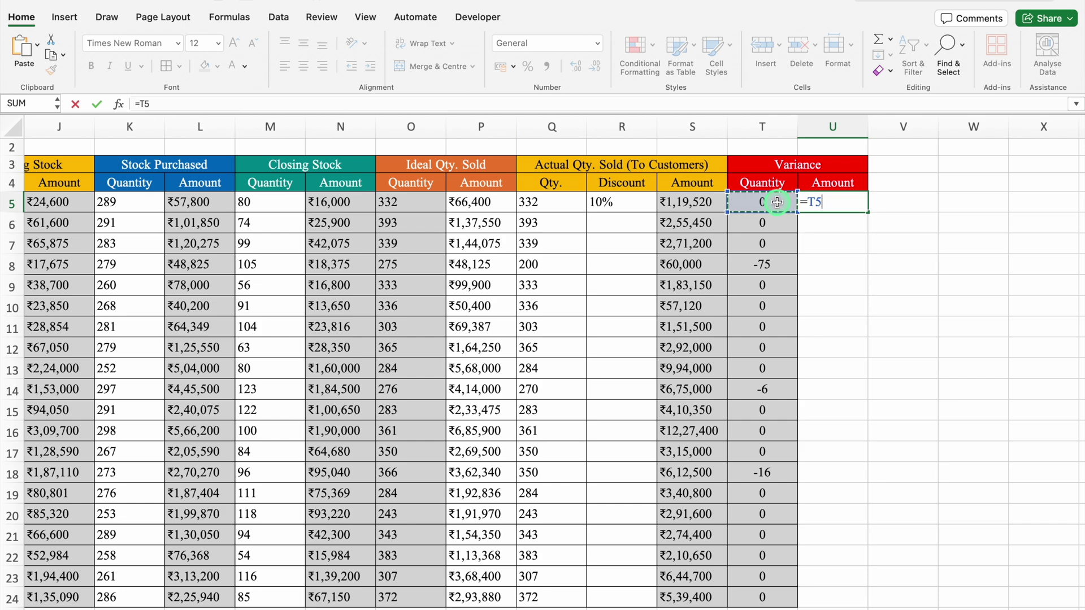
{"action": "type", "text": "*"}
{"action": "scroll", "coordinate": [755, 606], "scroll_direction": "left", "scroll_amount": 10}
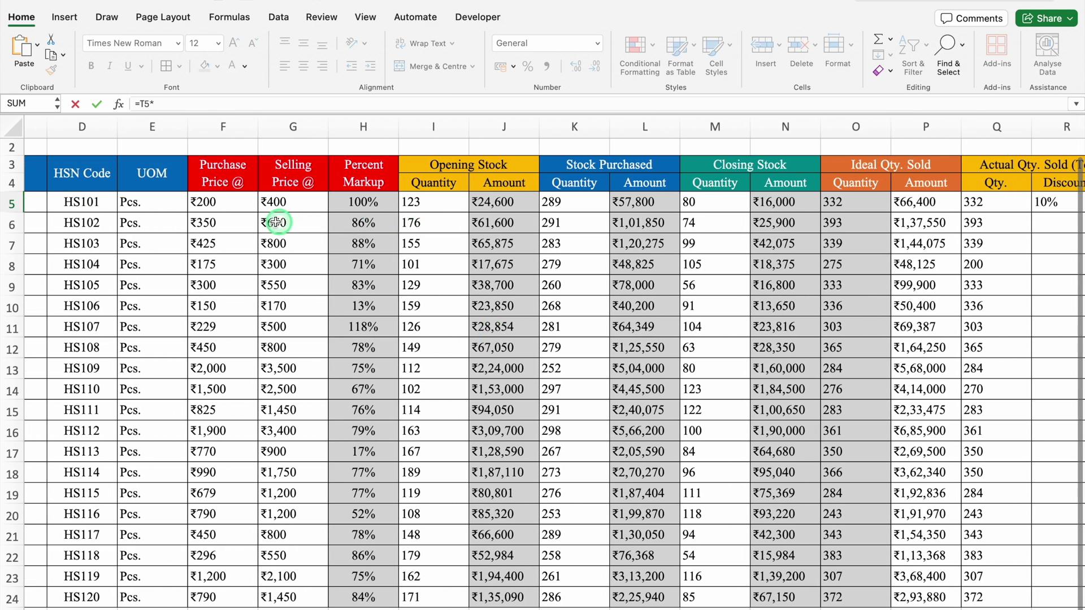
{"action": "left_click", "coordinate": [235, 206]}
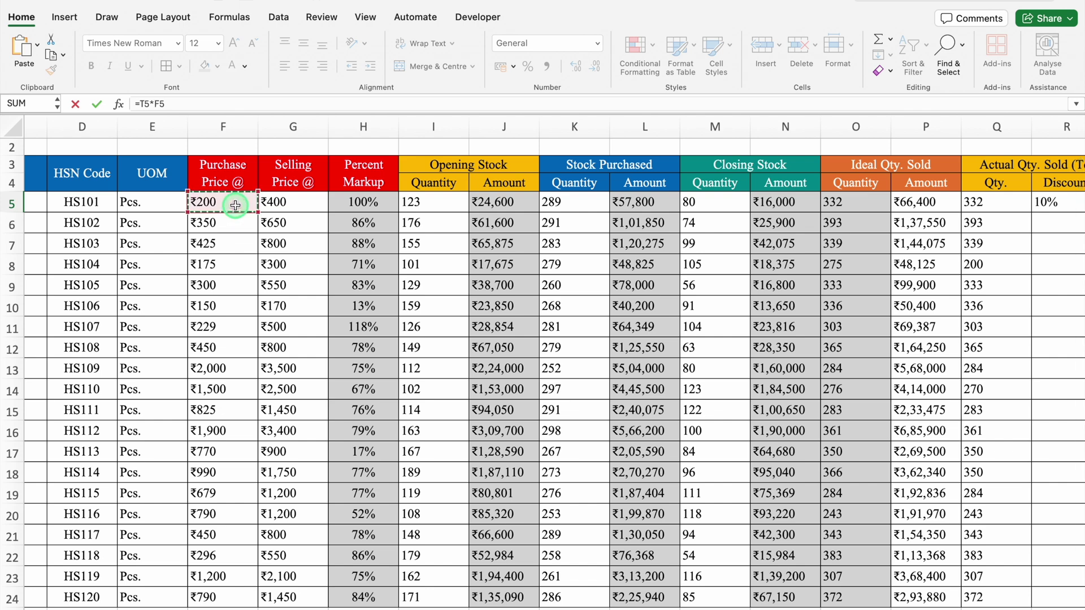
{"action": "key", "text": "Return"}
- Centre U5 and fill its formula down the Variance Amount column for all items
{"action": "scroll", "coordinate": [748, 606], "scroll_direction": "right", "scroll_amount": 3}
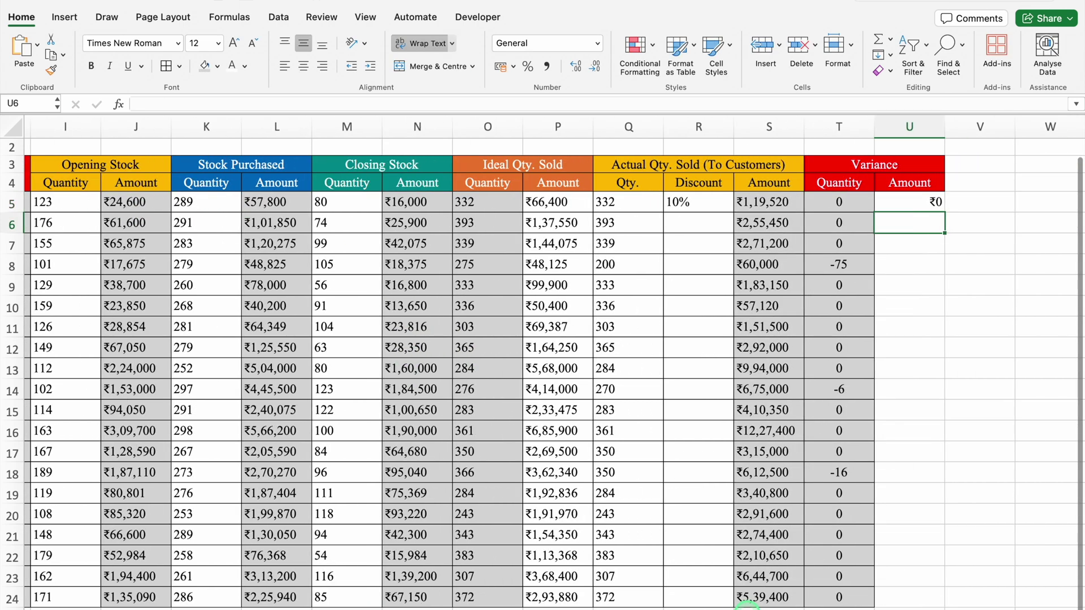
{"action": "left_click", "coordinate": [904, 201]}
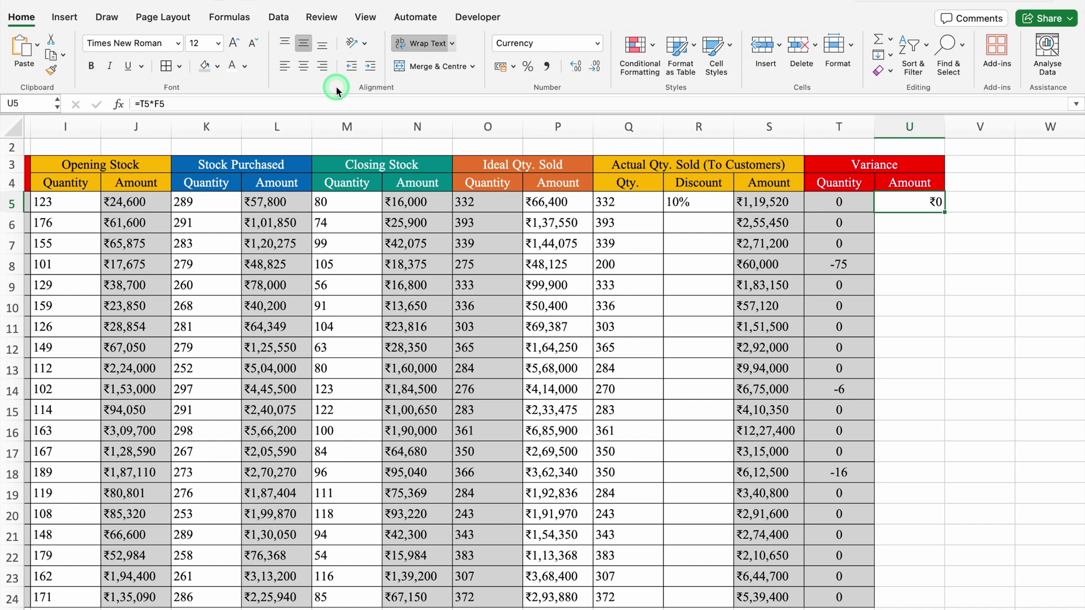
{"action": "left_click", "coordinate": [304, 66]}
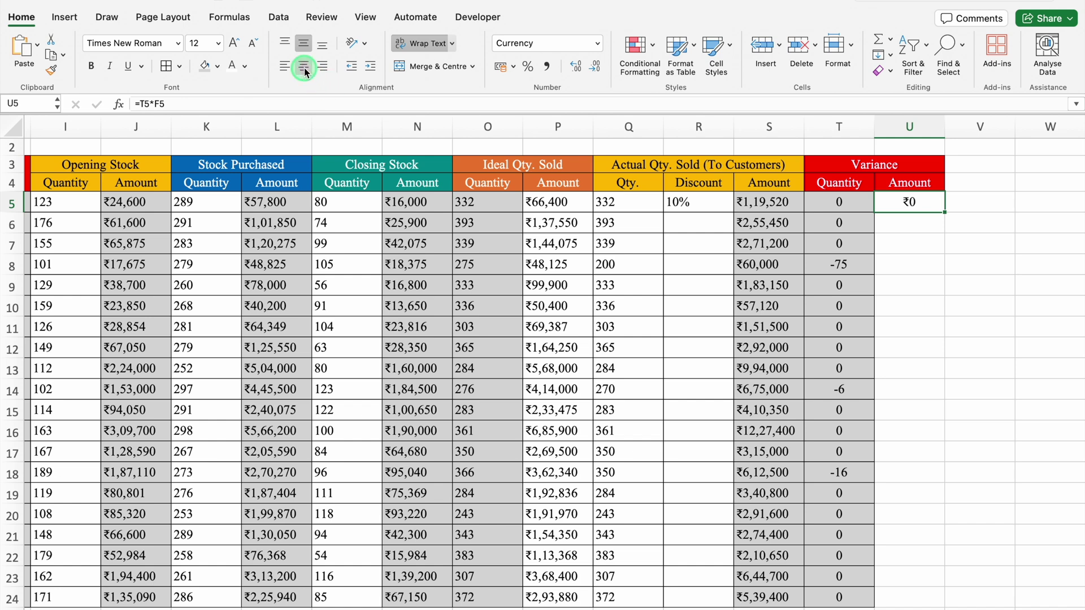
{"action": "double_click", "coordinate": [942, 214]}
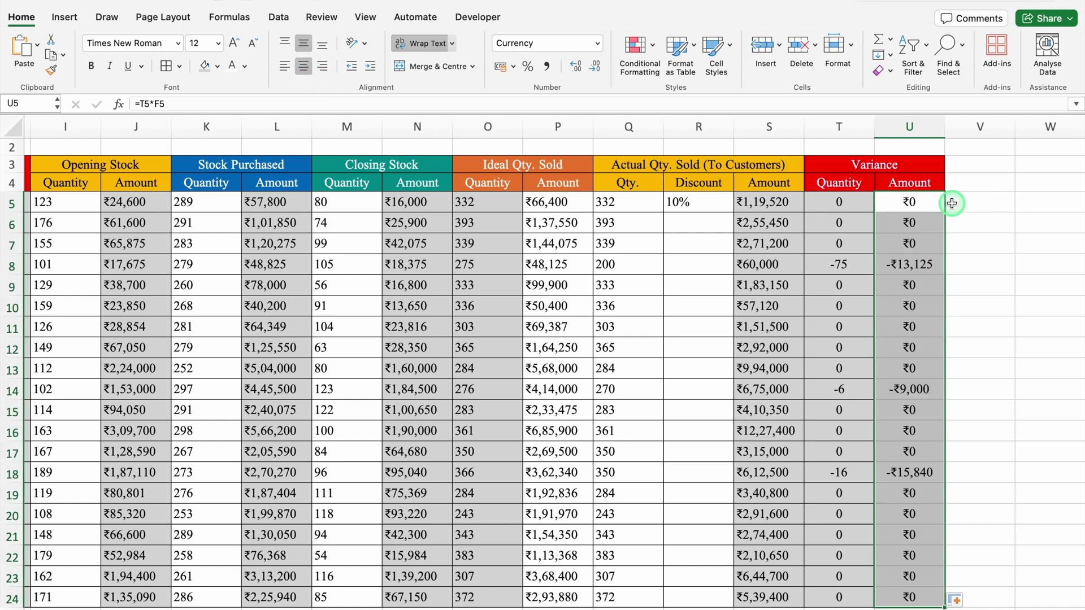
- Add borders to the filled Variance Amount cells from U5 down
{"action": "left_click", "coordinate": [167, 67]}
{"action": "key", "text": "Up"}
{"action": "key", "text": "Up"}
{"action": "key", "text": "Right"}
{"action": "key", "text": "Right"}
{"action": "key", "text": "Right"}
{"action": "key", "text": "Right"}
{"action": "key", "text": "Right"}
{"action": "key", "text": "Right"}
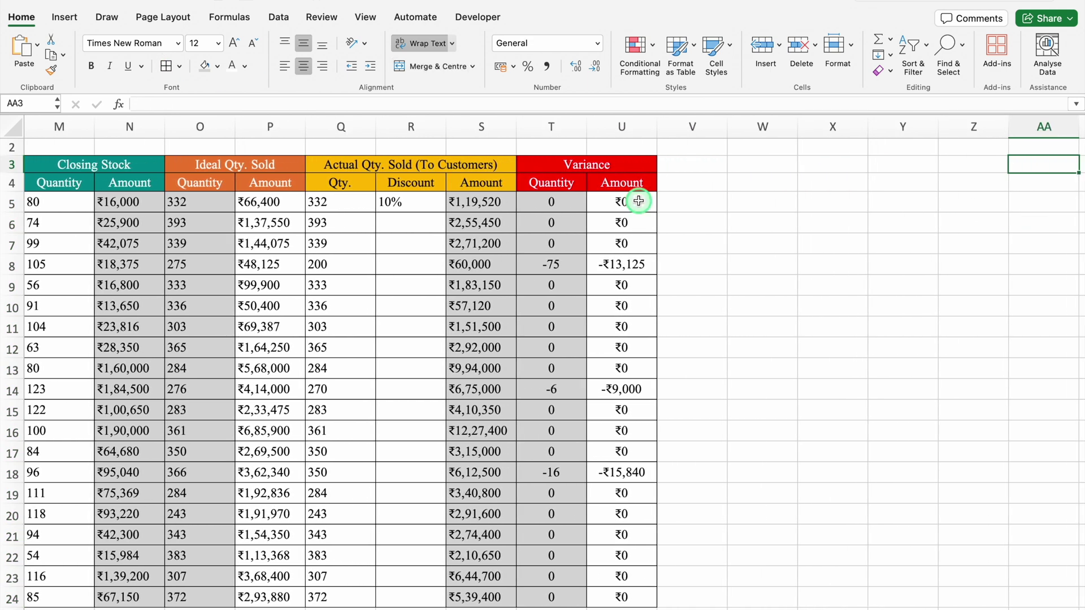
- Format the Variance Amount cells from U5 down as currency with negative numbers in red parentheses
{"action": "left_click", "coordinate": [638, 201]}
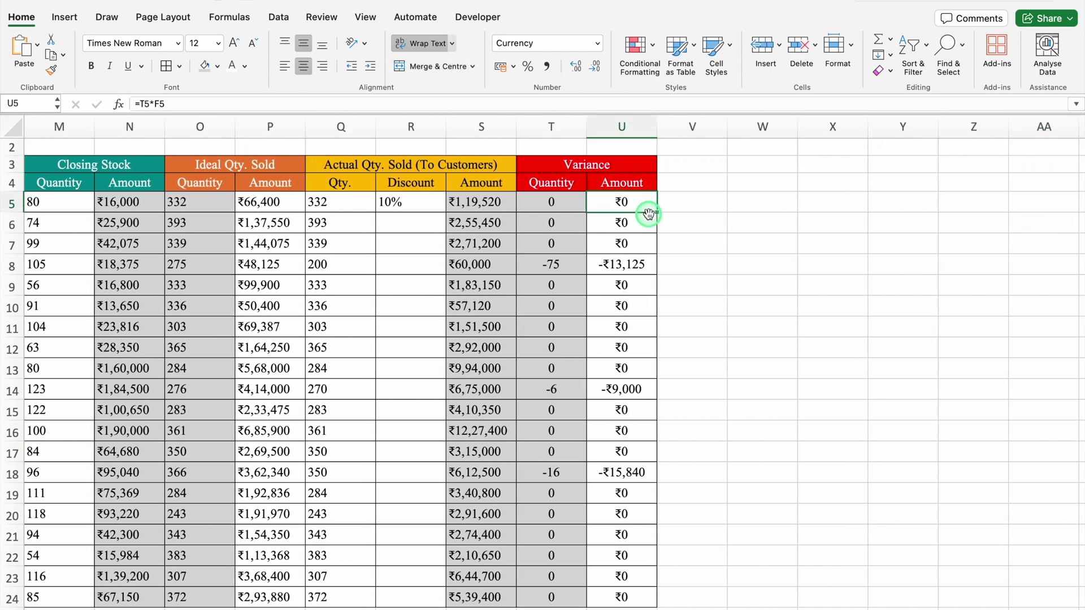
{"action": "key", "text": "ctrl+shift+Down"}
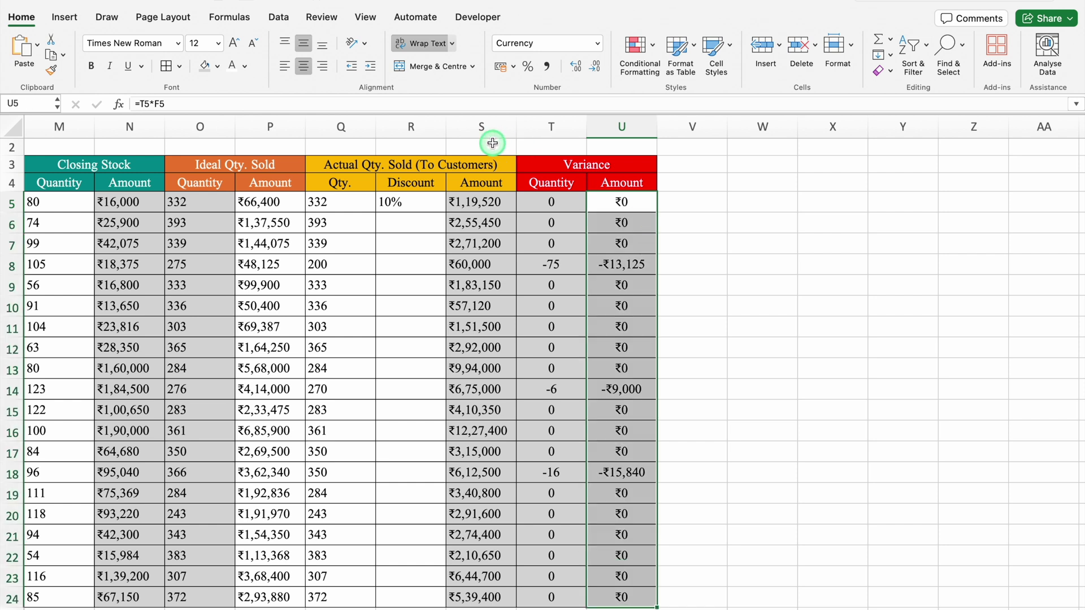
{"action": "key", "text": "super+1"}
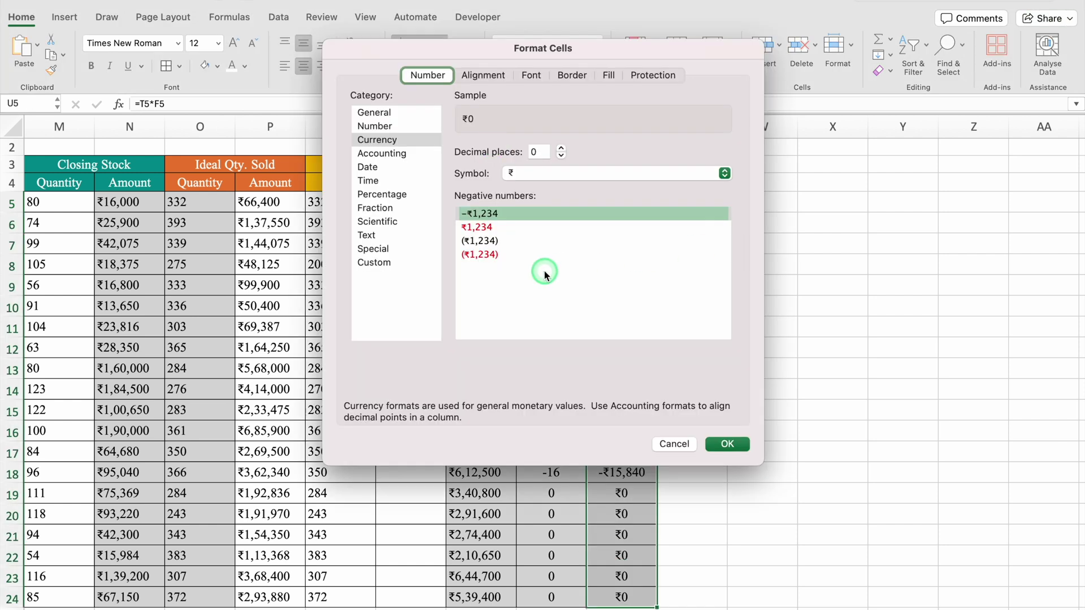
{"action": "left_click", "coordinate": [489, 255]}
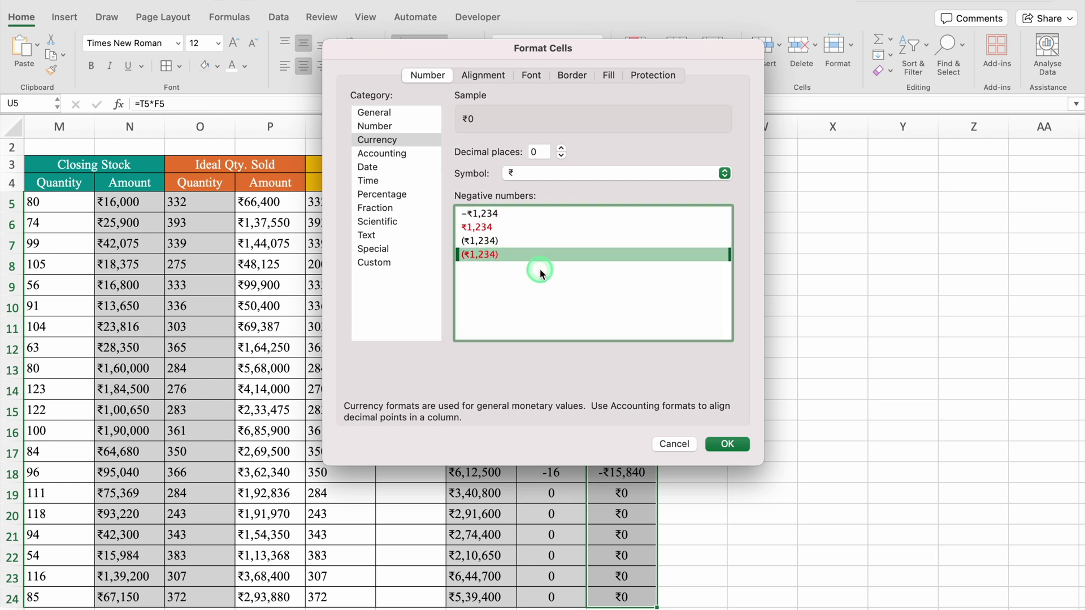
{"action": "left_click", "coordinate": [728, 444]}
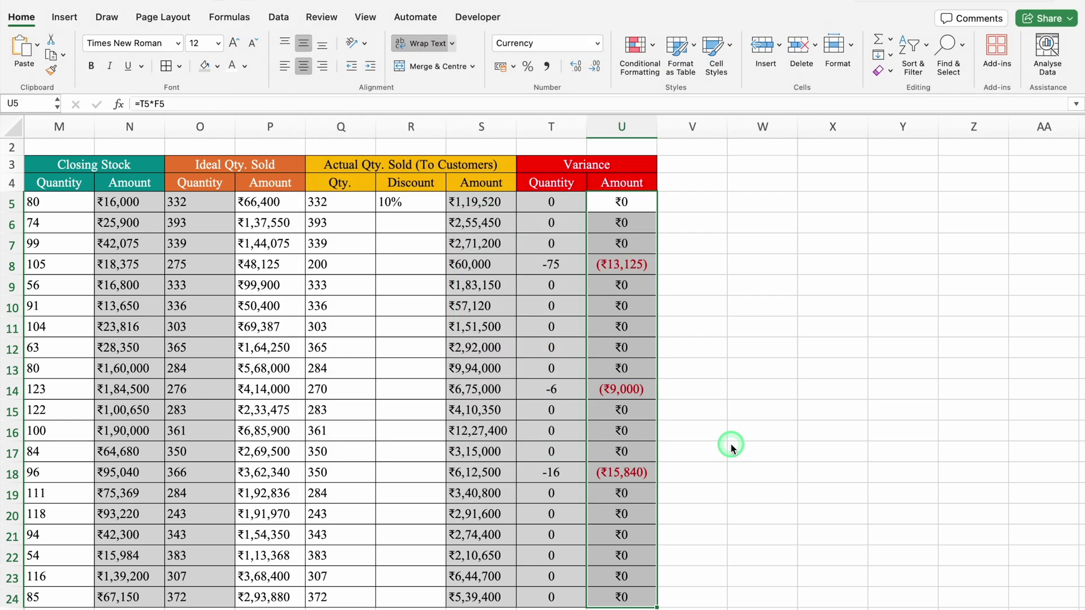
- Format the Variance Quantity cells T5:T24 as Number with 0 decimal places and negative numbers in red parentheses
{"action": "left_click", "coordinate": [558, 207]}
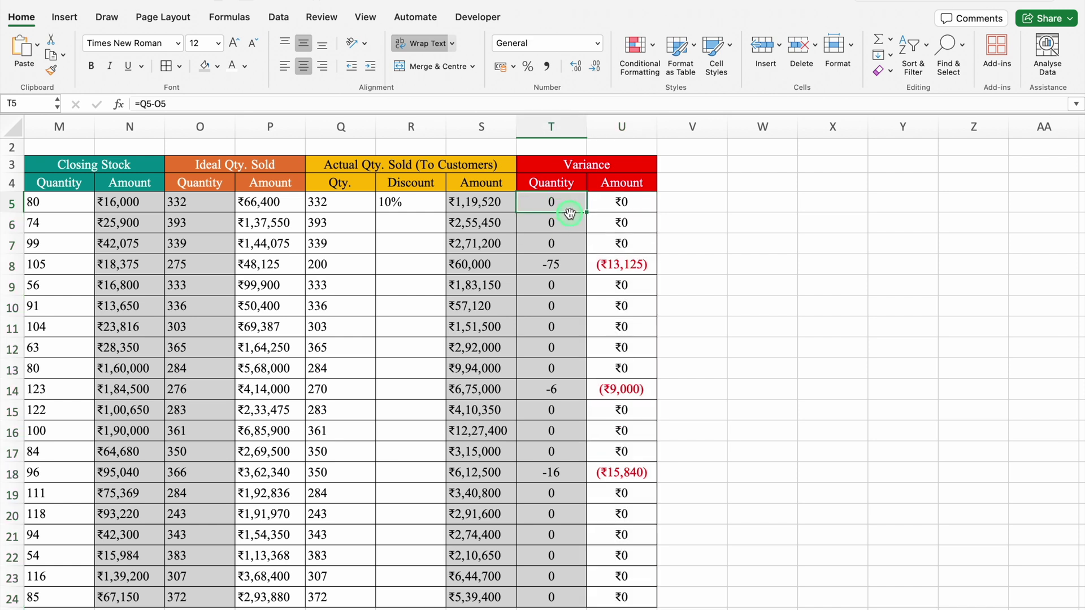
{"action": "key", "text": "ctrl+shift+Down"}
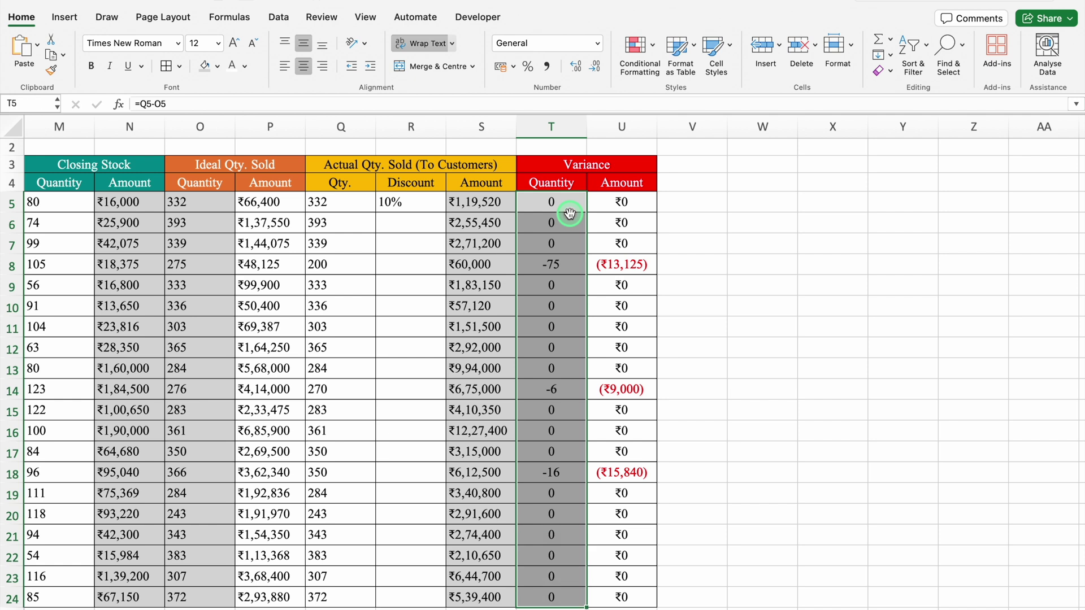
{"action": "key", "text": "super+1"}
{"action": "left_click", "coordinate": [384, 126]}
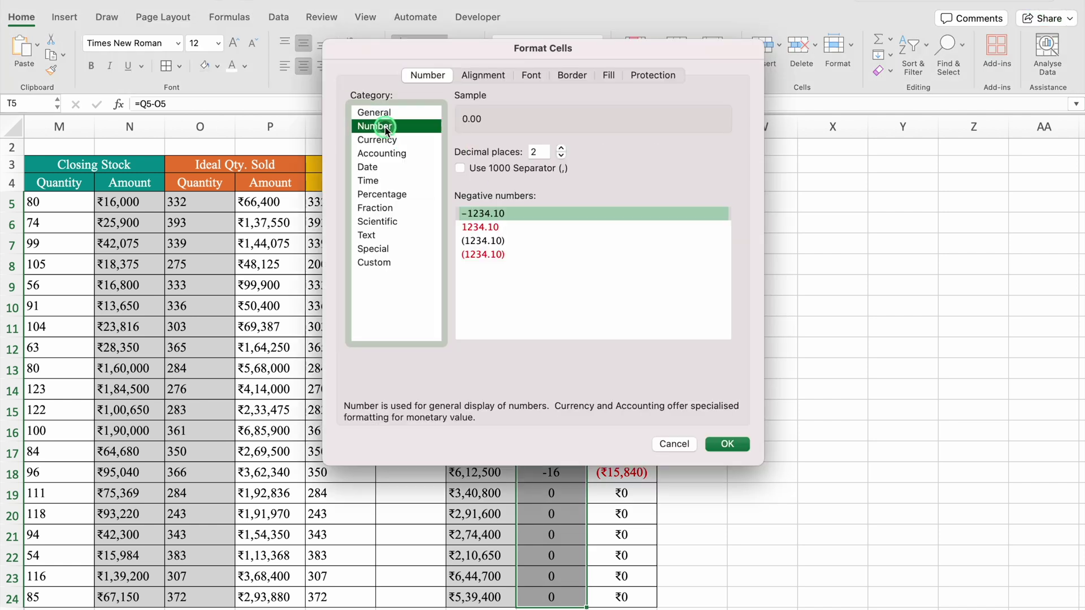
{"action": "left_click", "coordinate": [503, 257]}
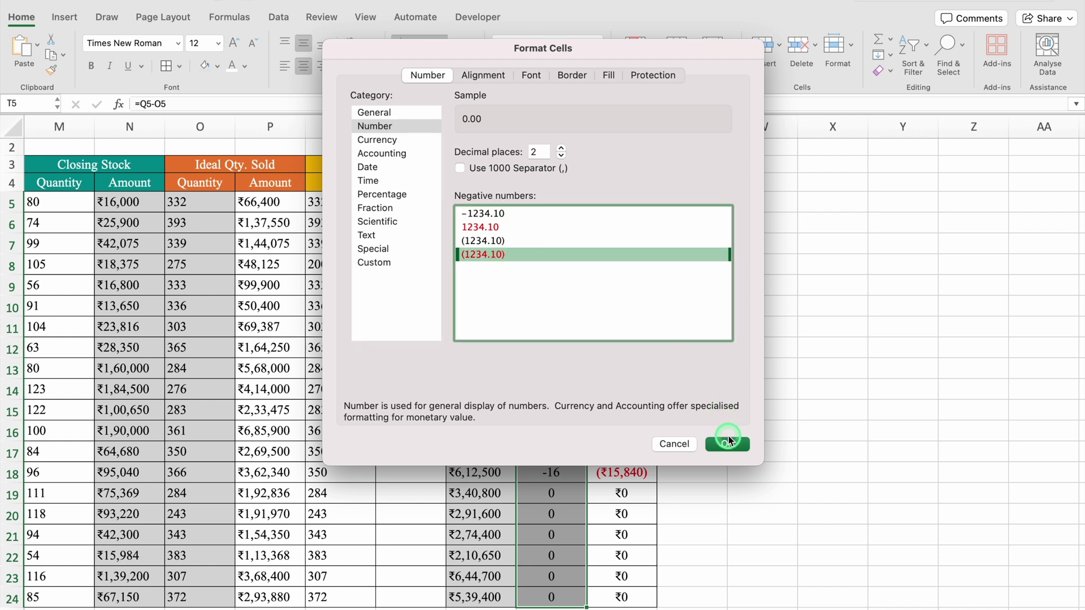
{"action": "left_click", "coordinate": [561, 156]}
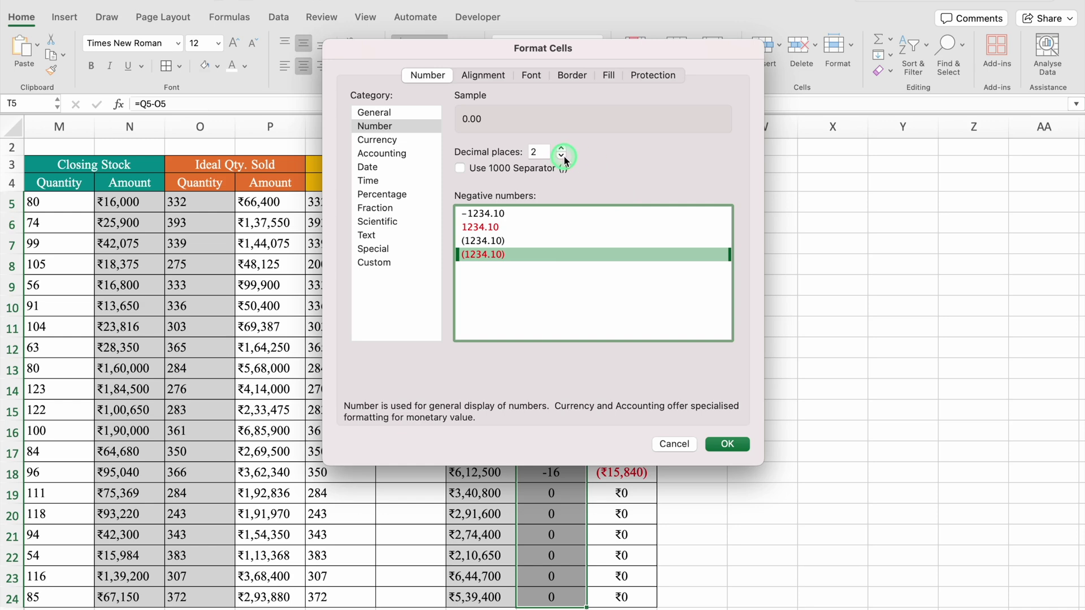
{"action": "left_click", "coordinate": [560, 156]}
{"action": "left_click", "coordinate": [727, 444]}
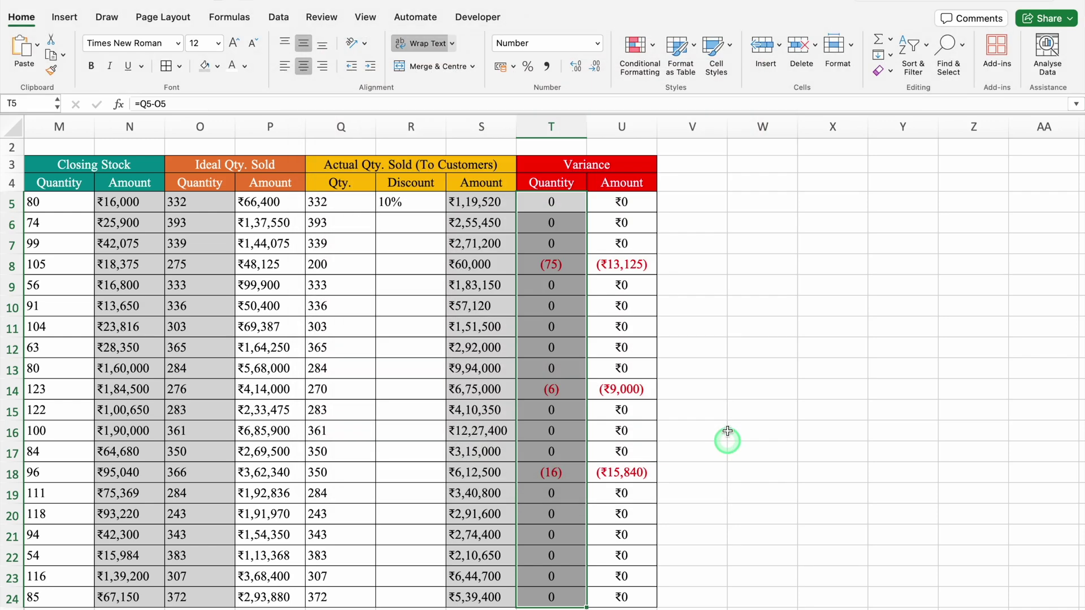
- Fill the Variance Amount cells U5:U24 with the same grey as the Variance Quantity cells
{"action": "left_click", "coordinate": [759, 243]}
{"action": "left_click_drag", "start_coordinate": [621, 201], "coordinate": [639, 594]}
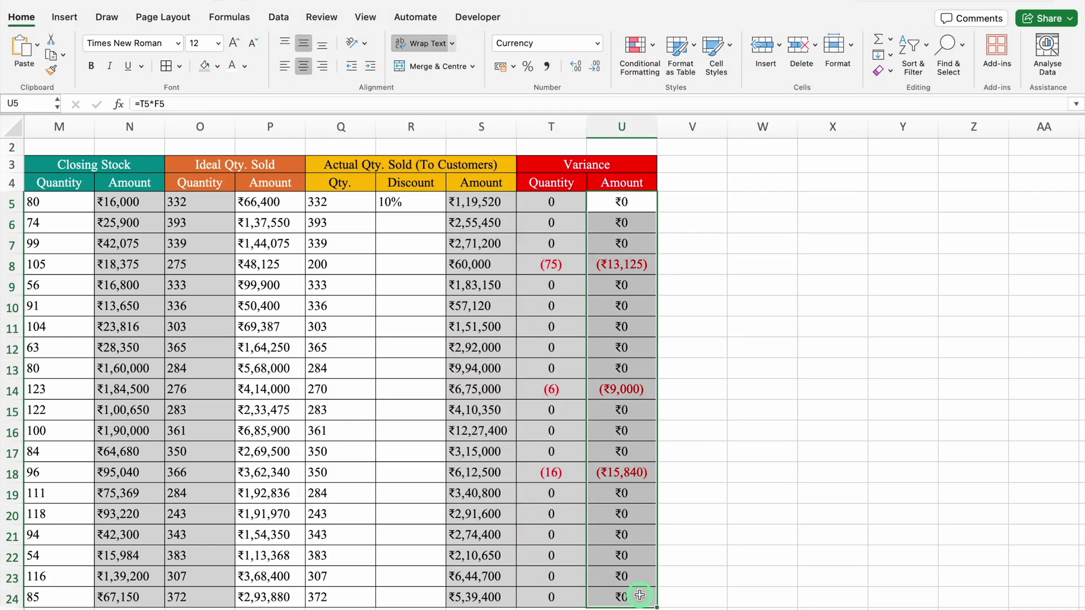
{"action": "left_click", "coordinate": [204, 66]}
- Widen column V to about twice its width and merge and centre V3:V4 for a new header
{"action": "left_click", "coordinate": [702, 167]}
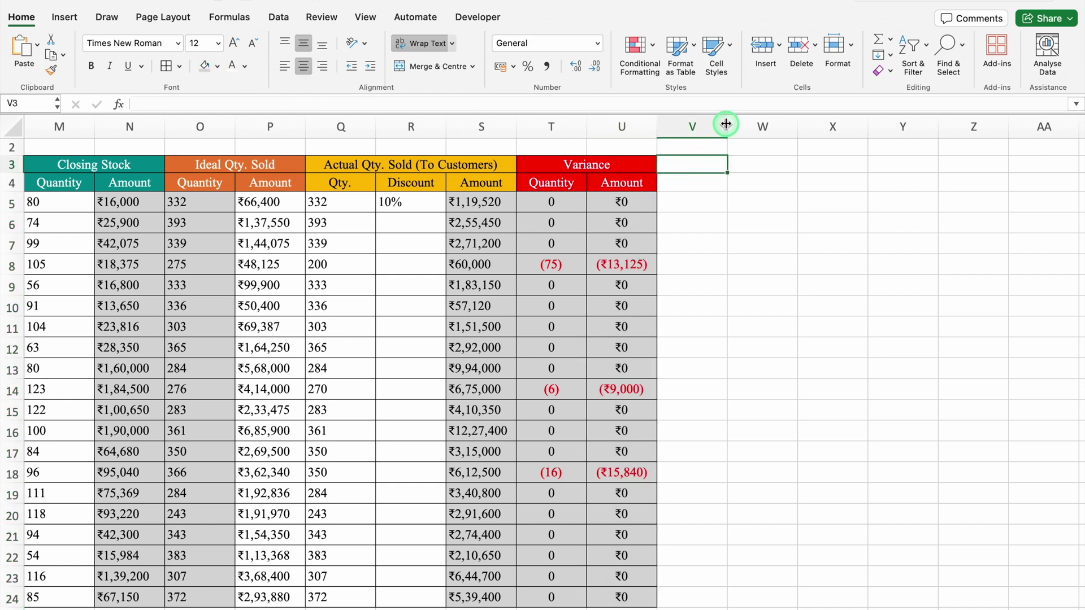
{"action": "left_click_drag", "start_coordinate": [727, 123], "coordinate": [796, 126]}
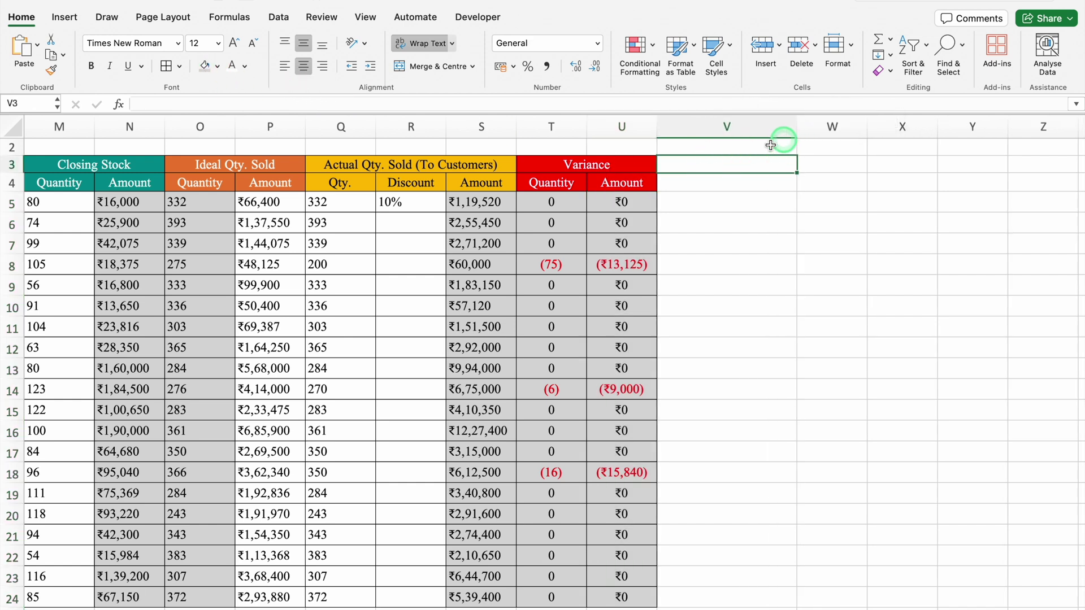
{"action": "left_click_drag", "start_coordinate": [705, 169], "coordinate": [703, 180]}
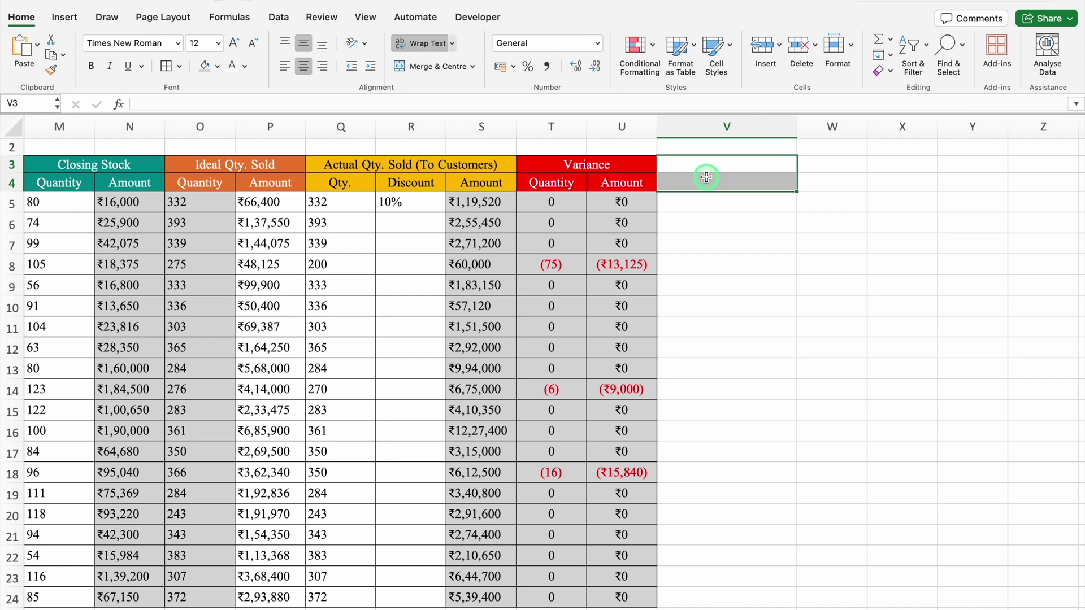
{"action": "left_click", "coordinate": [423, 66]}
- Give the merged header V3:V4 a blue fill and white font, and enter the heading Profit / Loss
{"action": "left_click", "coordinate": [217, 66]}
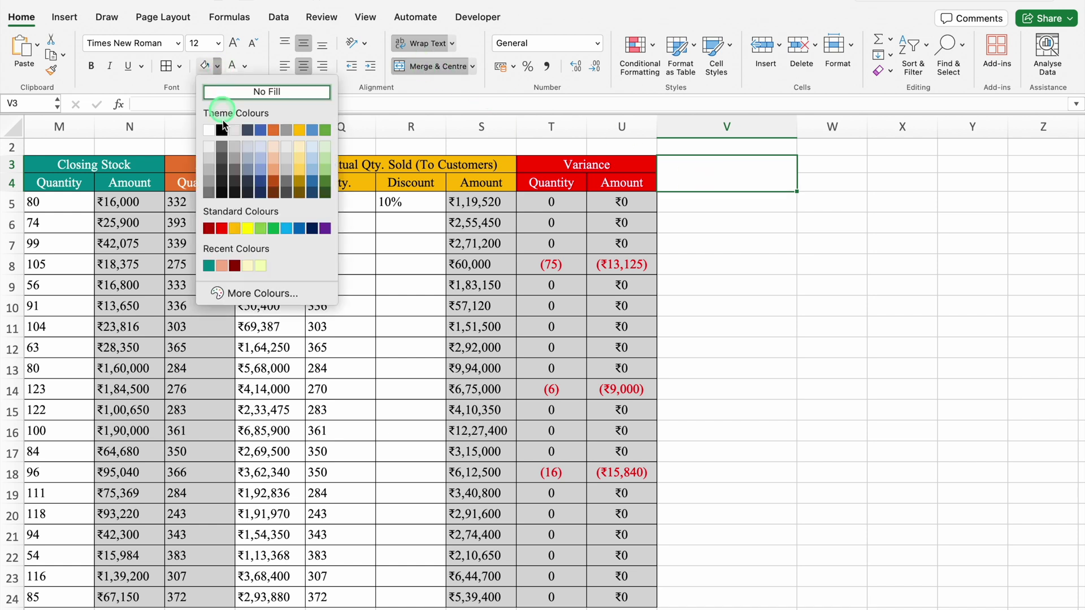
{"action": "left_click", "coordinate": [298, 227]}
{"action": "left_click", "coordinate": [231, 67]}
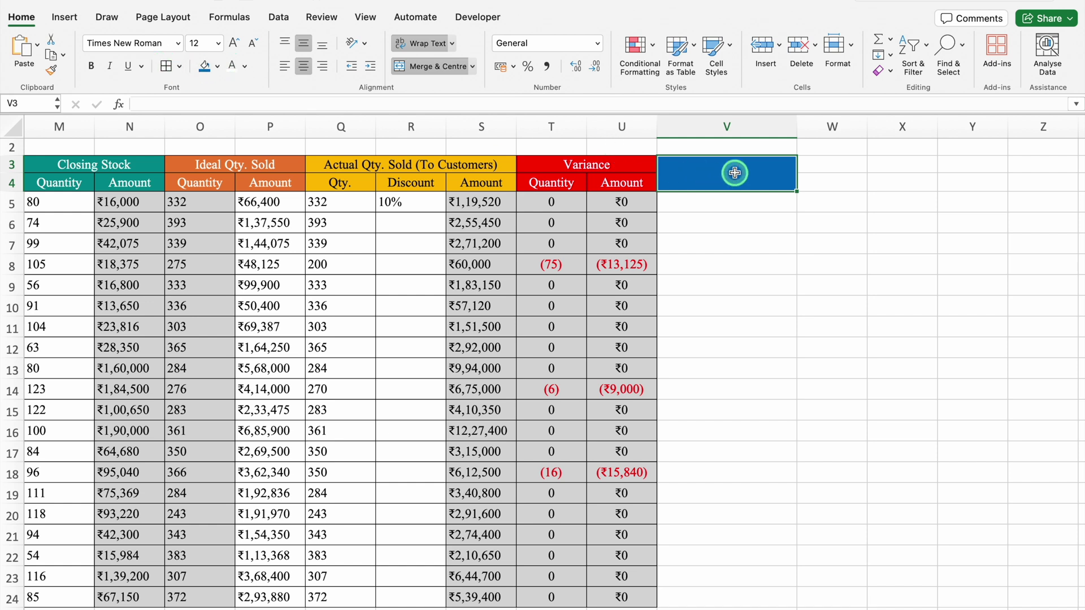
{"action": "type", "text": "Profit /"}
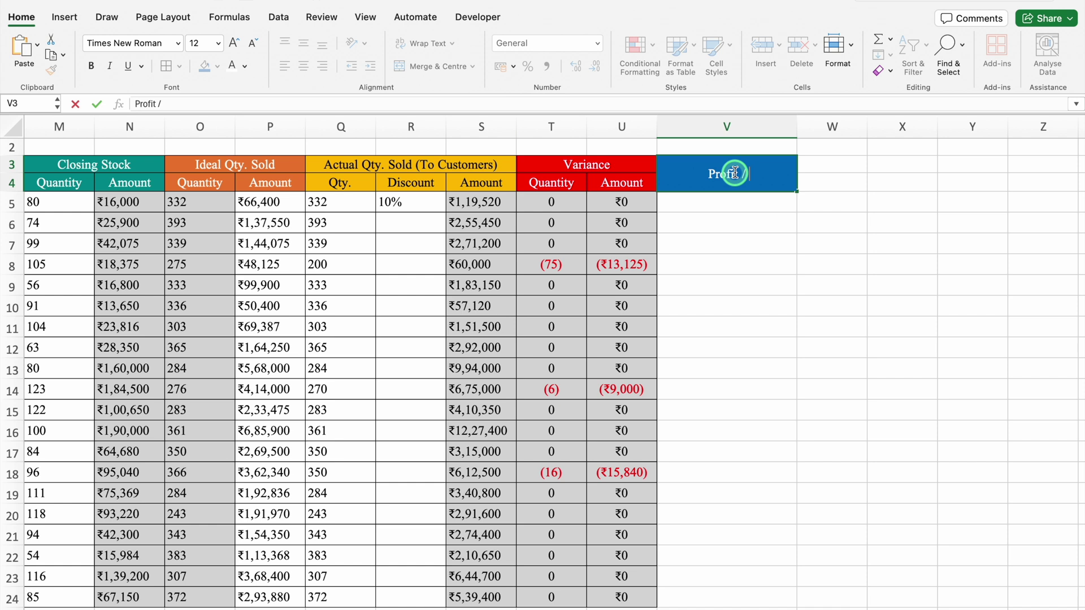
{"action": "type", "text": " Loss"}
{"action": "key", "text": "Return"}
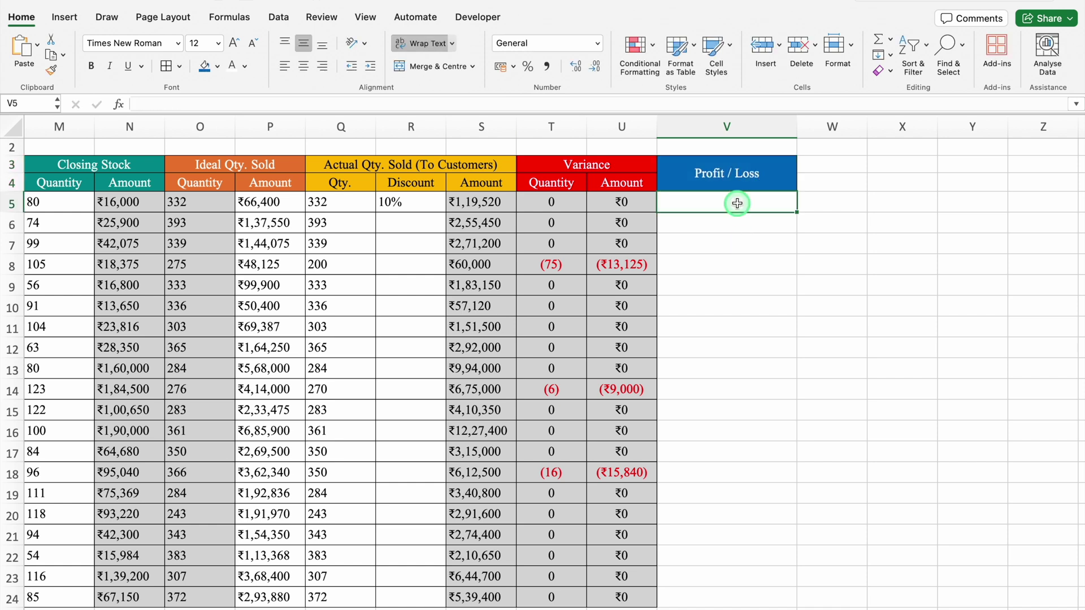
- Enter the formula =S5-P5 in V5, subtracting the ideal sold amount from the actual sold amount
{"action": "type", "text": "="}
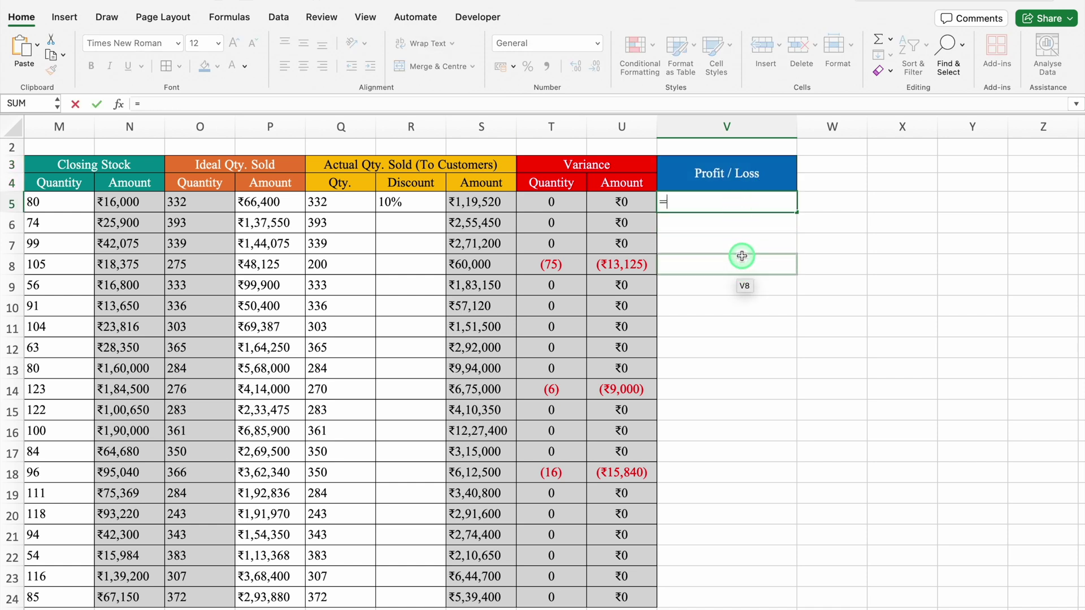
{"action": "left_click", "coordinate": [492, 199]}
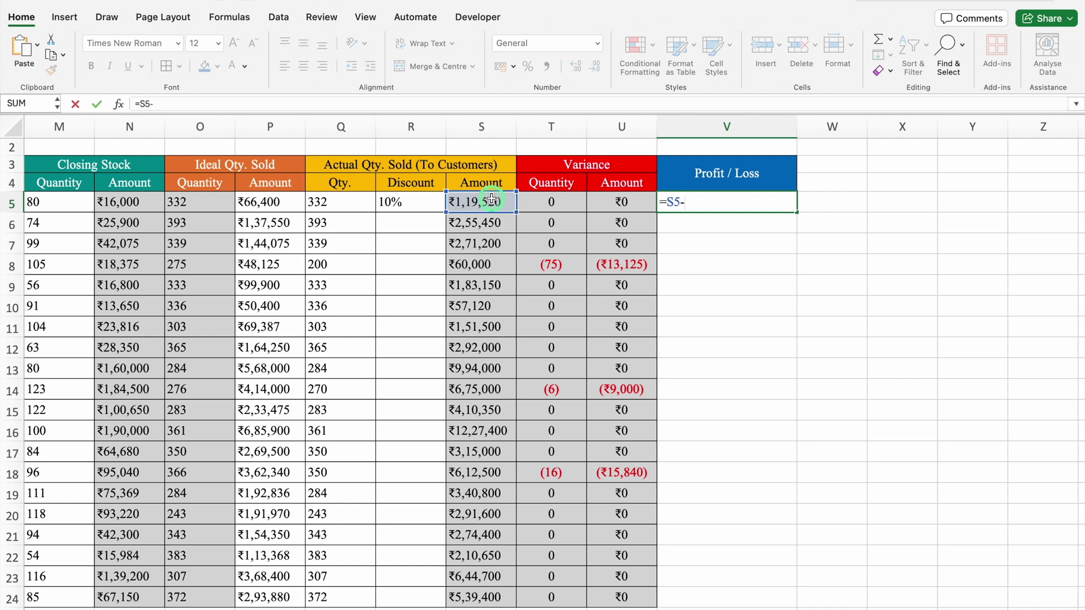
{"action": "left_click", "coordinate": [263, 202]}
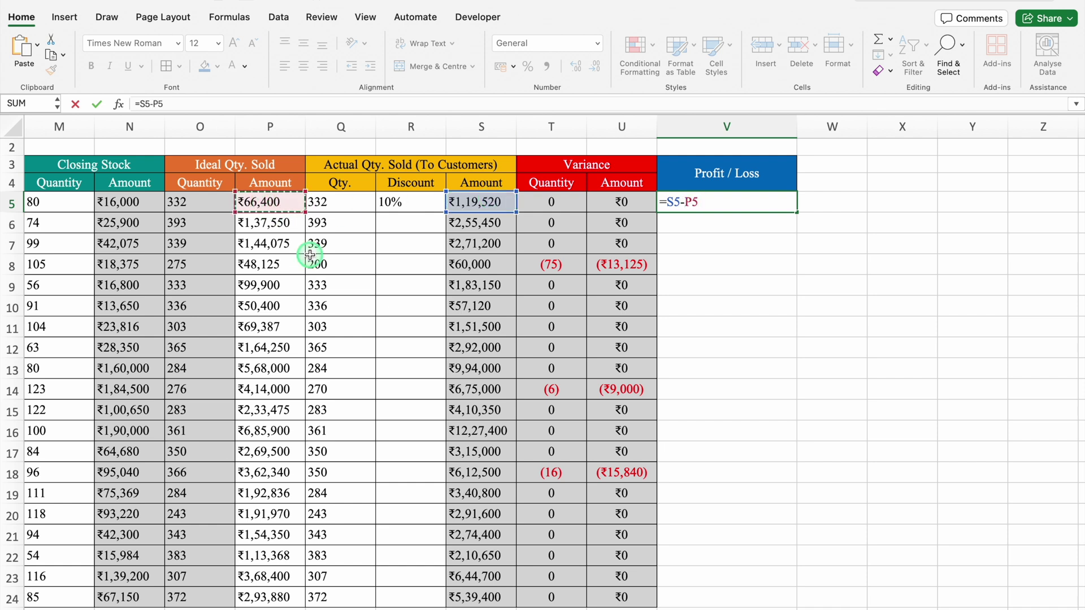
{"action": "key", "text": "Return"}
{"action": "key", "text": "Up"}
- Left-align V5, fill its formula down the Profit / Loss column to row 24, and add borders to the cells
{"action": "left_click", "coordinate": [285, 65]}
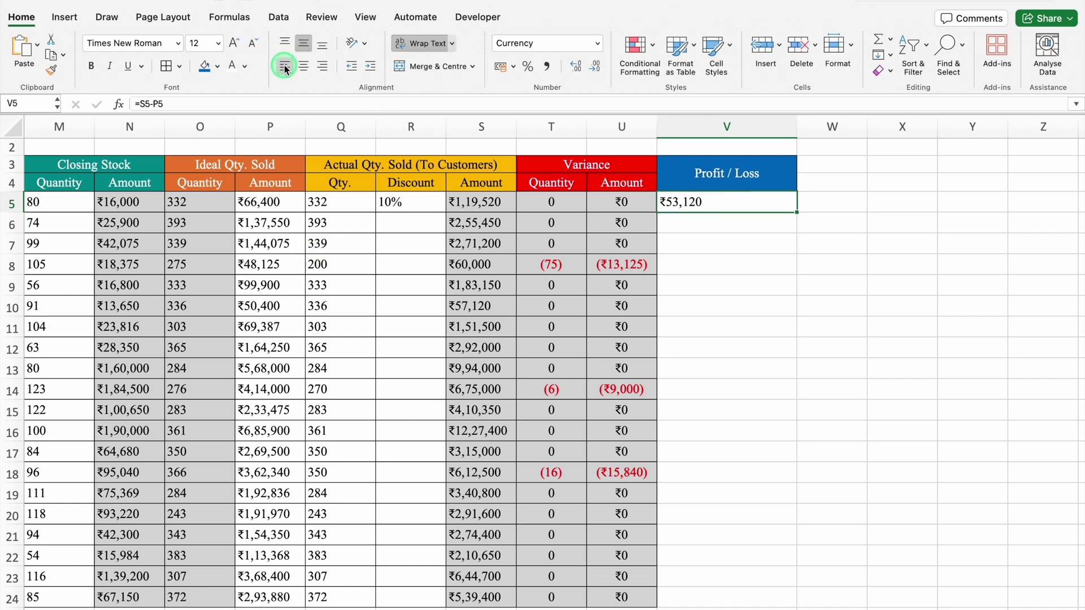
{"action": "double_click", "coordinate": [797, 213]}
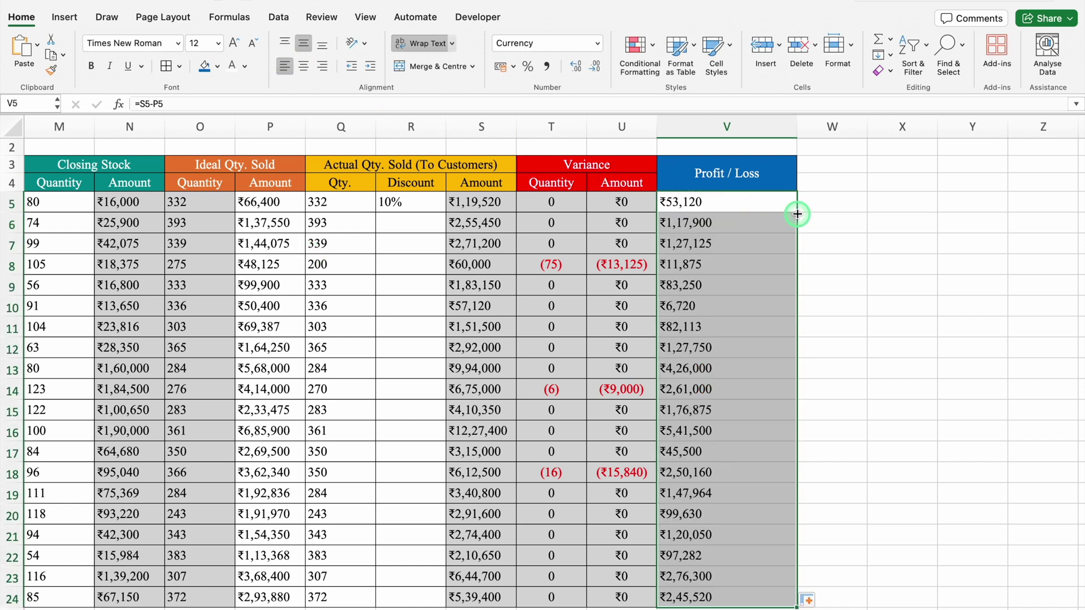
{"action": "left_click", "coordinate": [166, 66]}
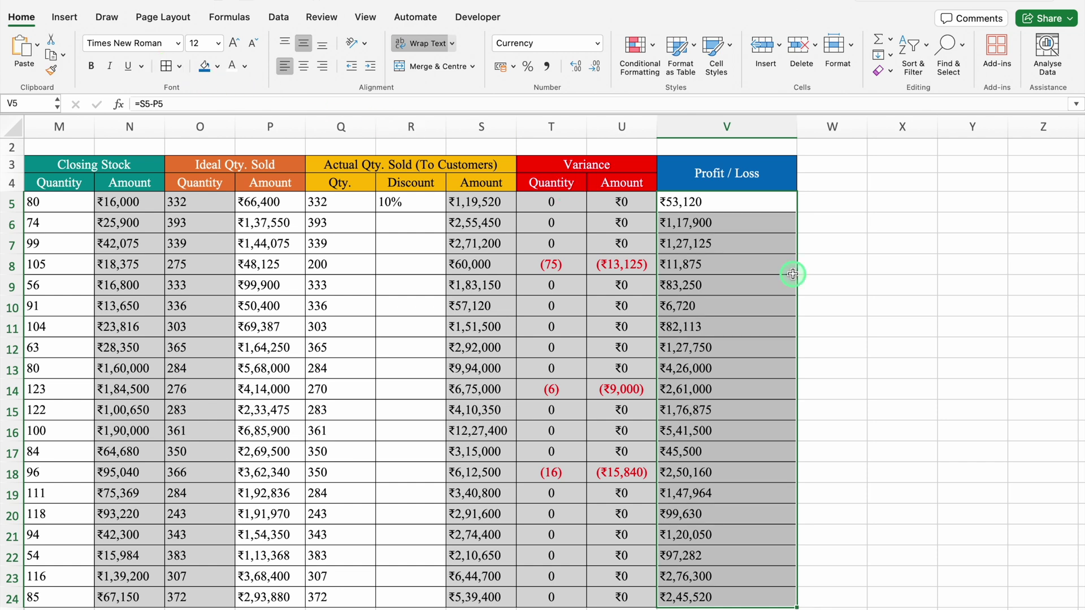
- Format the Profit / Loss cells V5:V24 as ₹ currency with negative numbers in red parentheses
{"action": "key", "text": "super+1"}
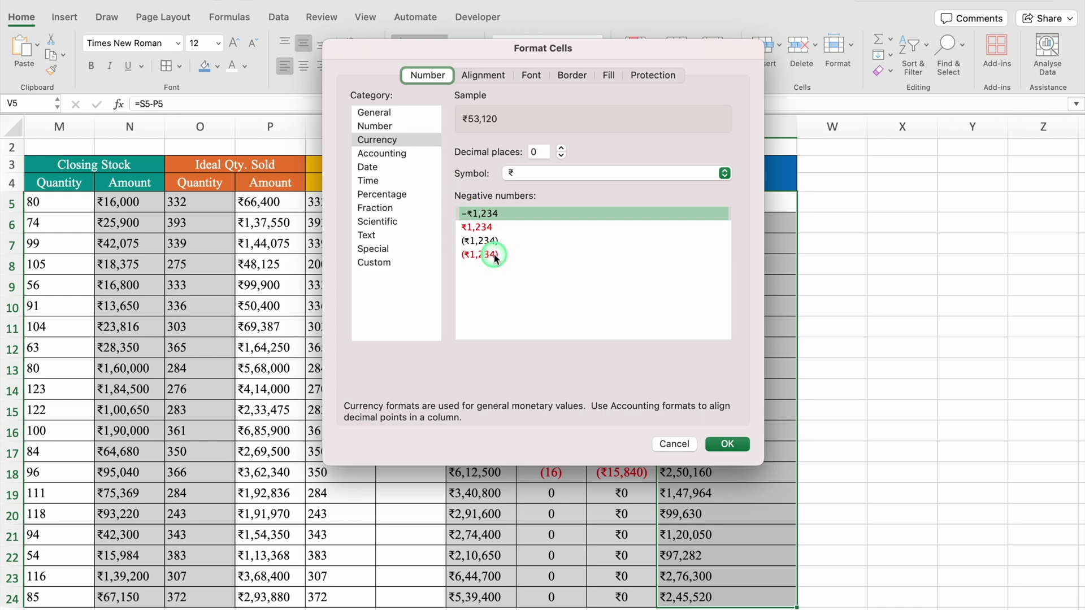
{"action": "left_click", "coordinate": [495, 256]}
{"action": "left_click", "coordinate": [726, 447]}
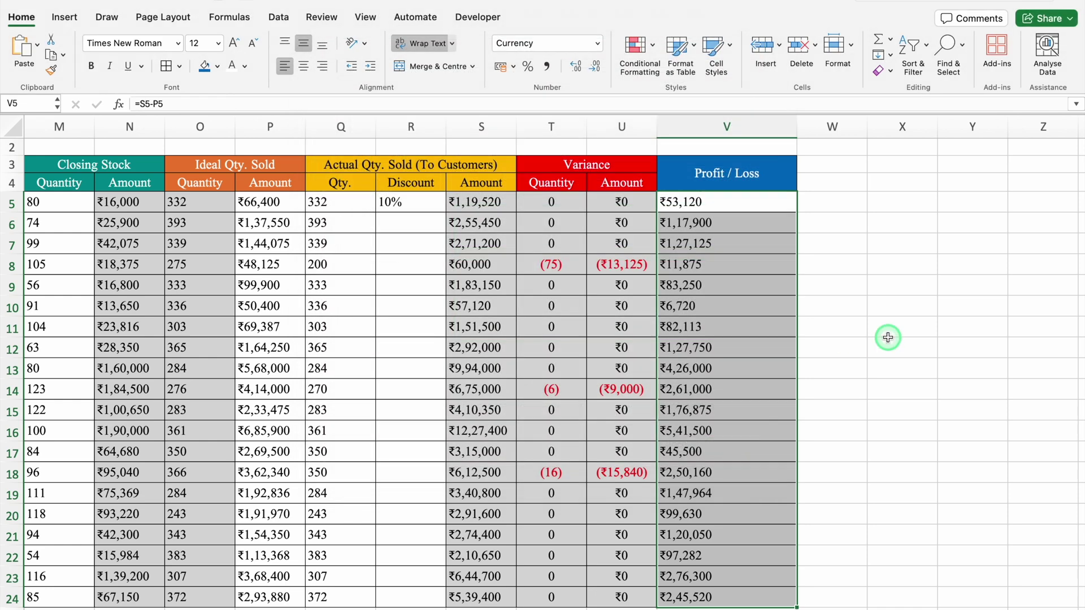
- Set the Calculator's actual quantity sold in Q8 to 100
{"action": "left_click", "coordinate": [341, 265]}
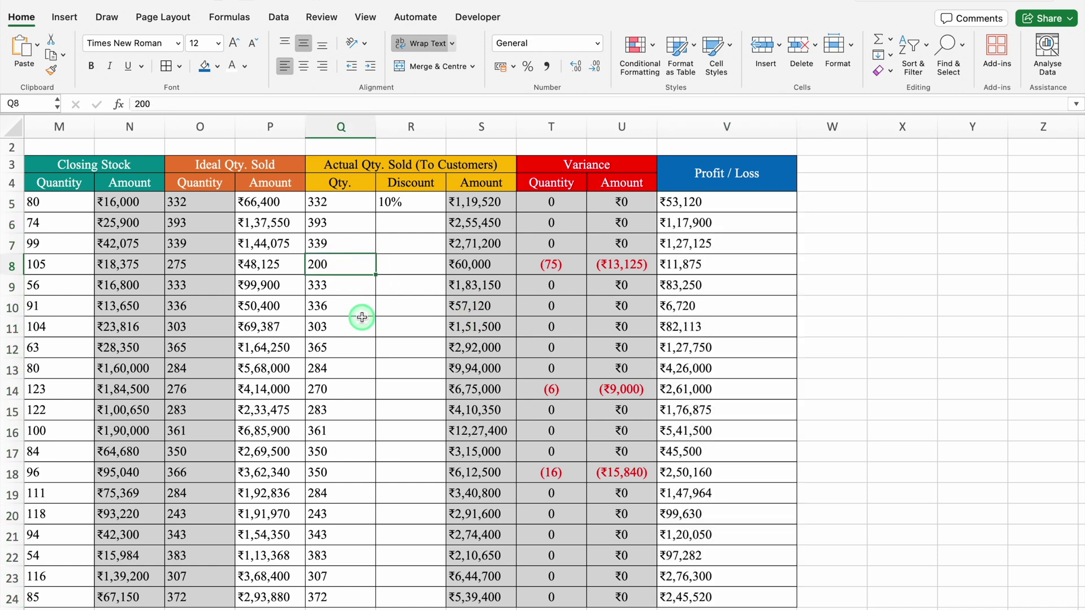
{"action": "key", "text": "Return"}
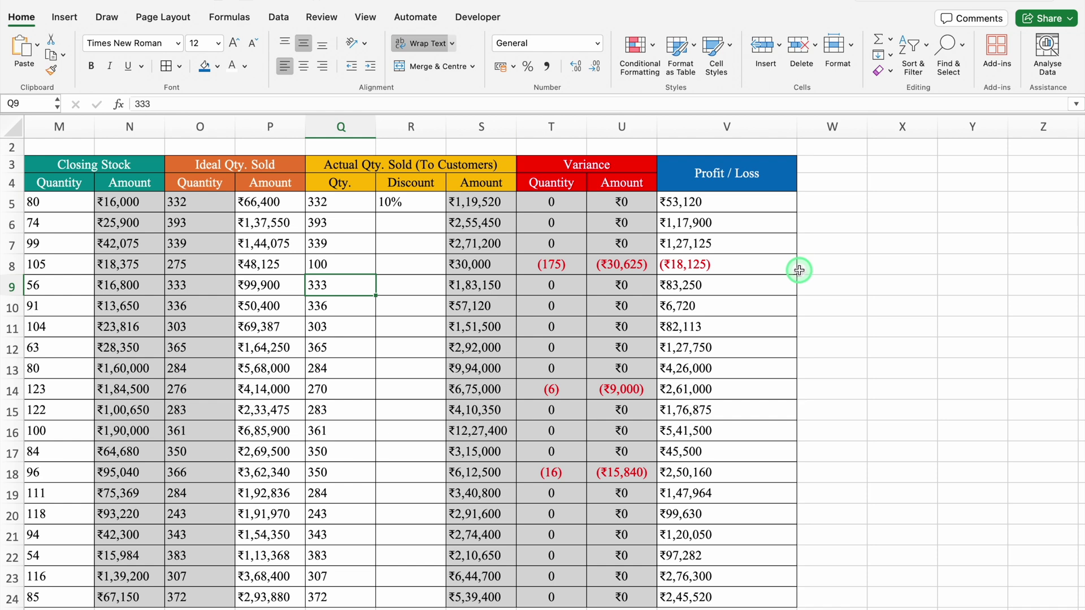
- Hide the worksheet gridlines
{"action": "left_click", "coordinate": [362, 17]}
{"action": "left_click", "coordinate": [398, 54]}
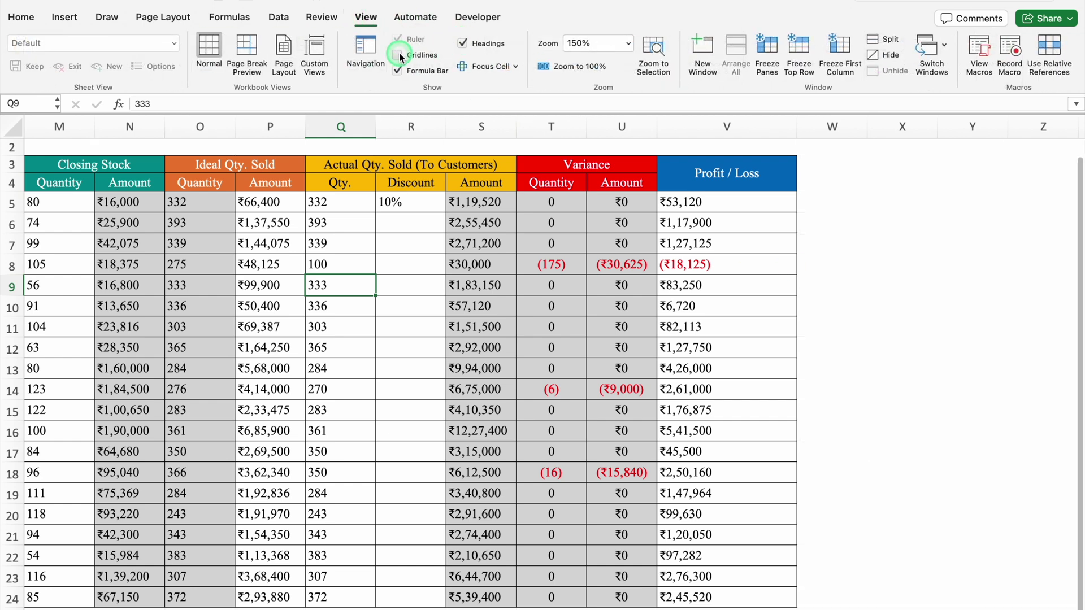
- Fill the Profit / Loss cells V5:V24 with light grey
{"action": "left_click_drag", "start_coordinate": [765, 203], "coordinate": [761, 591]}
{"action": "left_click", "coordinate": [21, 17]}
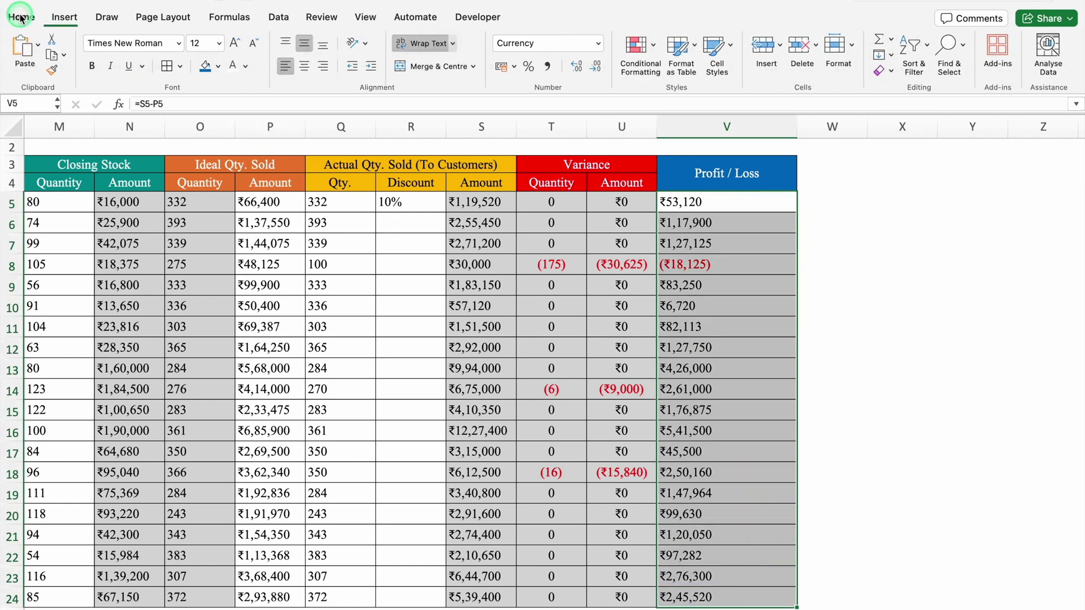
{"action": "left_click", "coordinate": [217, 66]}
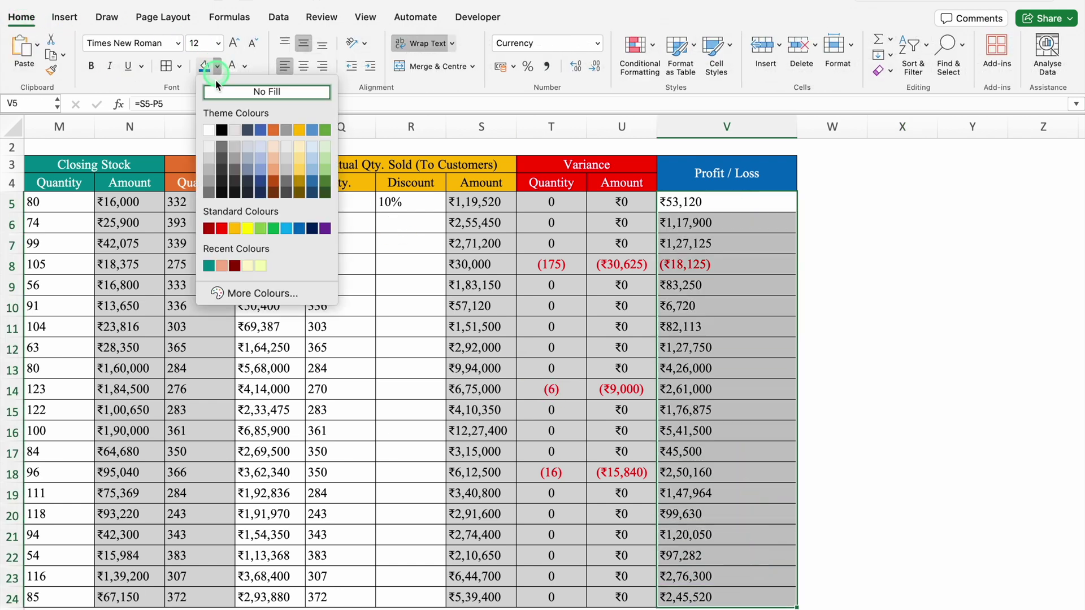
{"action": "left_click", "coordinate": [209, 146]}
{"action": "left_click", "coordinate": [832, 264]}
- Make row 2 taller and merge and centre B2:R2 above the table for a title
{"action": "scroll", "coordinate": [836, 271], "scroll_direction": "up", "scroll_amount": 1}
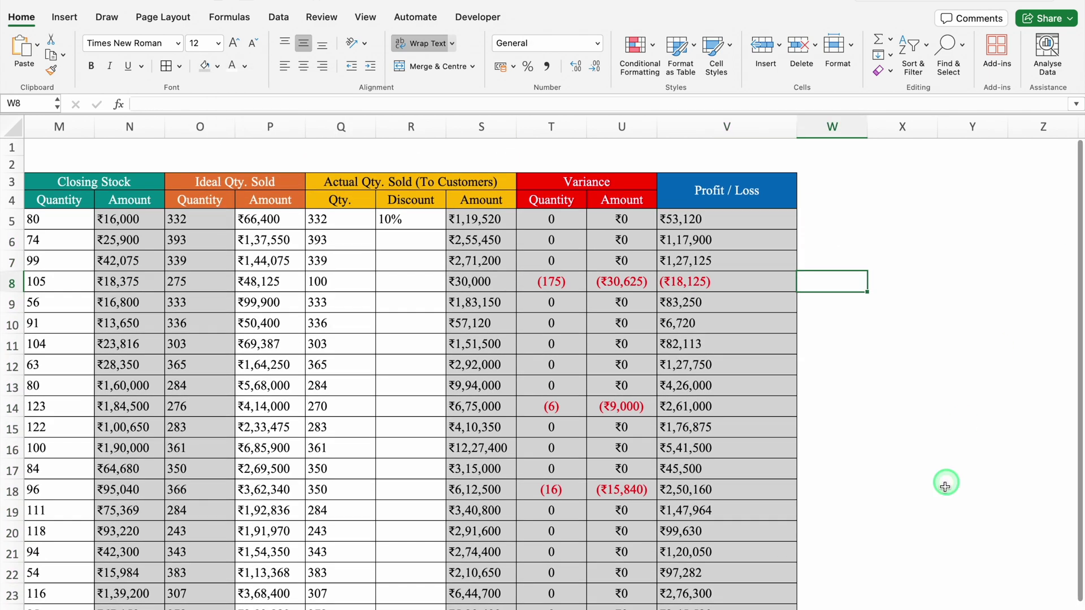
{"action": "scroll", "coordinate": [936, 604], "scroll_direction": "left", "scroll_amount": 10}
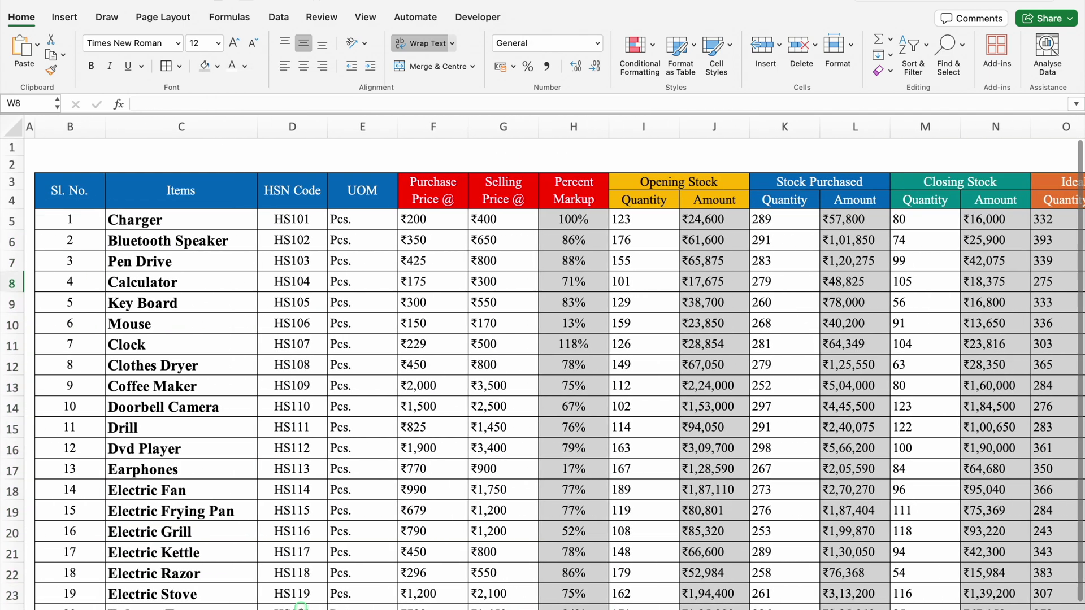
{"action": "scroll", "coordinate": [520, 318], "scroll_direction": "down", "scroll_amount": 3}
{"action": "left_click_drag", "start_coordinate": [10, 161], "coordinate": [1017, 163]}
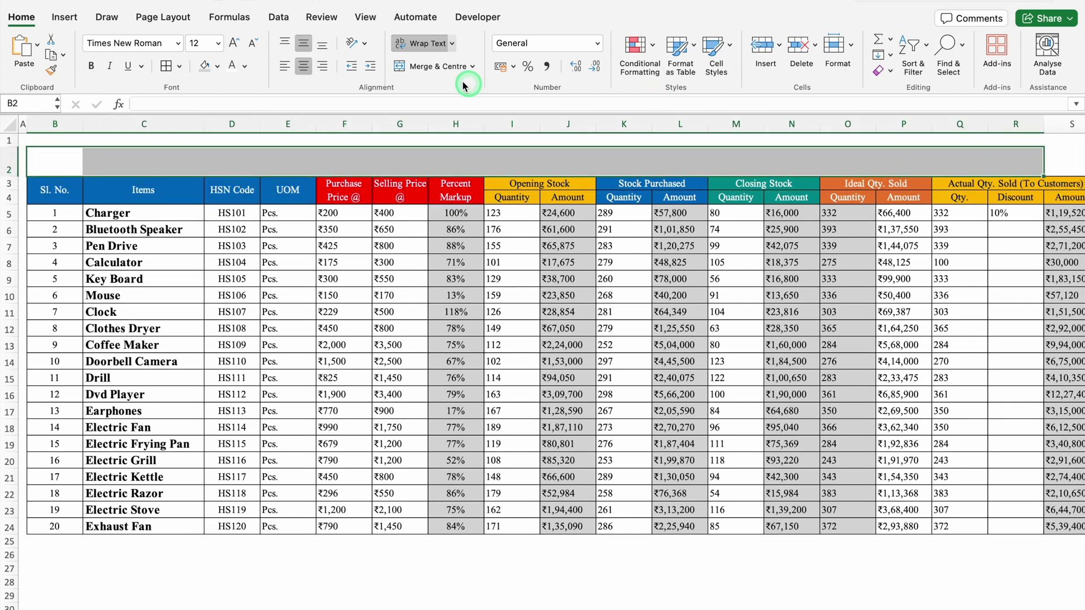
{"action": "left_click", "coordinate": [433, 67]}
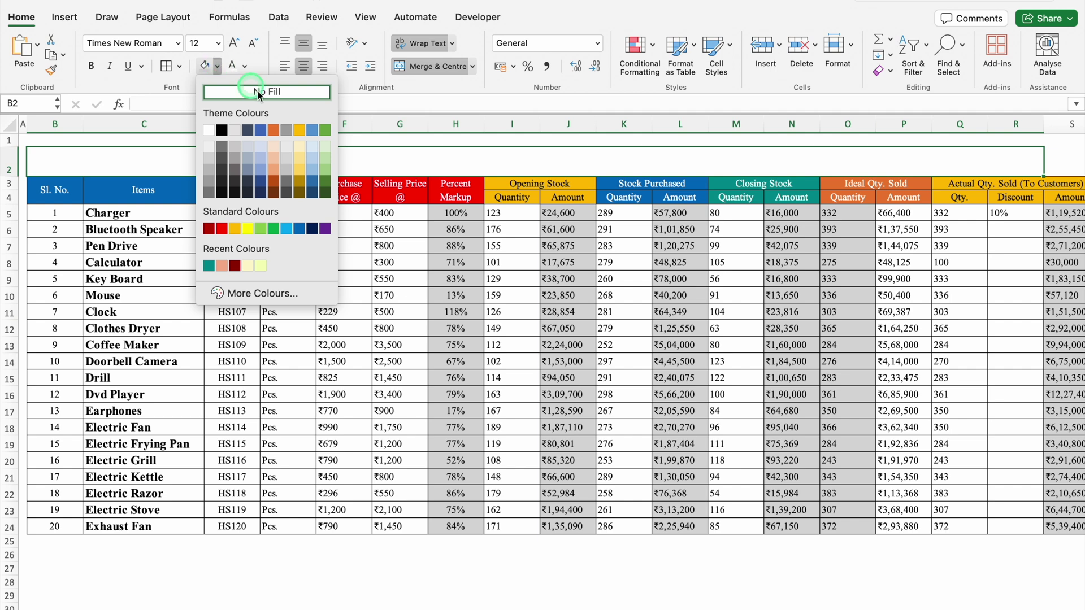
- Fill the merged title cell B2:R2 with dark blue and enter the title "Inventory Management and Profit & Loss"
{"action": "left_click", "coordinate": [261, 182]}
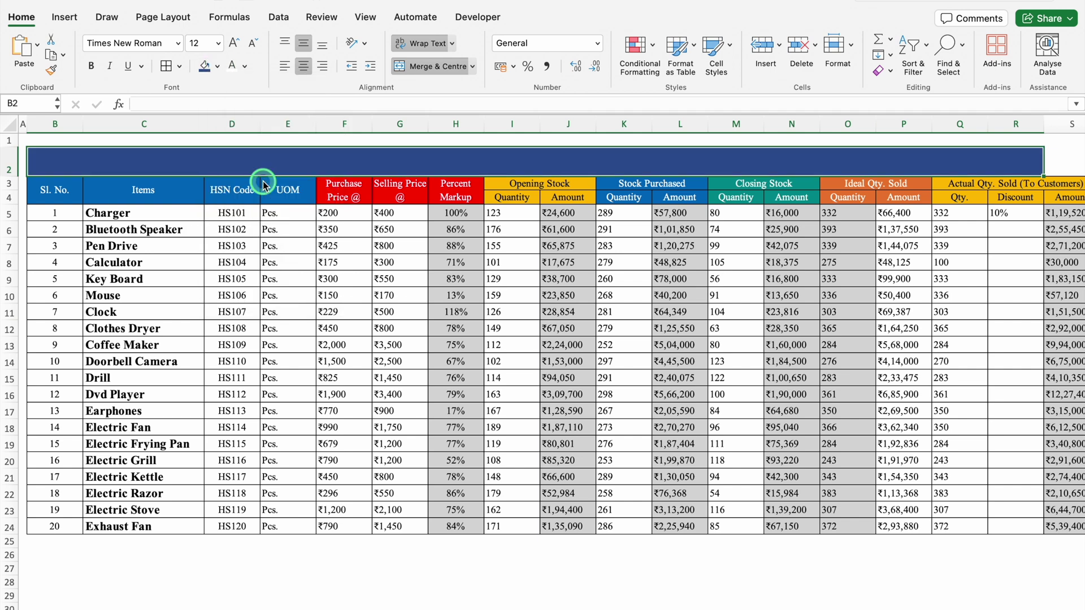
{"action": "double_click", "coordinate": [517, 164]}
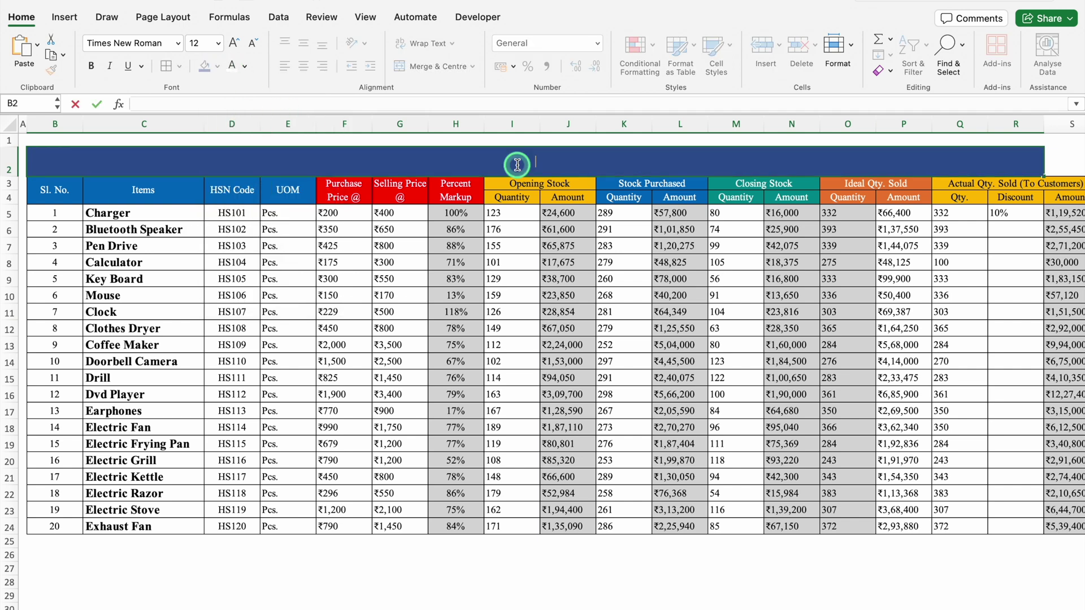
{"action": "type", "text": "Inventory Management"}
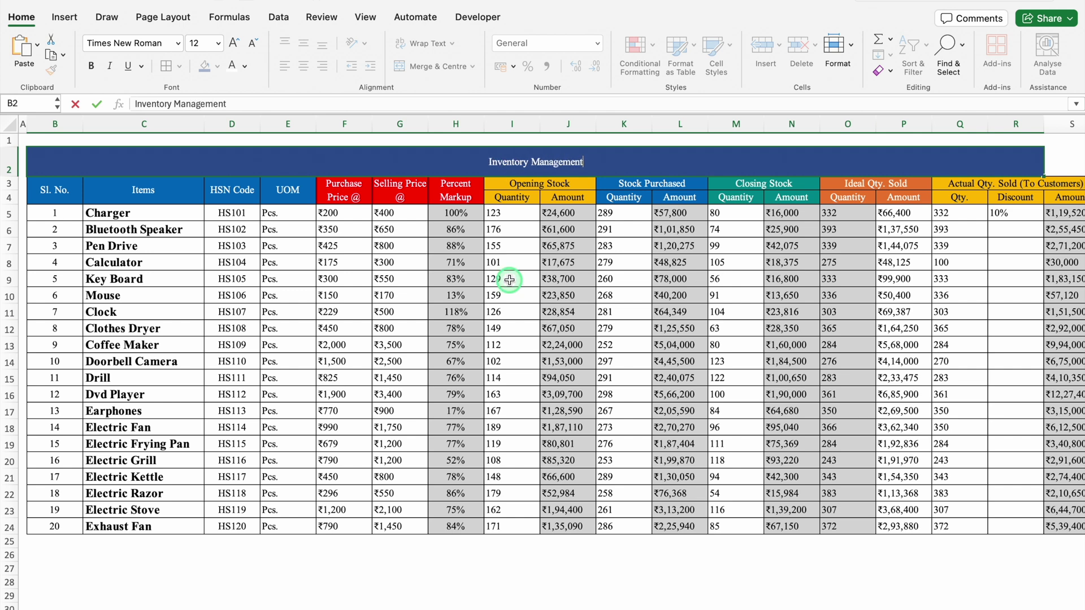
{"action": "type", "text": " and Profit & Loss"}
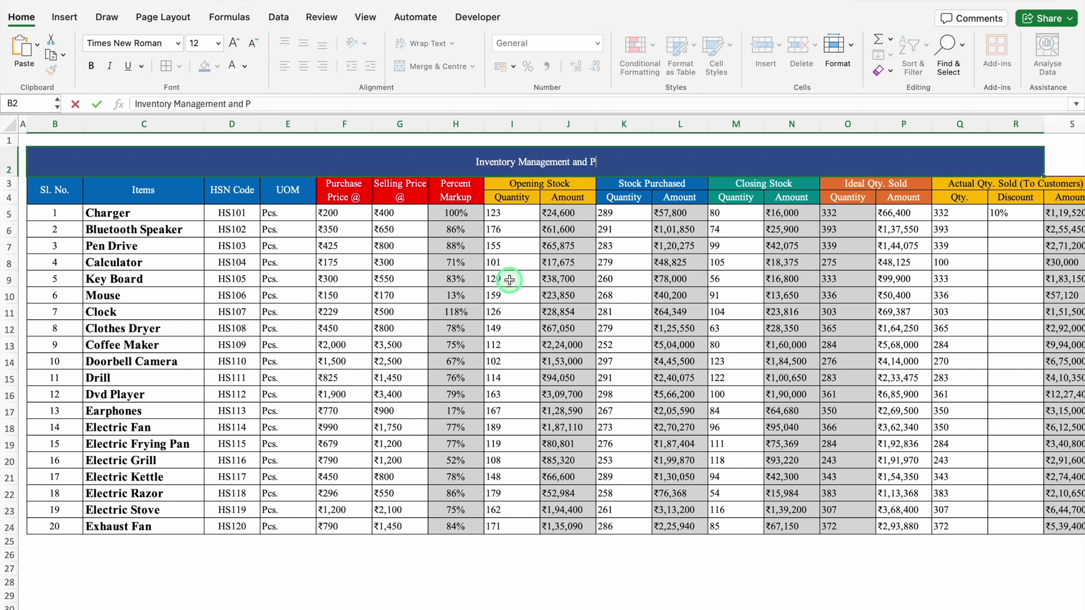
{"action": "key", "text": "Return"}
- Set the title in B2 to the Arial Black font and enlarge it to size 24
{"action": "left_click", "coordinate": [481, 168]}
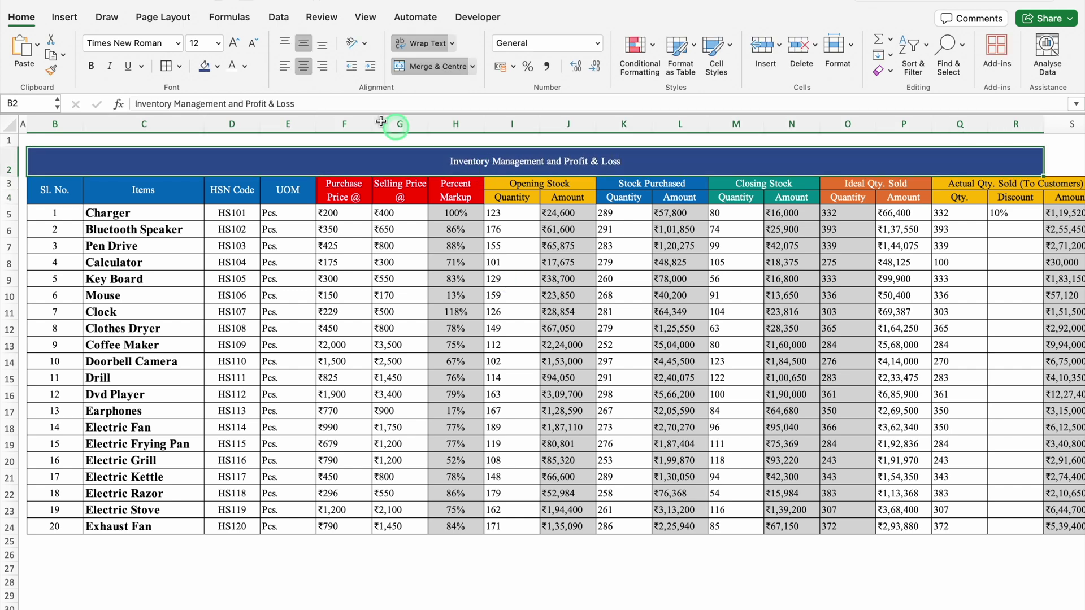
{"action": "left_click", "coordinate": [177, 42]}
{"action": "mouse_move", "coordinate": [336, 189]}
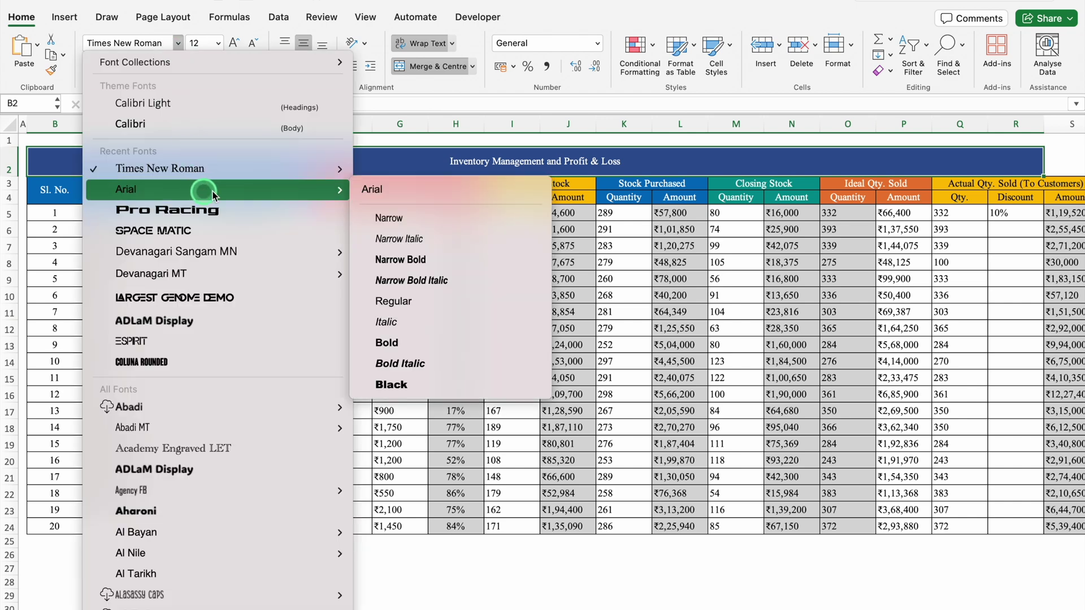
{"action": "left_click", "coordinate": [379, 380]}
{"action": "left_click", "coordinate": [234, 45]}
{"action": "left_click", "coordinate": [233, 44]}
{"action": "left_click", "coordinate": [234, 44]}
{"action": "left_click", "coordinate": [233, 44]}
{"action": "left_click", "coordinate": [233, 45]}
{"action": "left_click", "coordinate": [233, 44]}
- Create a merged and centred dark blue cell across S2:T2, beside the title, with the label "Total"
{"action": "left_click", "coordinate": [862, 157]}
{"action": "key", "text": "Right"}
{"action": "scroll", "coordinate": [863, 157], "scroll_direction": "right", "scroll_amount": 5}
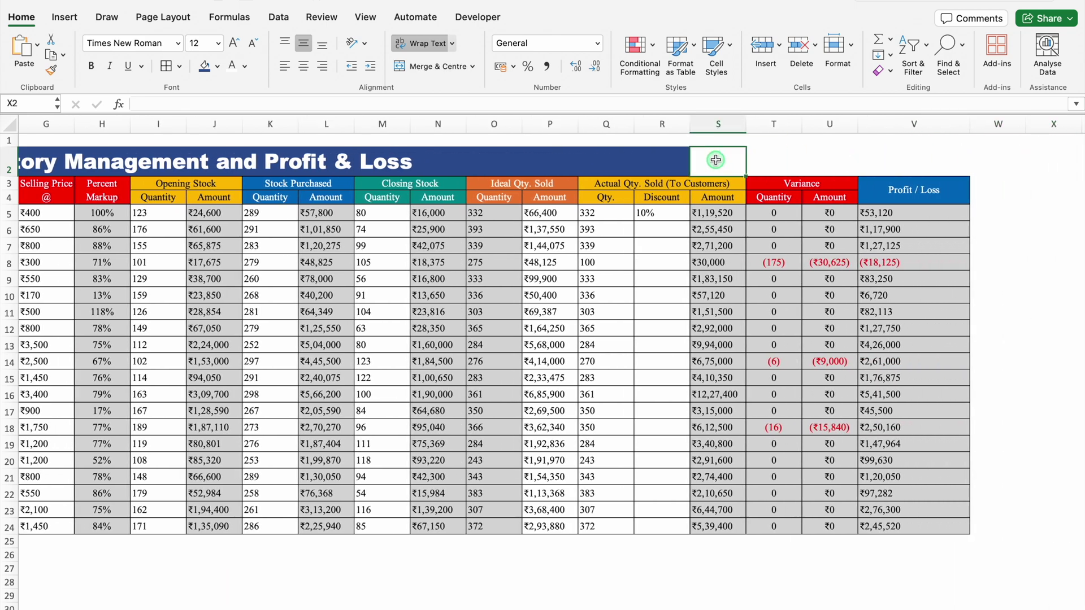
{"action": "left_click_drag", "start_coordinate": [717, 160], "coordinate": [762, 162]}
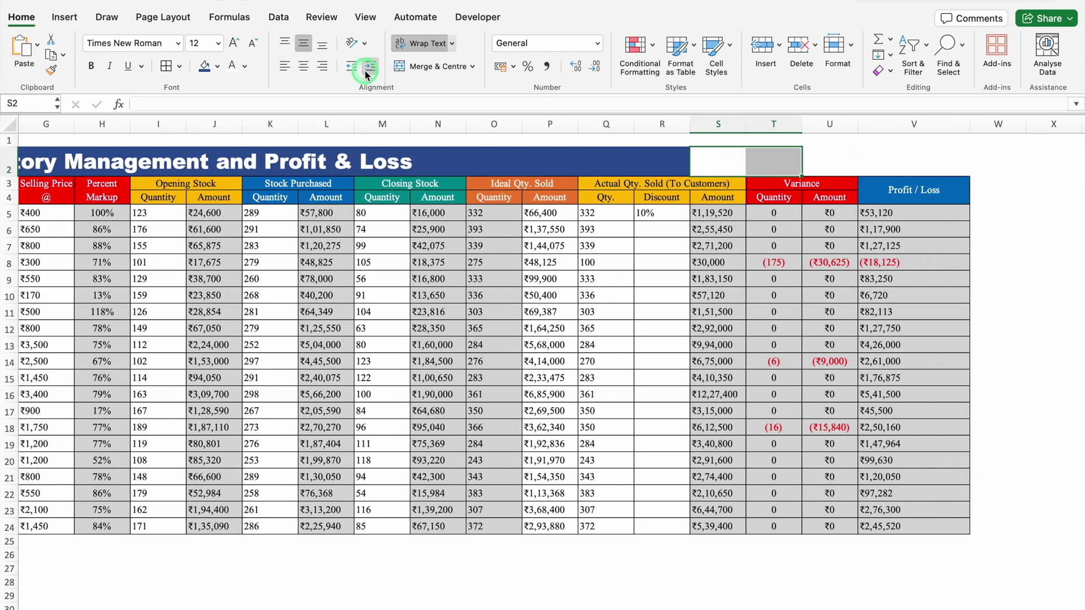
{"action": "left_click", "coordinate": [428, 67]}
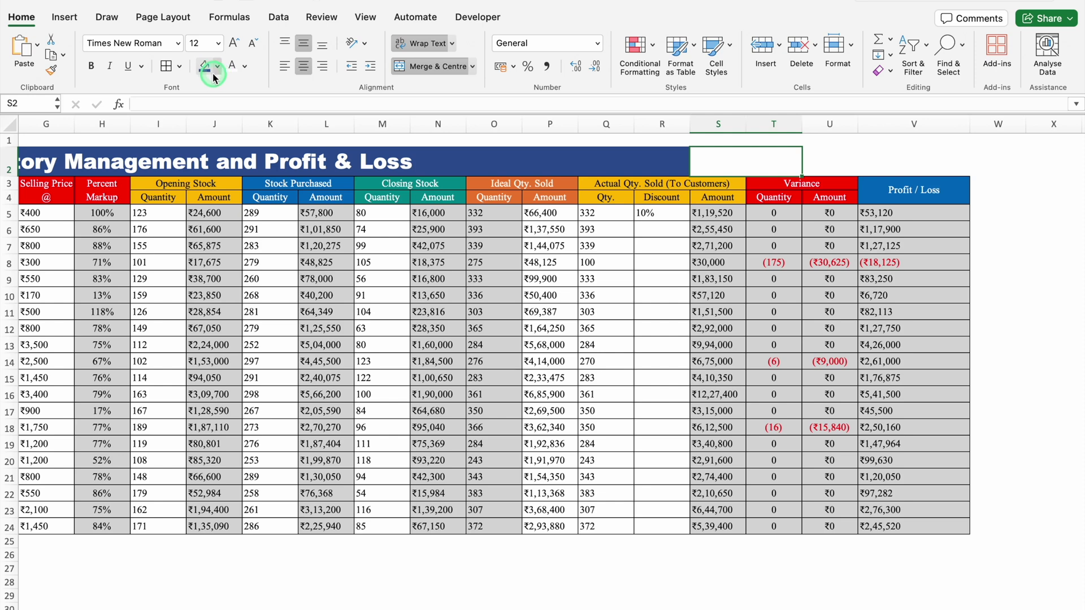
{"action": "left_click", "coordinate": [204, 66]}
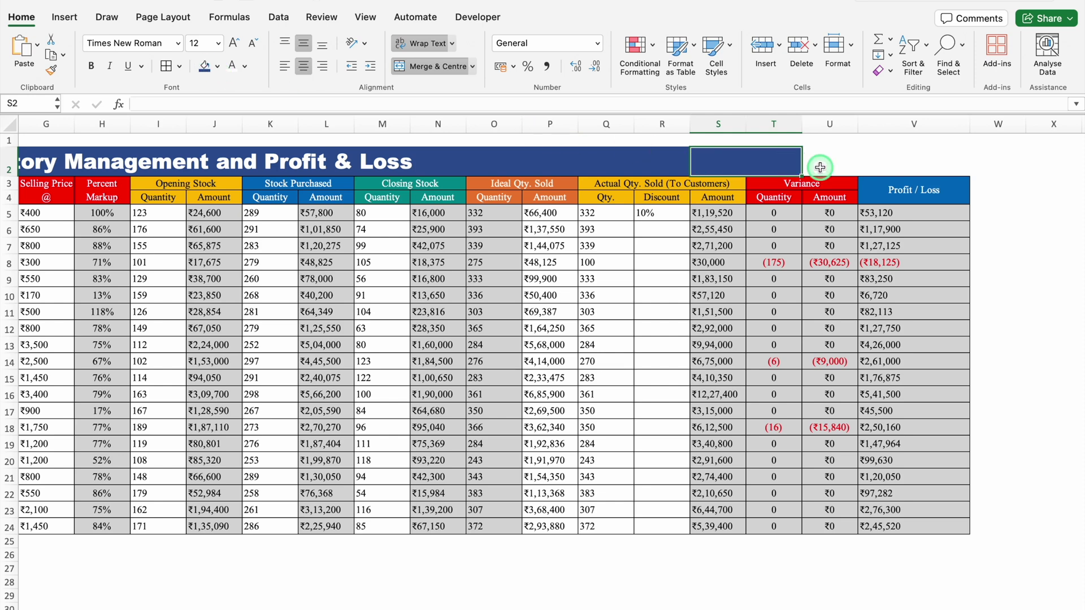
{"action": "type", "text": "Total"}
- Set S2:V2 in the Total row to Arial Bold and fill the range with the title's dark blue
{"action": "left_click_drag", "start_coordinate": [819, 165], "coordinate": [901, 159]}
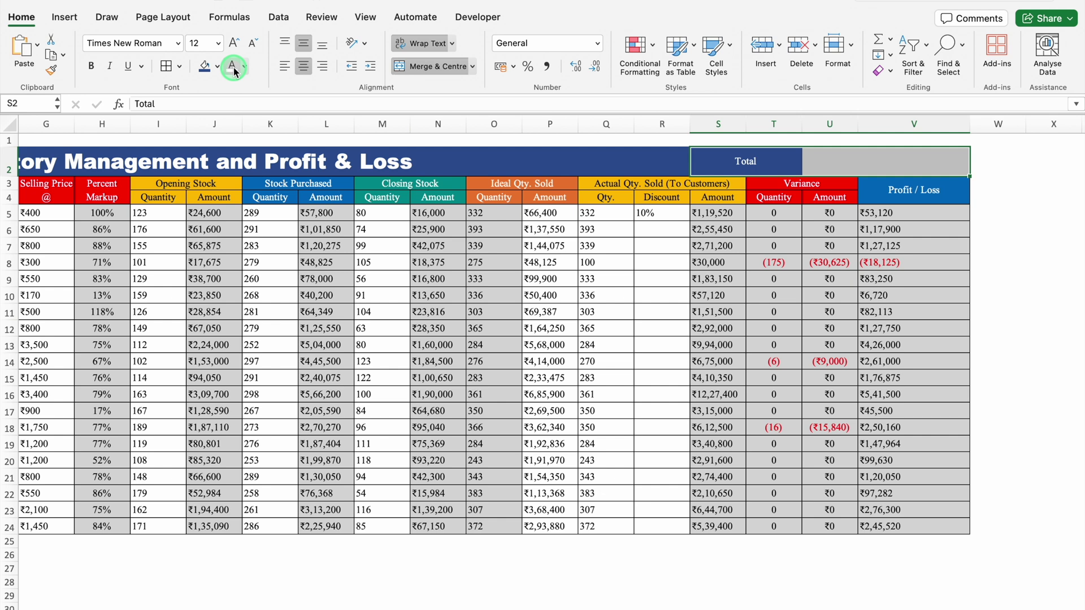
{"action": "left_click", "coordinate": [178, 43]}
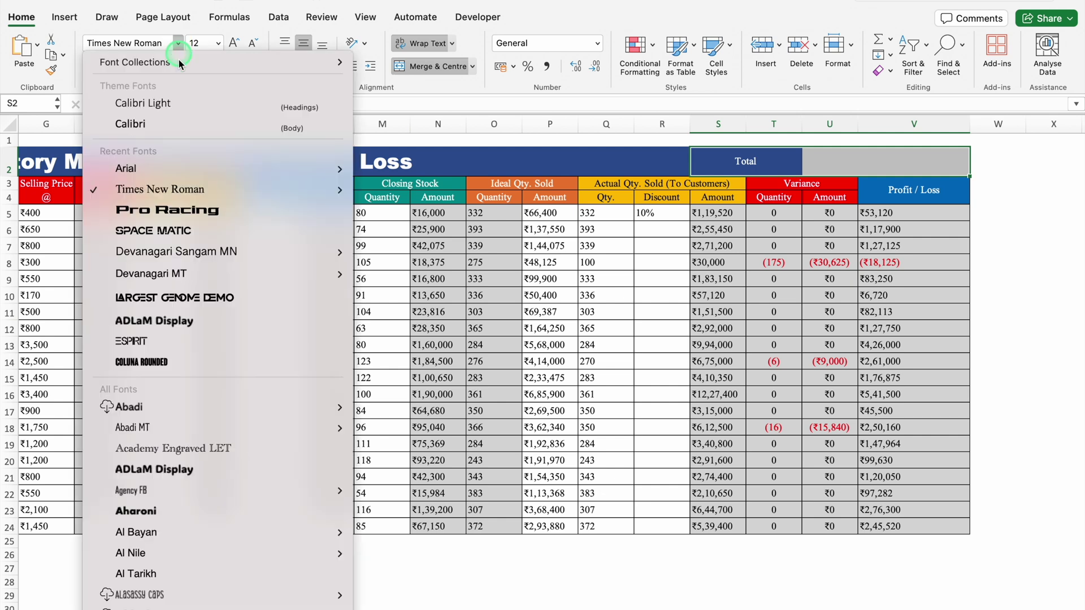
{"action": "mouse_move", "coordinate": [175, 168]}
{"action": "left_click", "coordinate": [415, 330]}
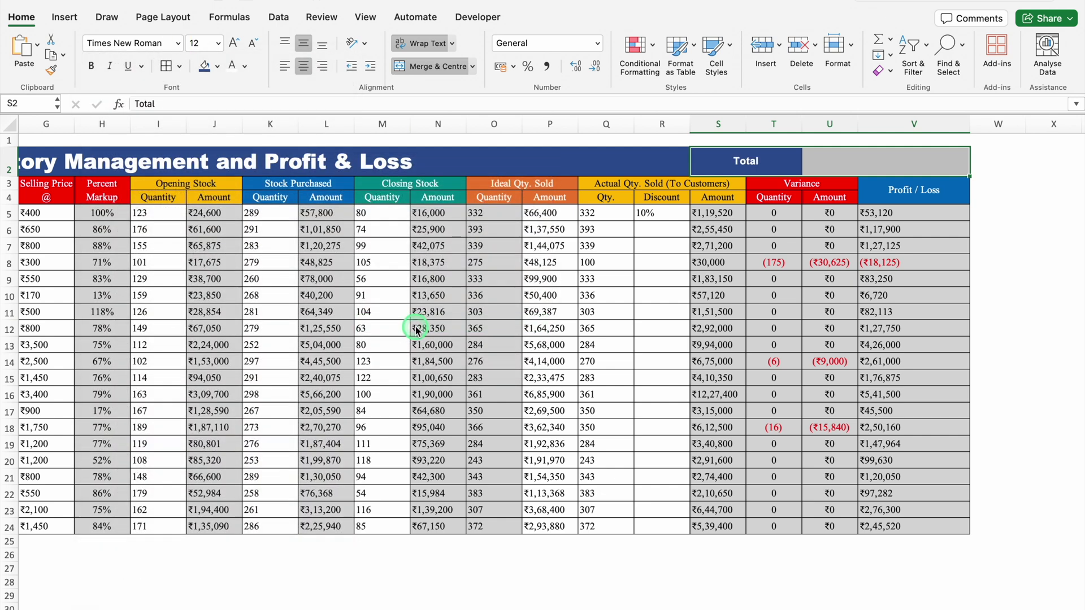
{"action": "left_click", "coordinate": [205, 66]}
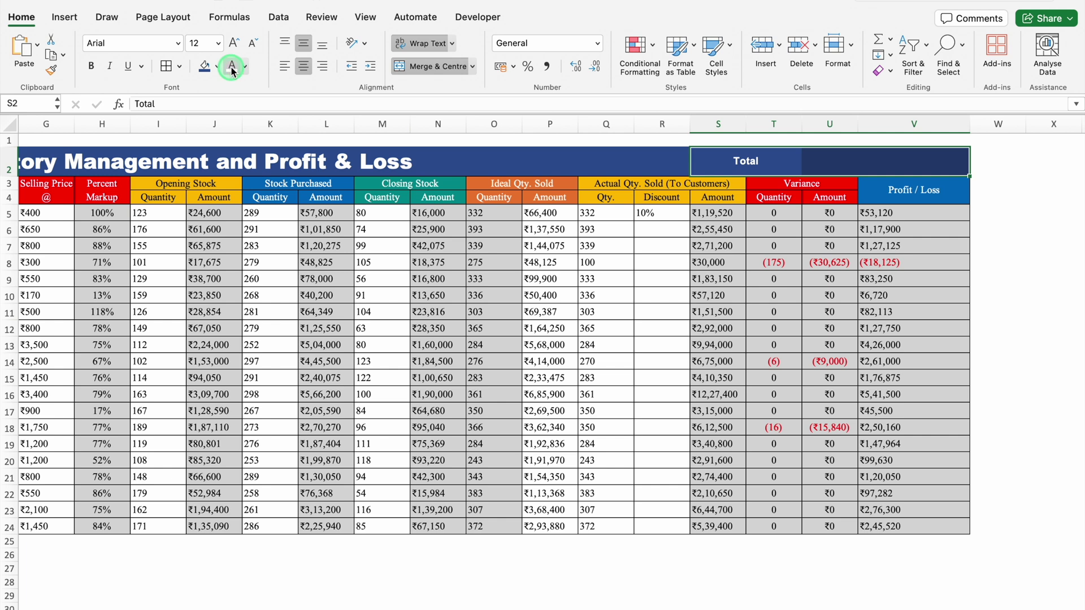
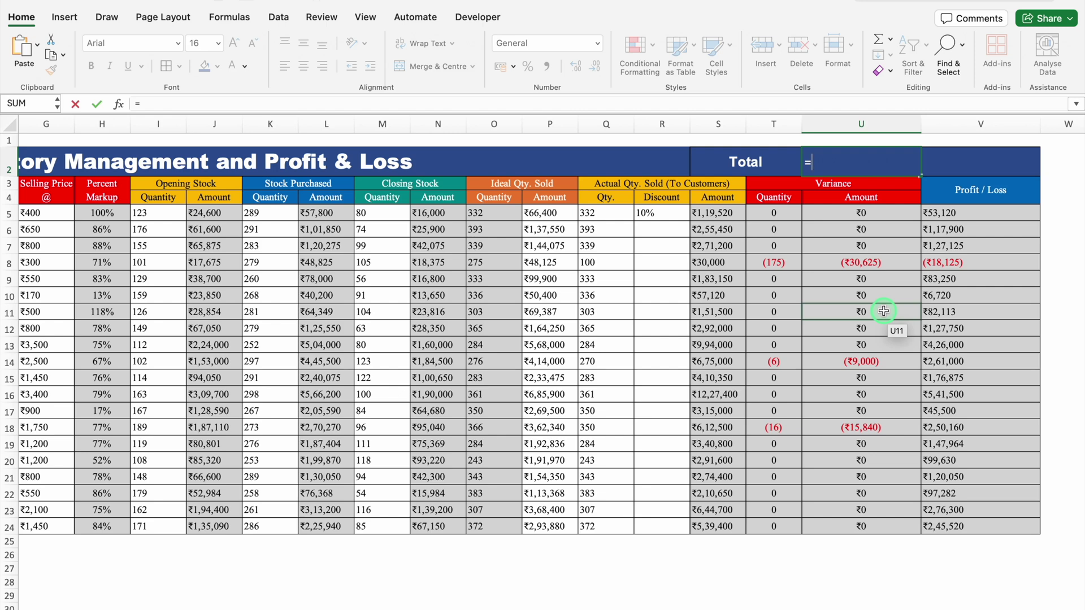
- Total the variance amounts in U2 with =AGGREGATE(9,6,U5:U24), using SUM and ignoring error values
{"action": "type", "text": "agg"}
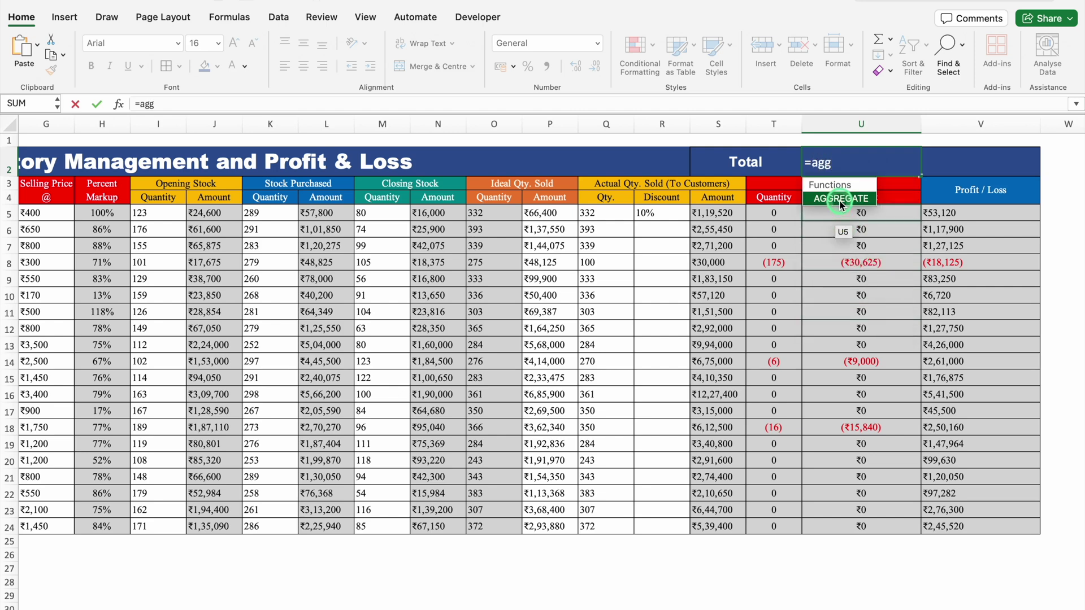
{"action": "double_click", "coordinate": [840, 198]}
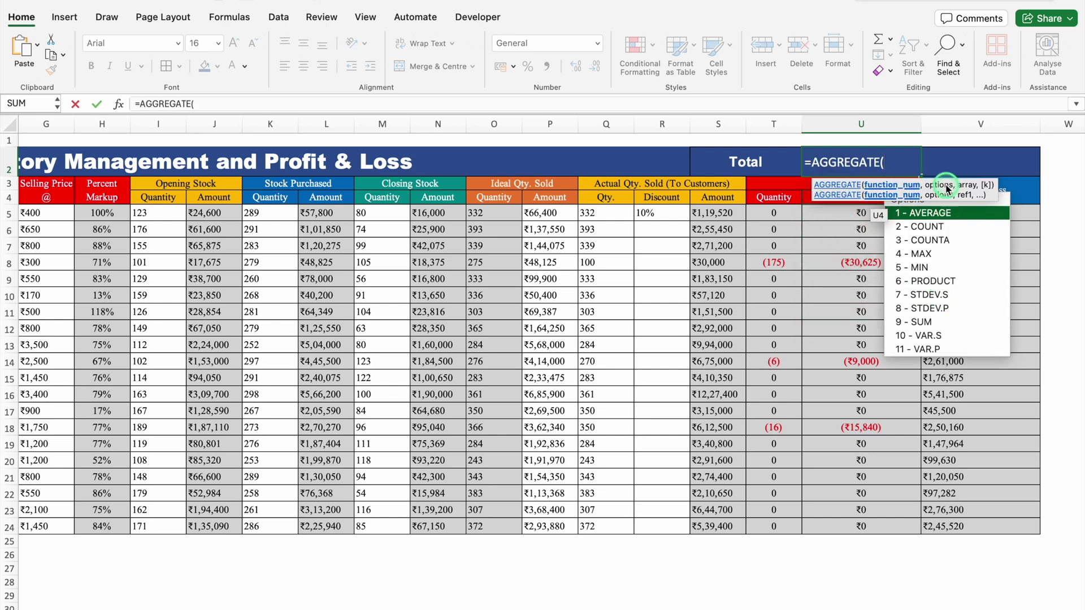
{"action": "left_click_drag", "start_coordinate": [936, 179], "coordinate": [794, 233]}
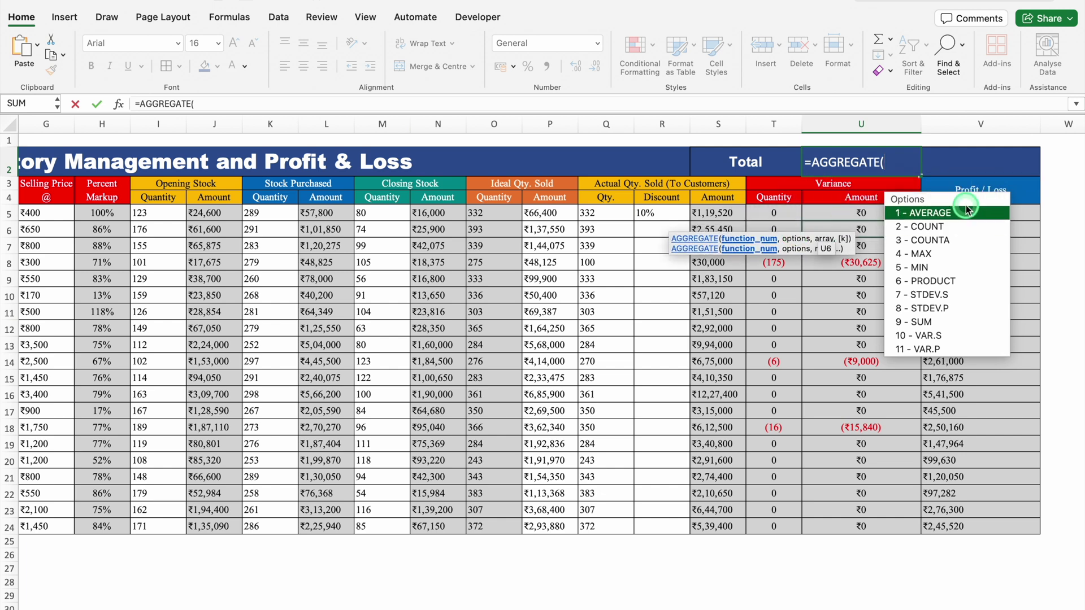
{"action": "double_click", "coordinate": [956, 326]}
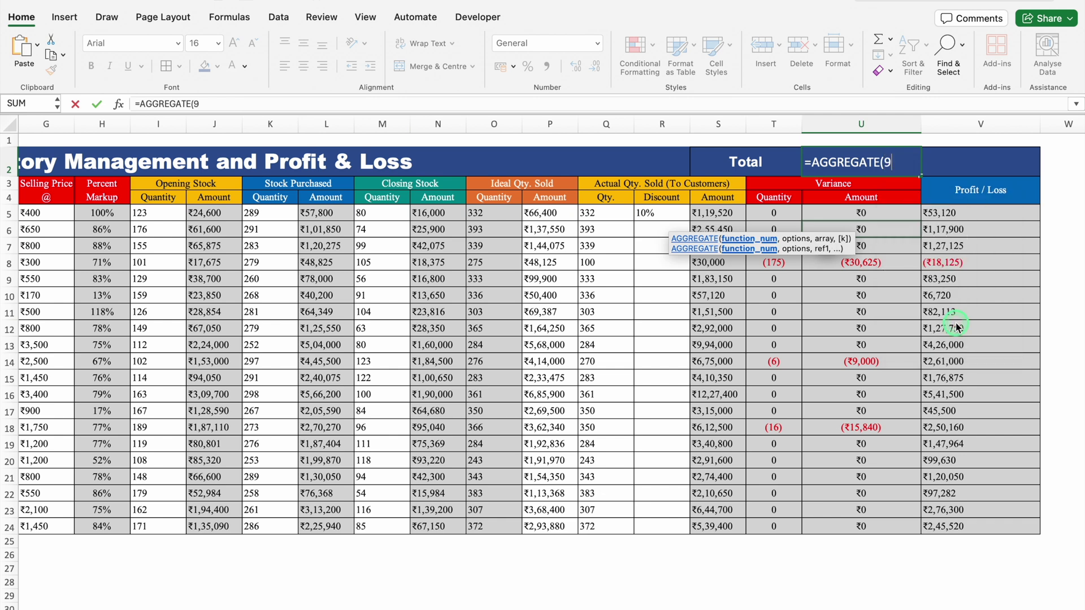
{"action": "type", "text": ","}
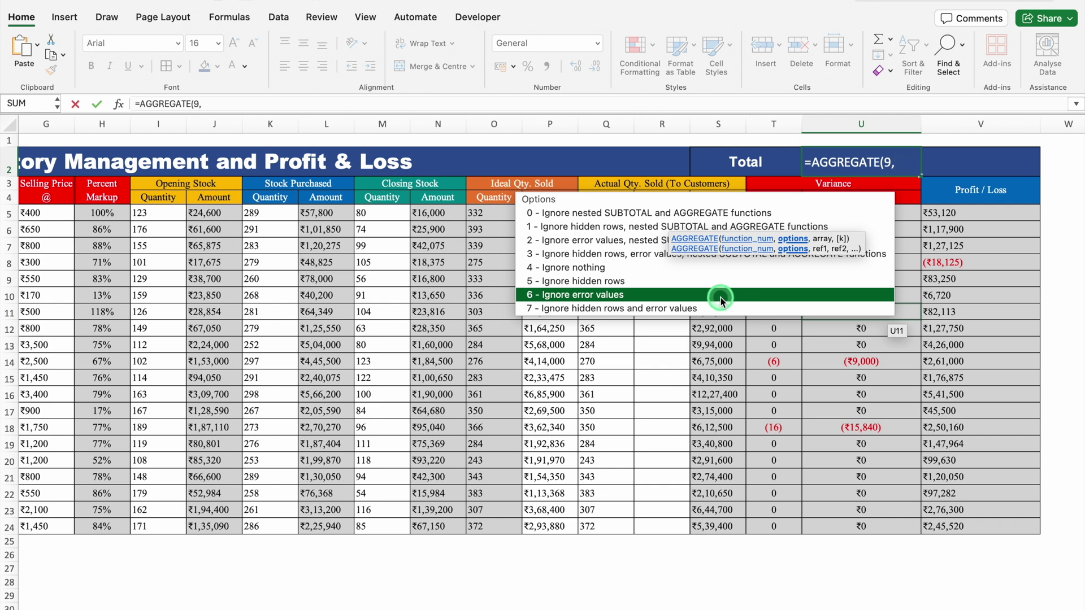
{"action": "double_click", "coordinate": [720, 295]}
{"action": "type", "text": ","}
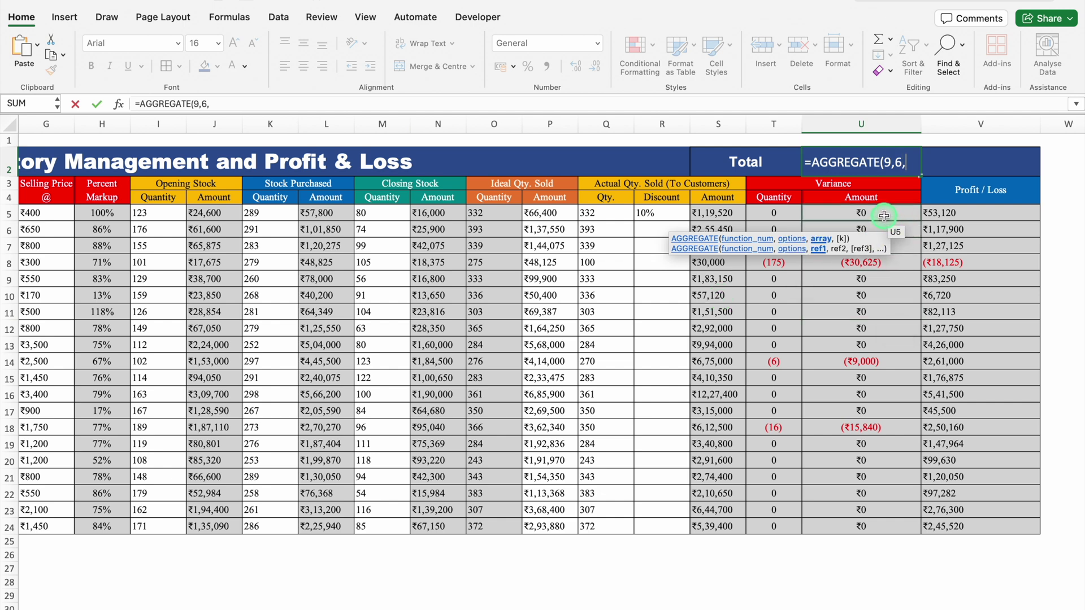
{"action": "left_click_drag", "start_coordinate": [884, 216], "coordinate": [889, 527]}
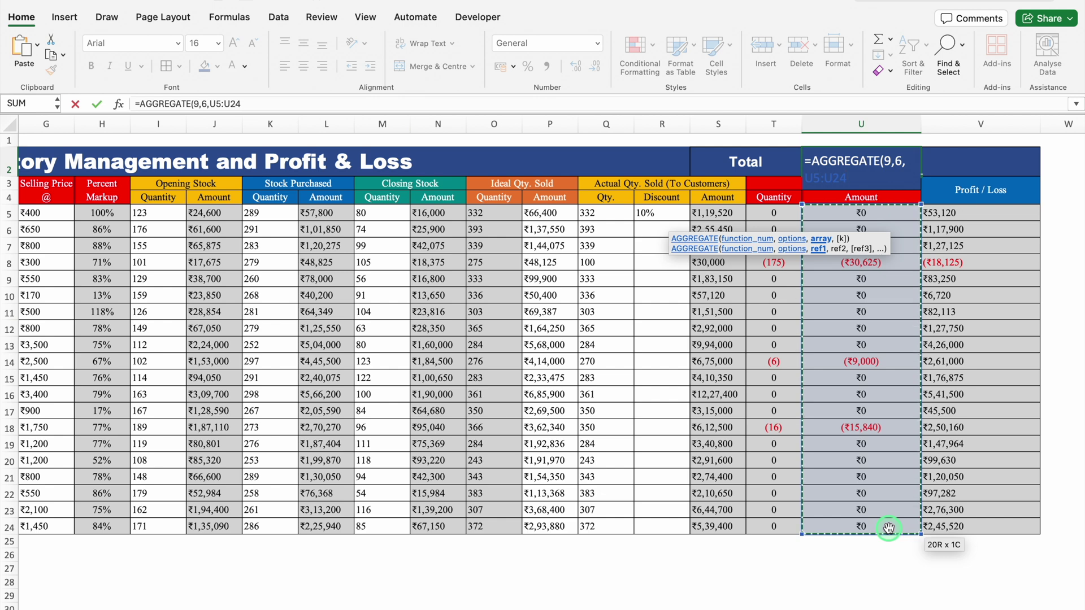
{"action": "type", "text": ")"}
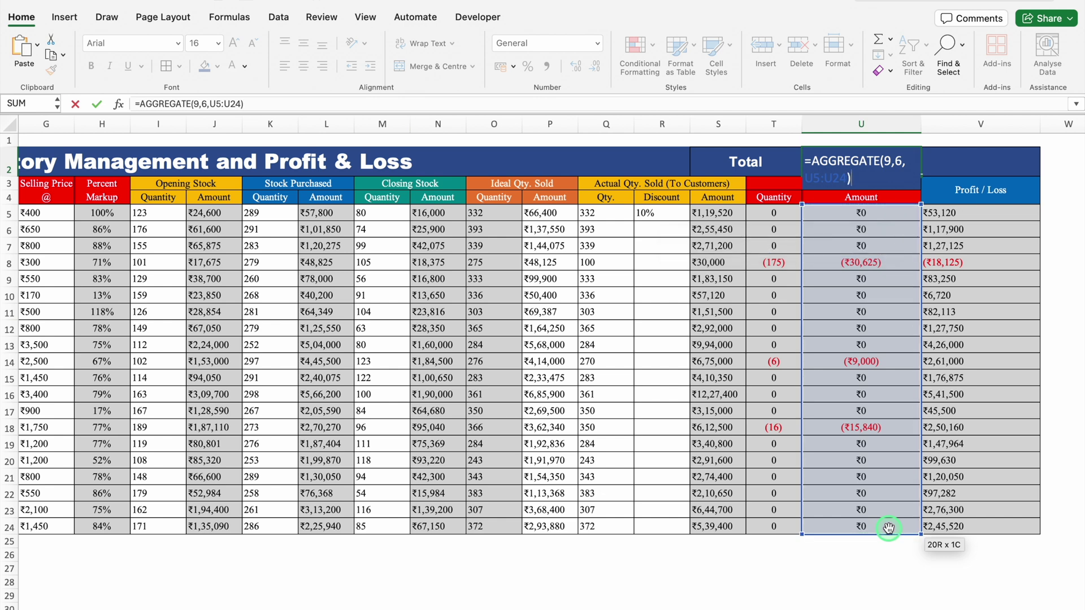
{"action": "key", "text": "Return"}
{"action": "key", "text": "Up"}
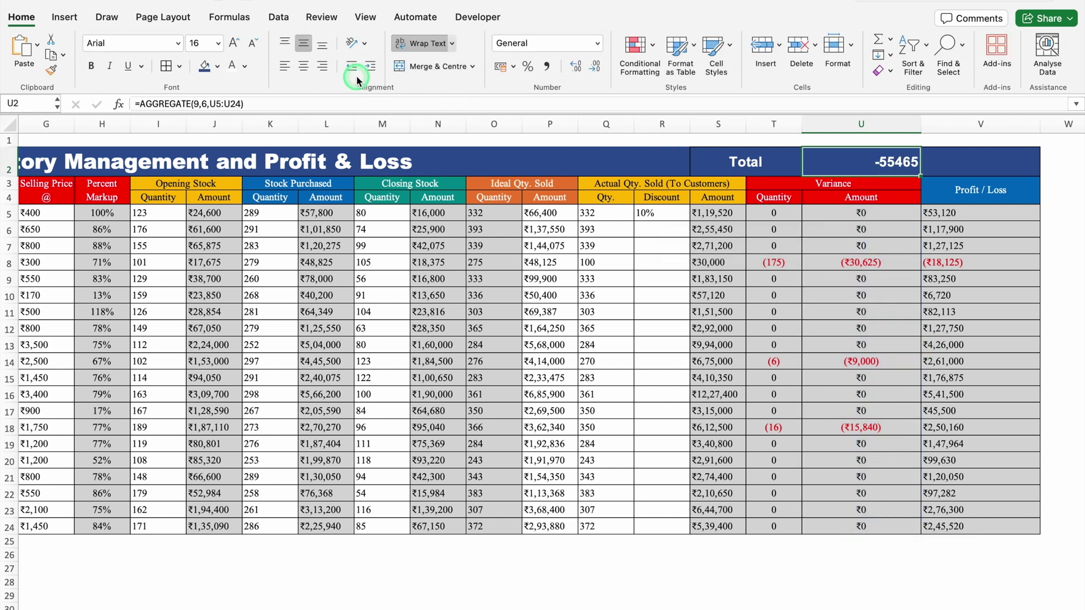
- Centre the variance total in U2 and copy its formula across to V2 for the Profit / Loss column
{"action": "left_click", "coordinate": [304, 66]}
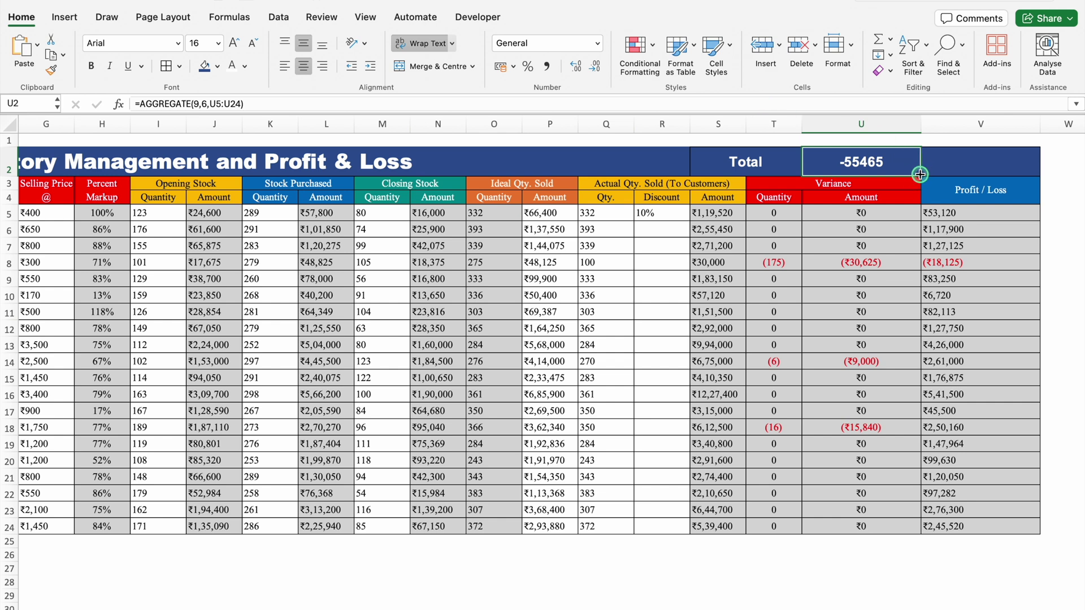
{"action": "left_click_drag", "start_coordinate": [920, 174], "coordinate": [997, 174]}
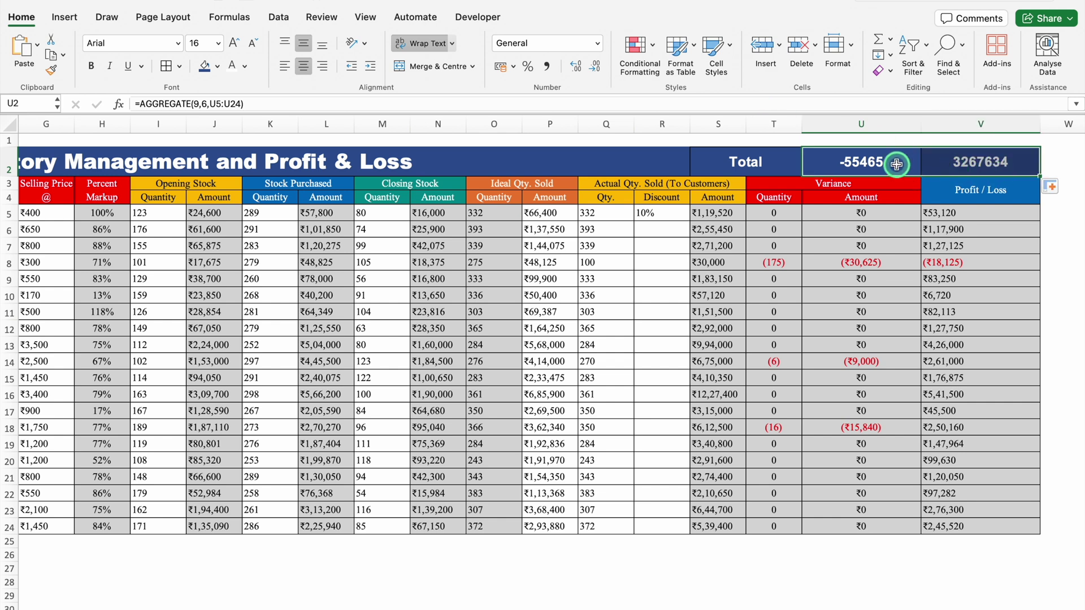
{"action": "left_click", "coordinate": [973, 162]}
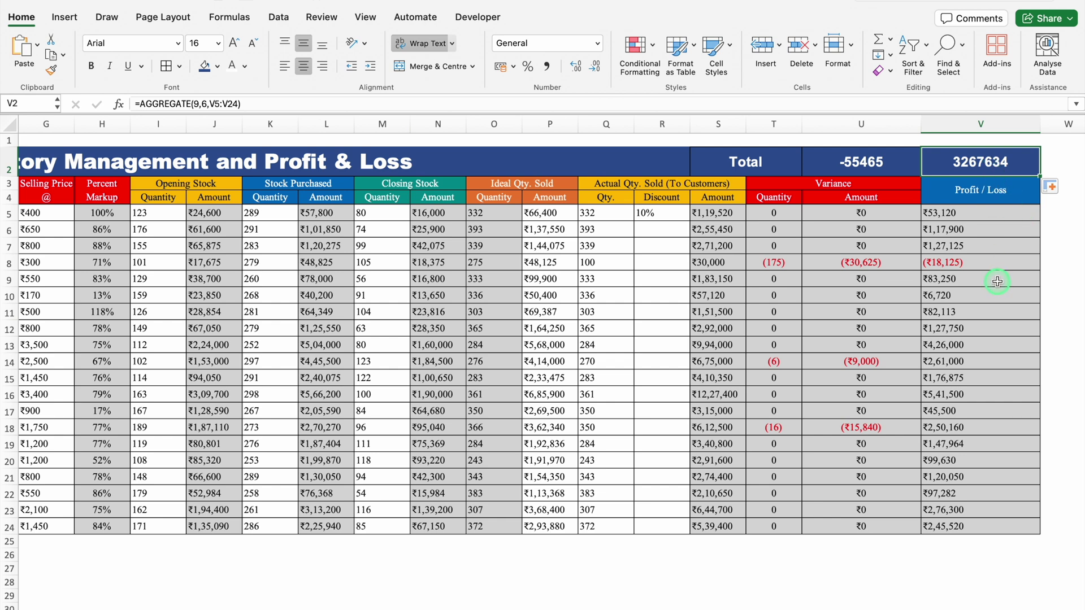
- Increase the height of title row 2 slightly
{"action": "scroll", "coordinate": [774, 506], "scroll_direction": "left", "scroll_amount": 6}
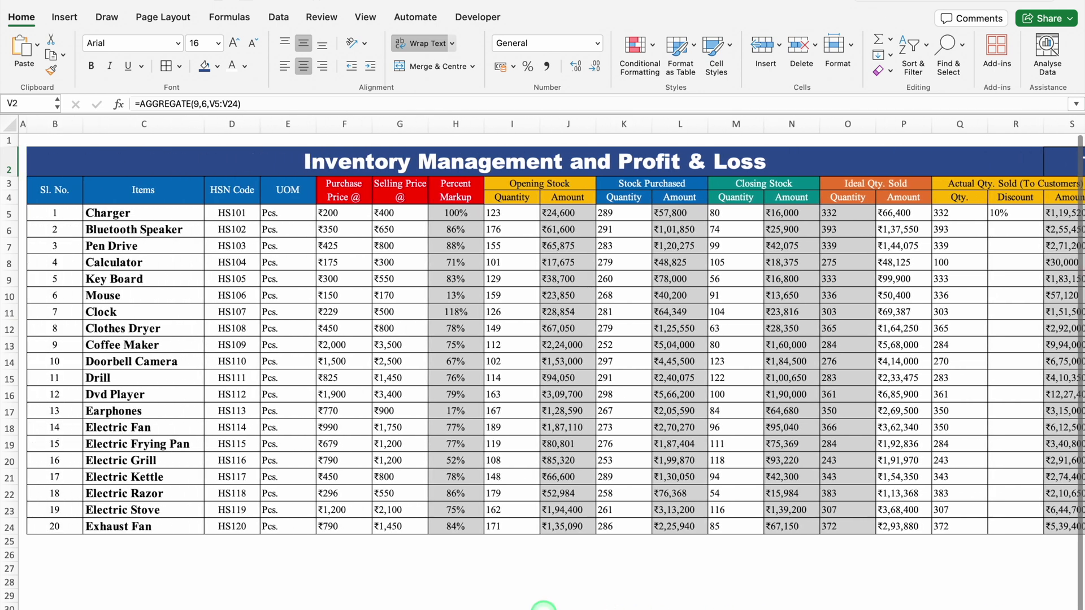
{"action": "left_click", "coordinate": [419, 159]}
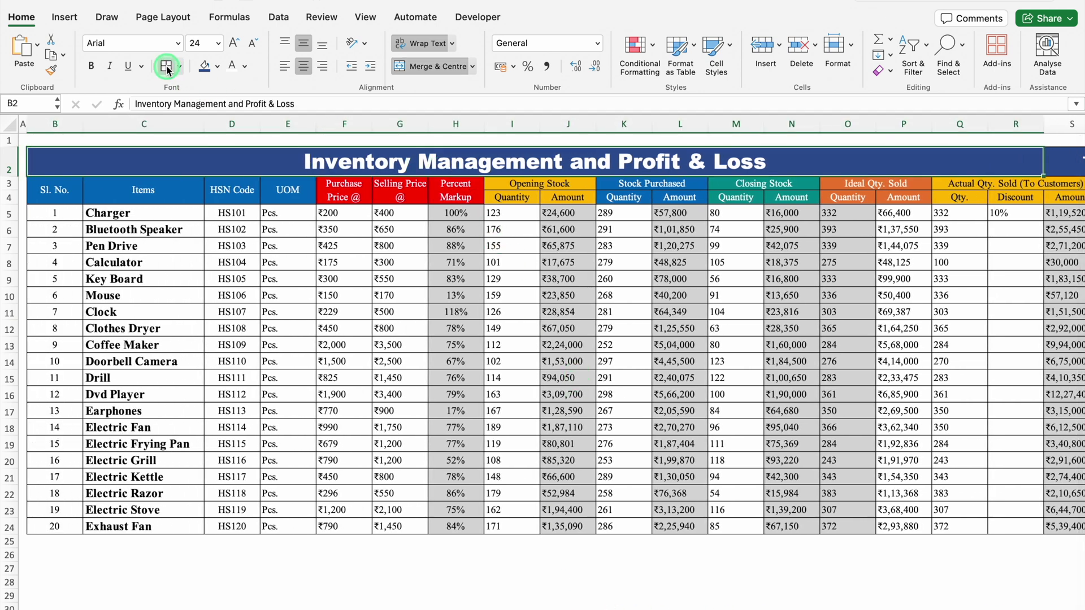
{"action": "left_click", "coordinate": [9, 166]}
{"action": "left_click_drag", "start_coordinate": [14, 177], "coordinate": [14, 186]}
{"action": "left_click", "coordinate": [512, 565]}
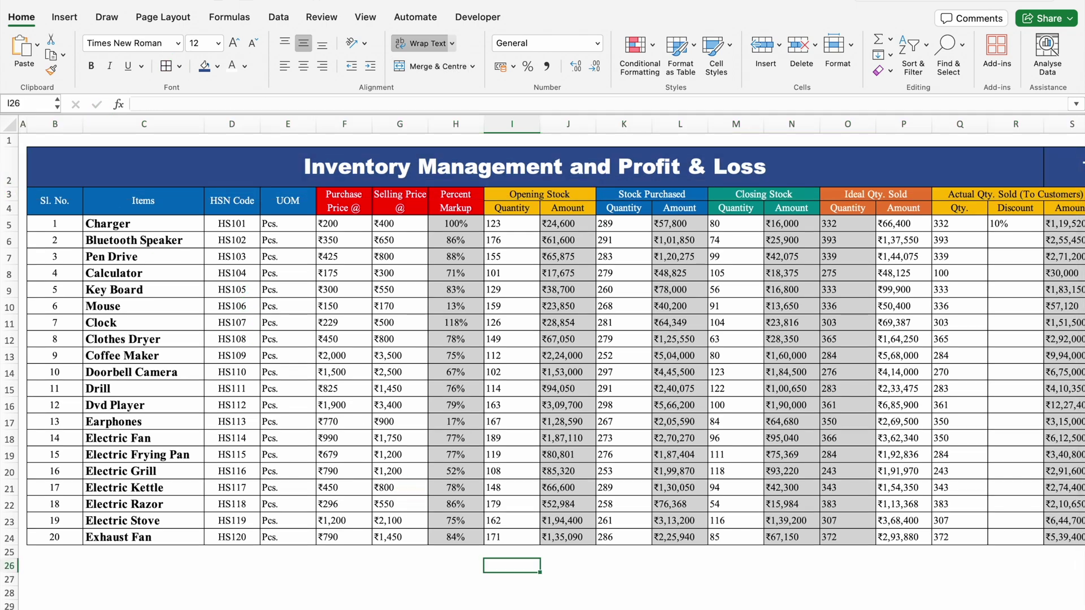